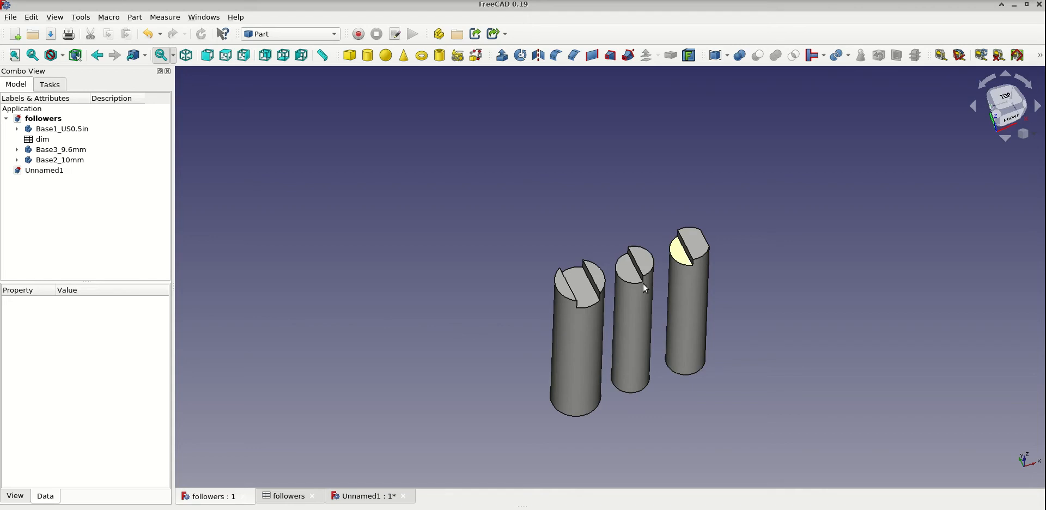
- Tile the open windows and move the followers spreadsheet up so that its len row is in view beside the model
left_click(162, 21)
mouse_move(203, 17)
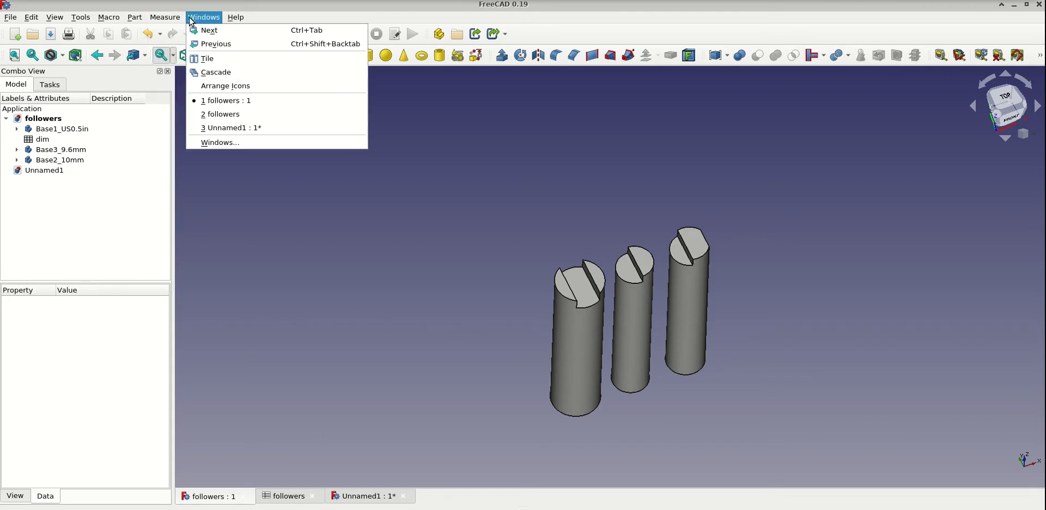
left_click(206, 59)
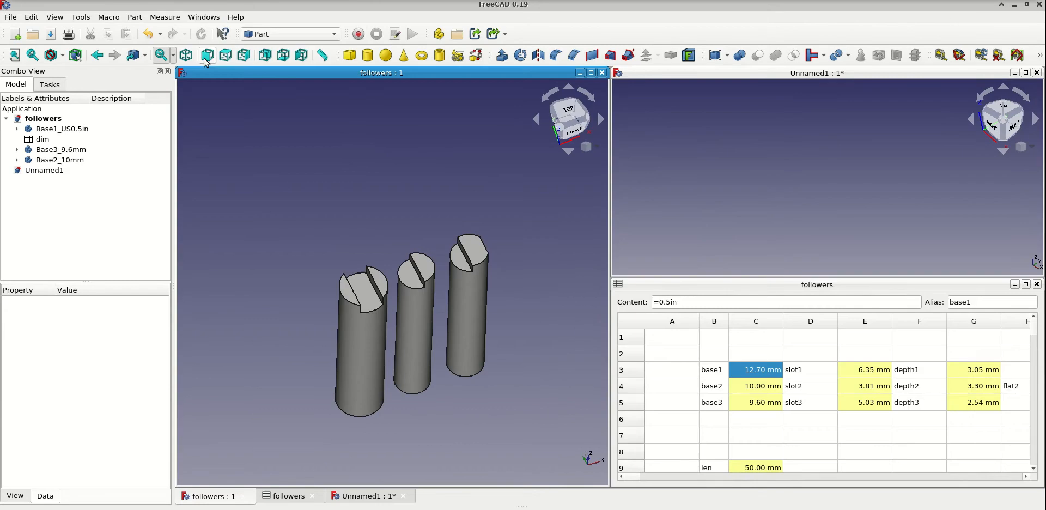
left_click(828, 288)
left_click(835, 203)
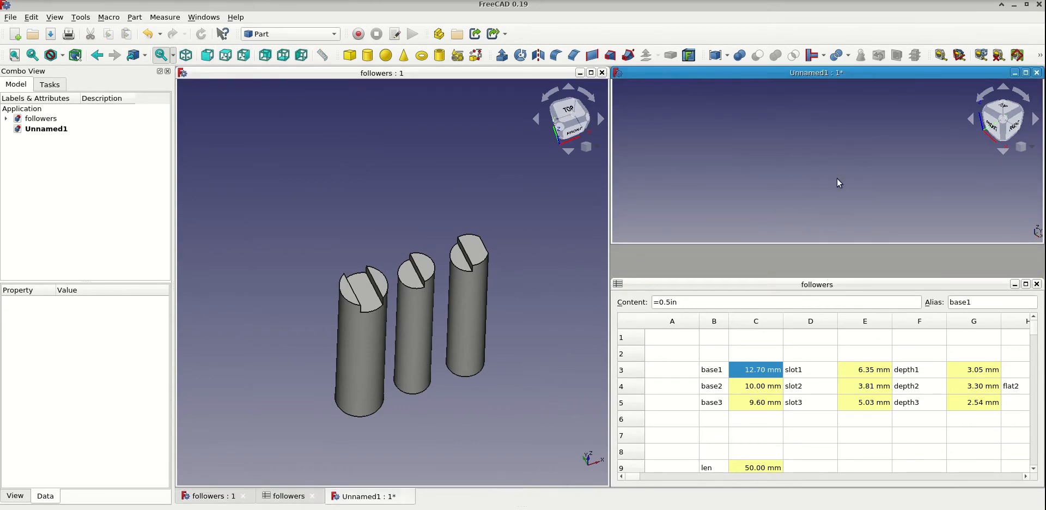
left_click(834, 284)
left_click_drag(835, 278, 843, 80)
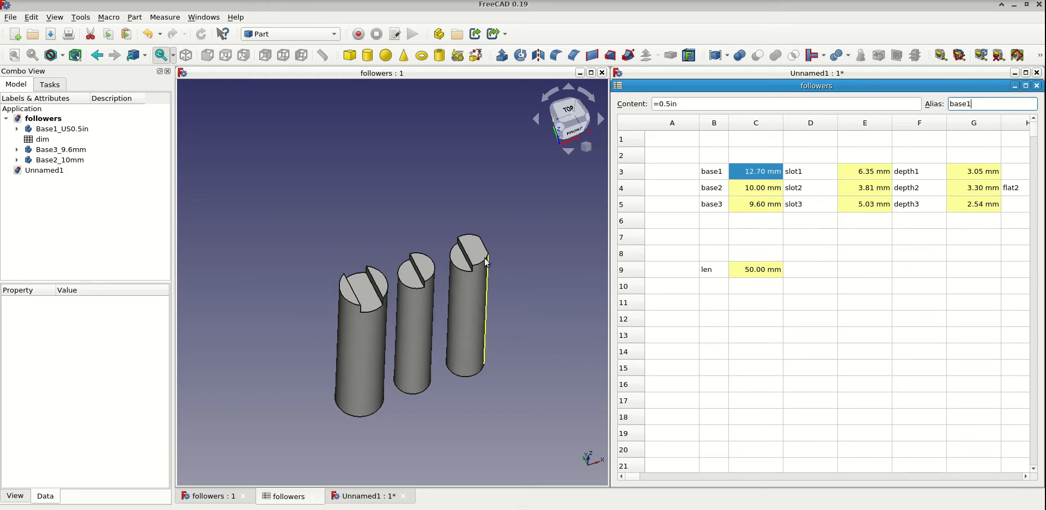
- Set the len value in the followers spreadsheet to 90mm
left_click(755, 275)
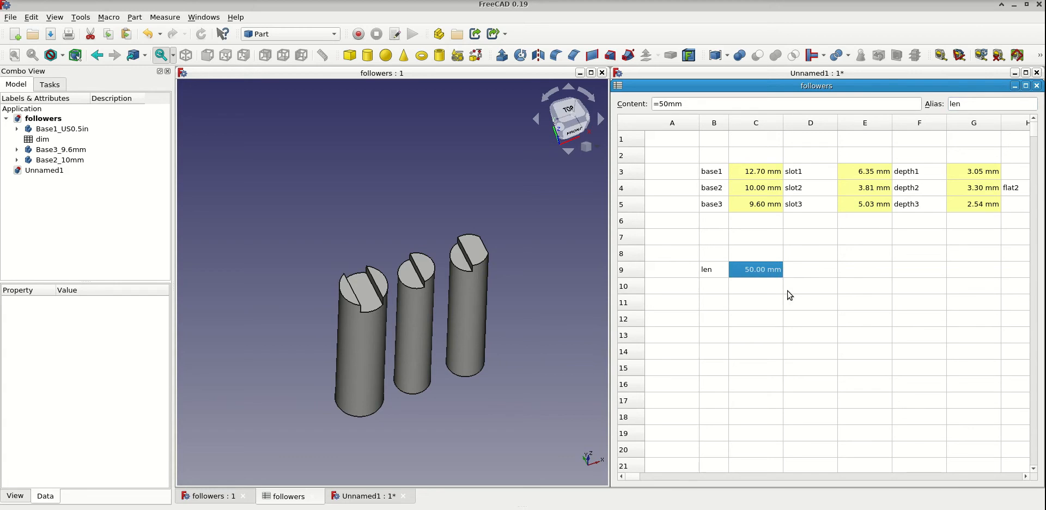
type("90")
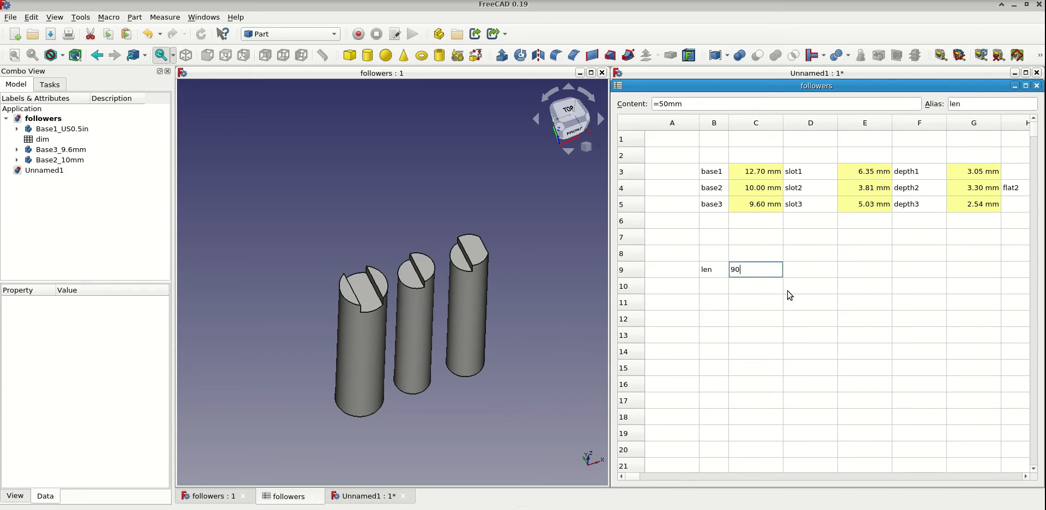
type("mm")
key("Return")
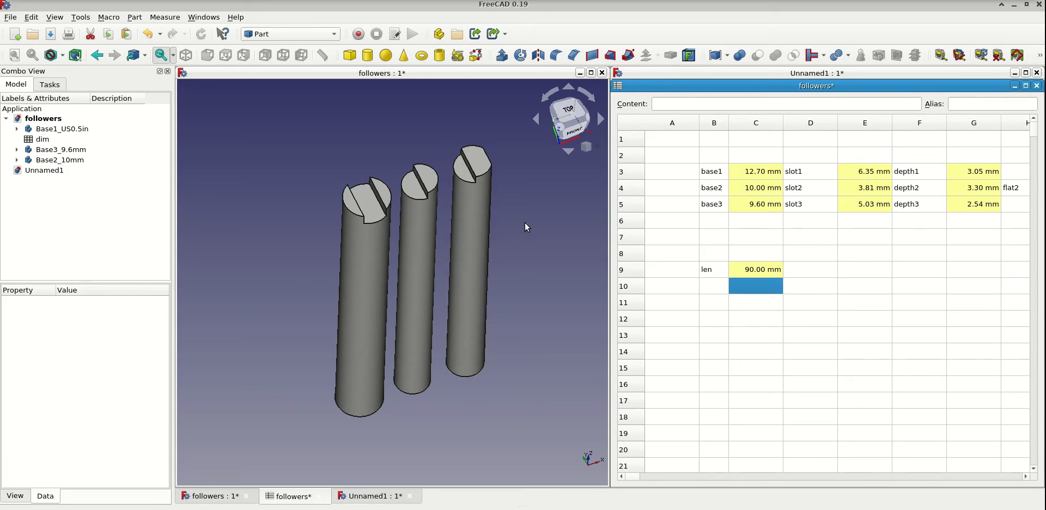
- Set the len value in the followers spreadsheet back to 50mm
left_click(759, 271)
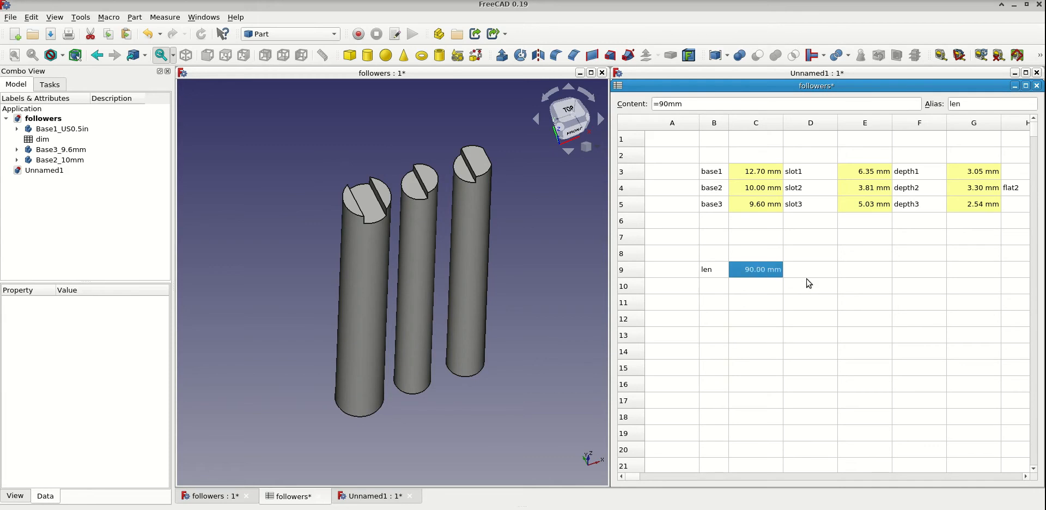
type("50mm")
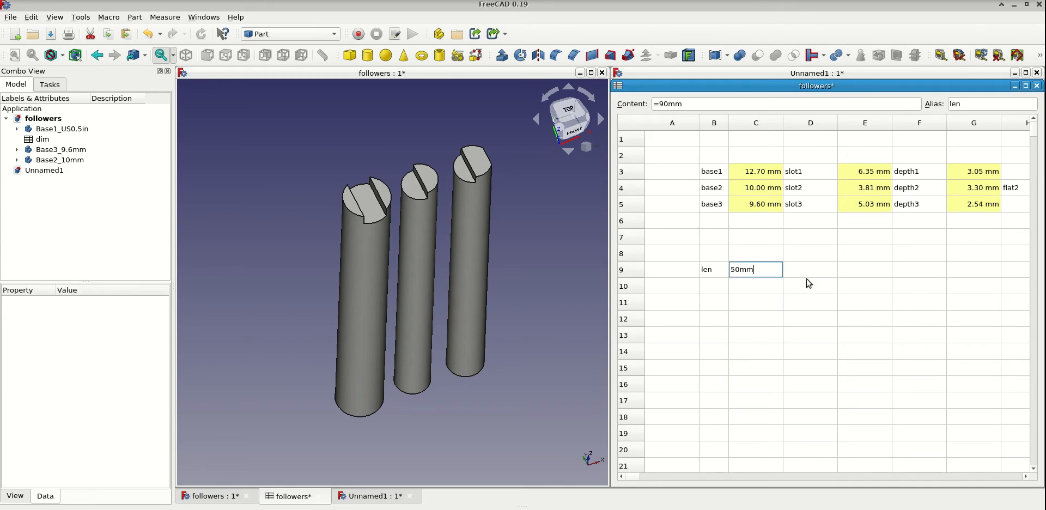
key("Return")
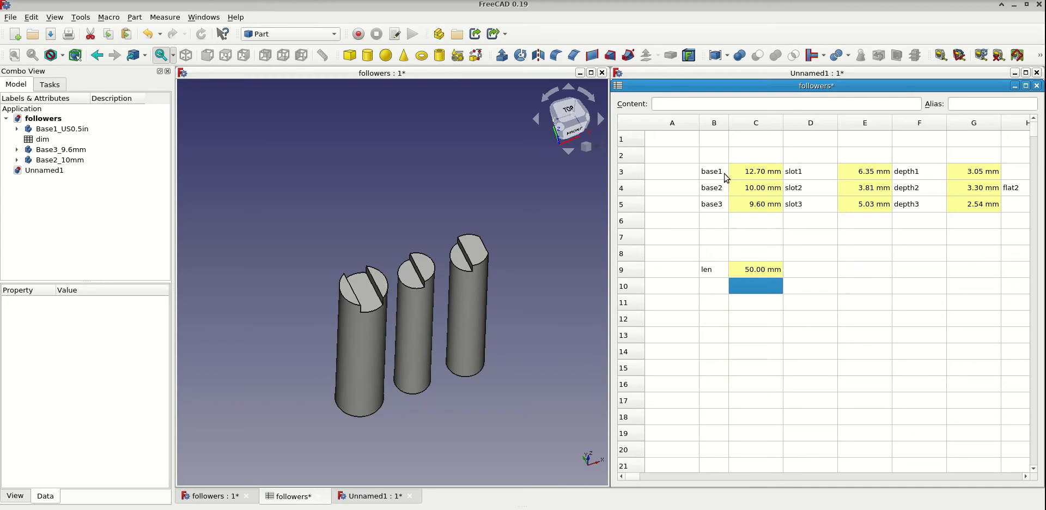
- Change the base1 cell's content to =14mm in the followers spreadsheet
left_click(749, 174)
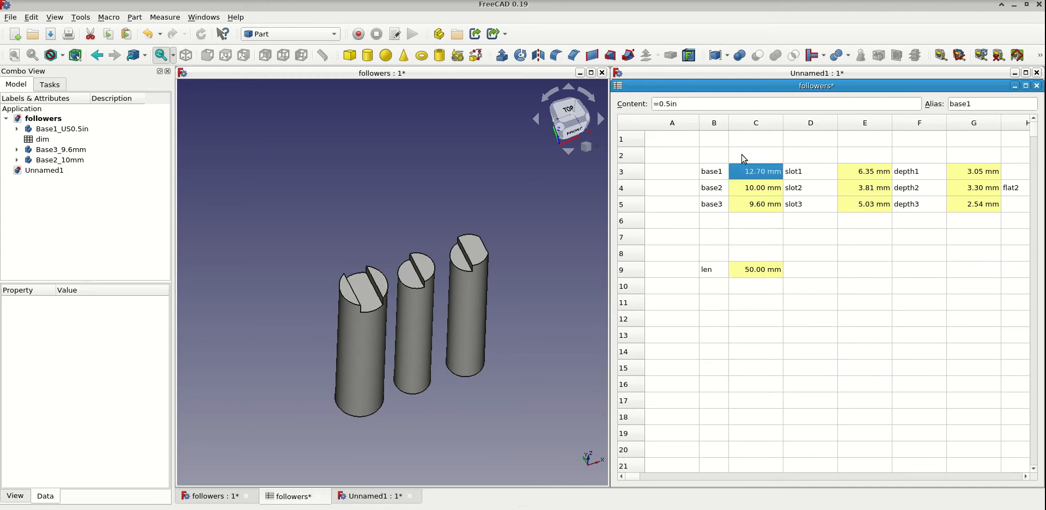
left_click(684, 106)
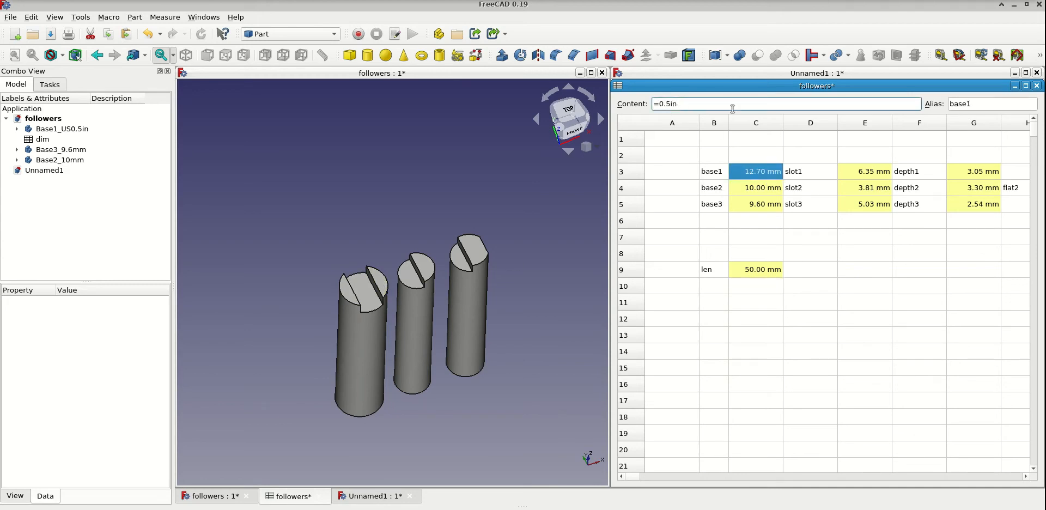
key("shift+Left")
key("shift+Left")
key("shift+Left")
key("shift+Left")
key("shift+Left")
key("BackSpace")
type("14mm")
key("Return")
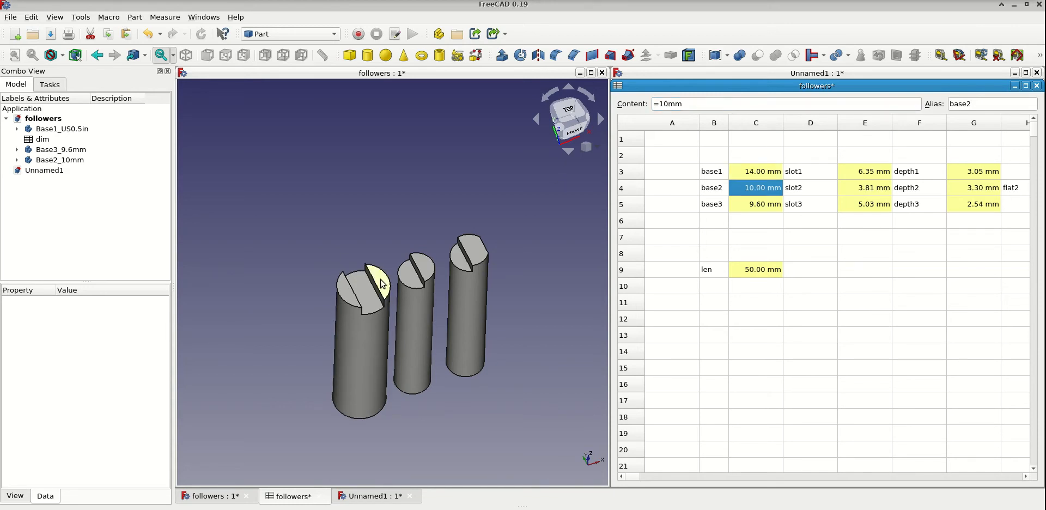
- Change the base2 cell's content to =0.5in in the followers spreadsheet
double_click(696, 102)
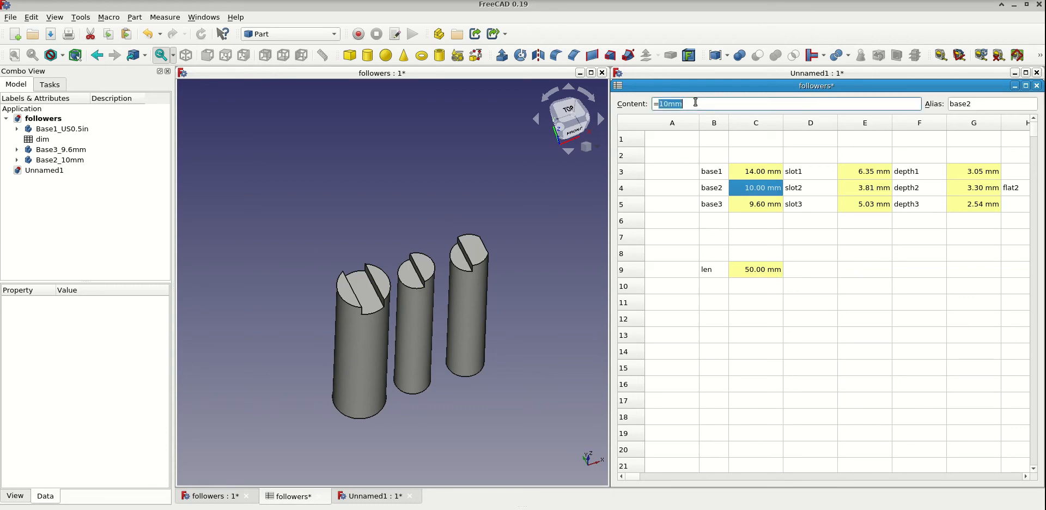
type("0.5in")
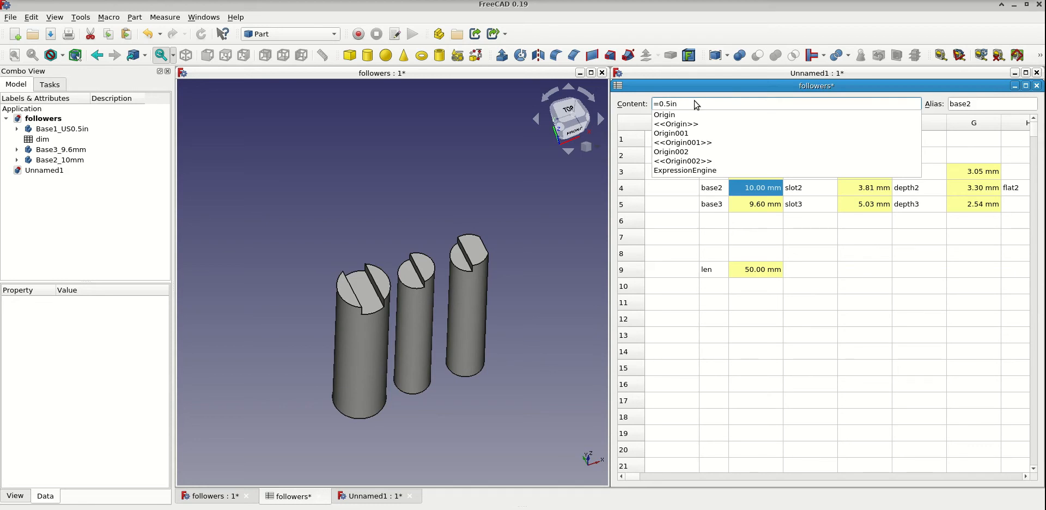
left_click(696, 103)
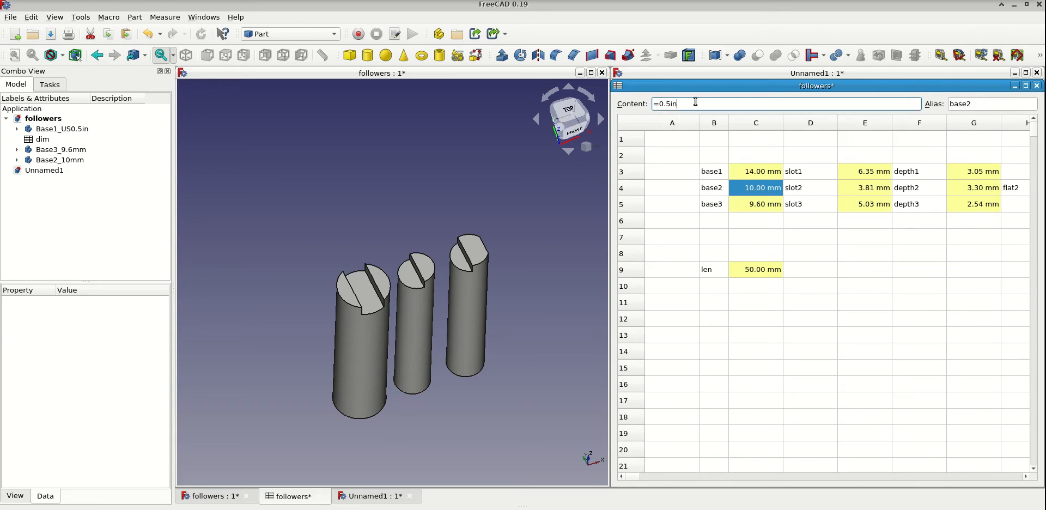
key("Return")
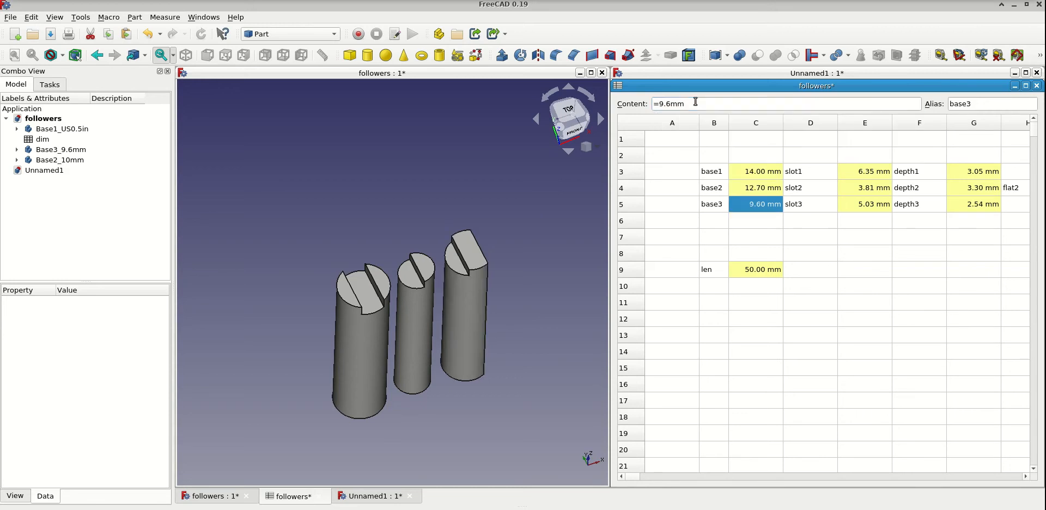
- Undo the base2 and base1 changes and save the followers document
key("ctrl+z")
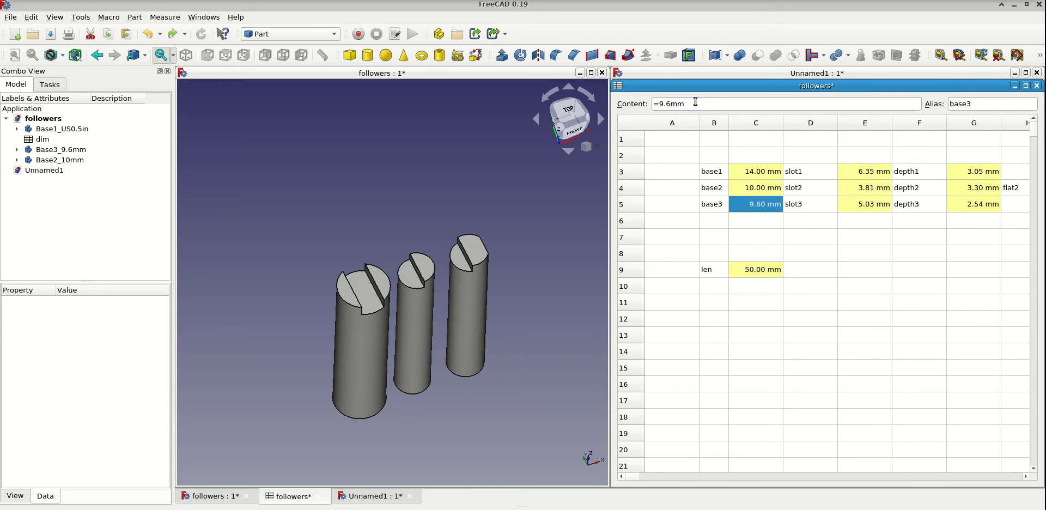
key("ctrl+z")
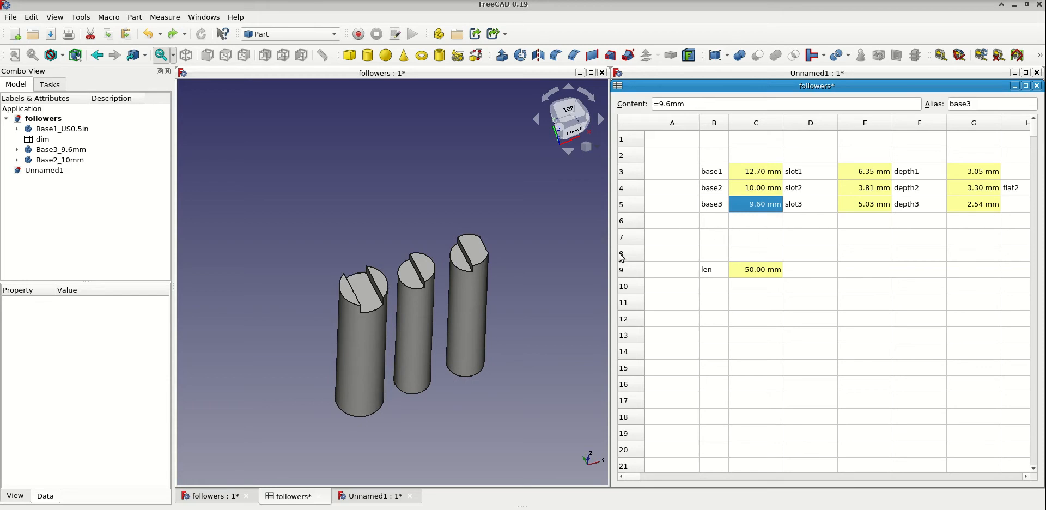
key("ctrl+s")
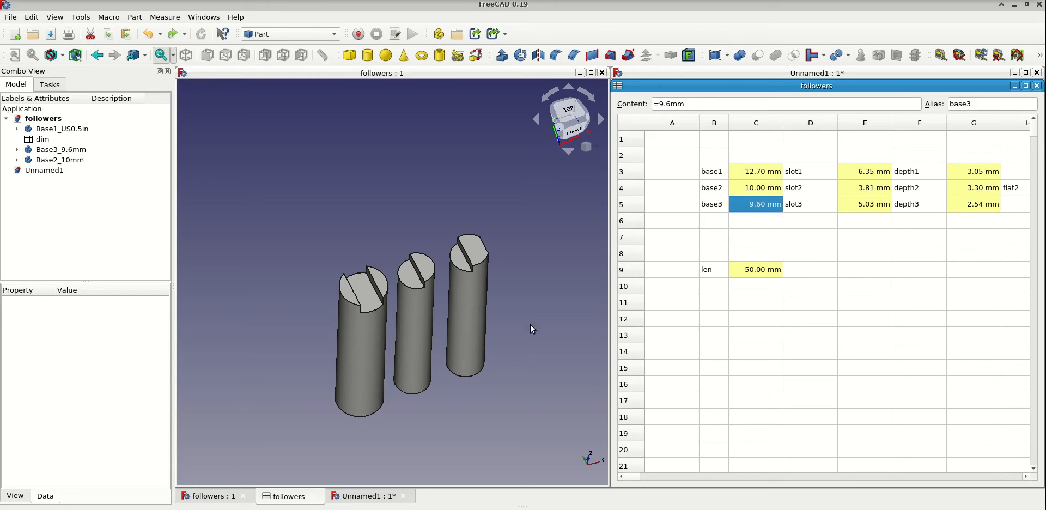
- Close the followers model view and spreadsheet, and enlarge the Unnamed1 view over the left part of the work area
left_click(370, 497)
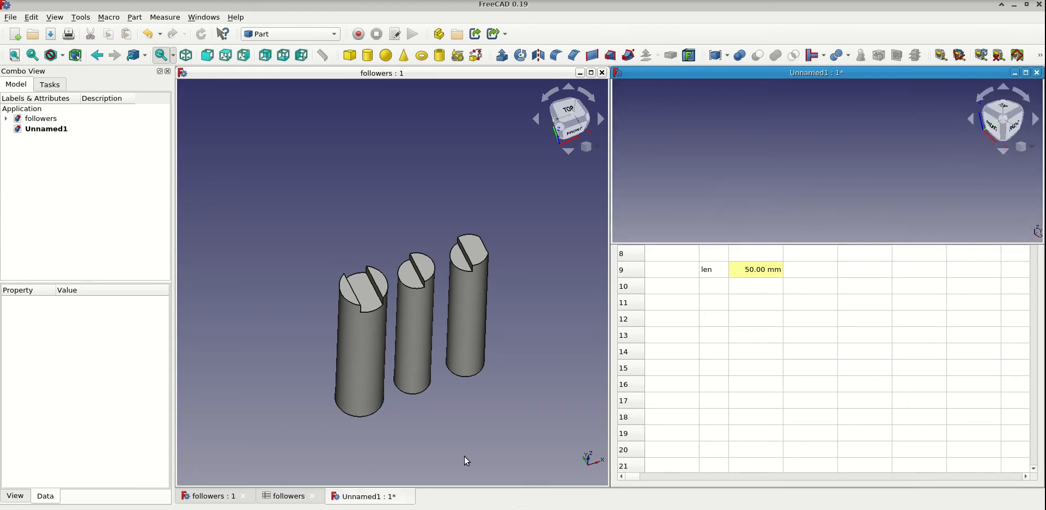
left_click(603, 72)
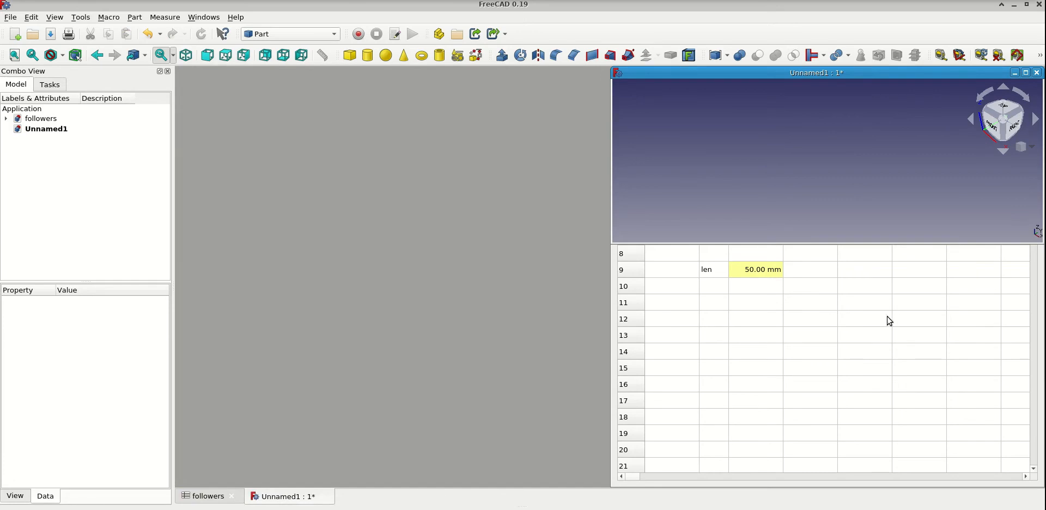
left_click(865, 319)
left_click(1037, 86)
left_click_drag(937, 76, 502, 77)
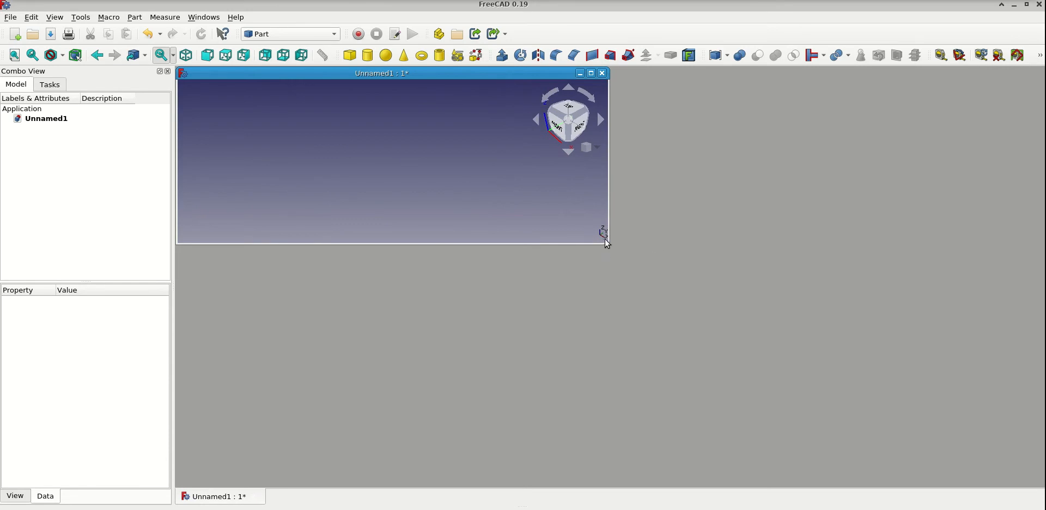
left_click_drag(608, 240, 737, 485)
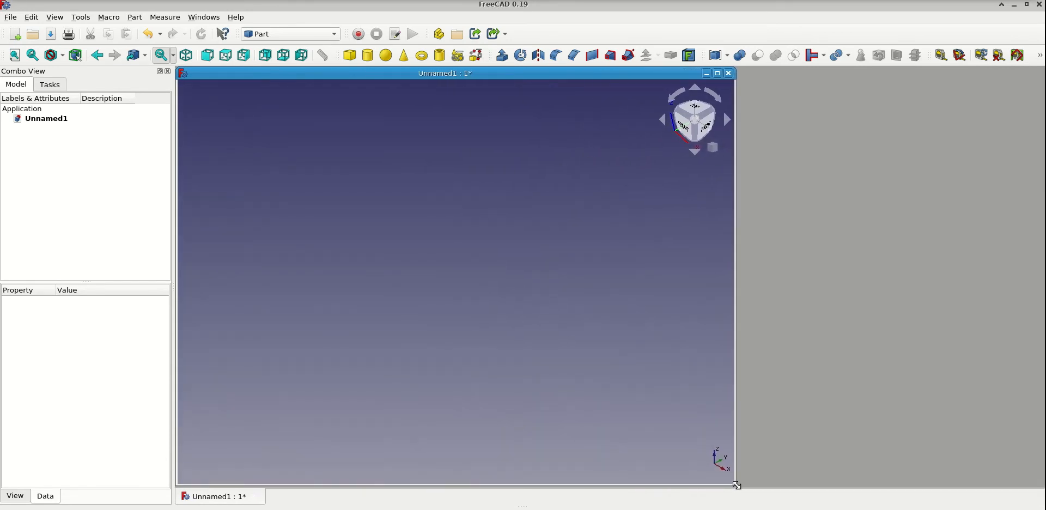
- Switch to the Spreadsheet workbench, create a new spreadsheet in Unnamed1 and rename it dim
left_click(334, 36)
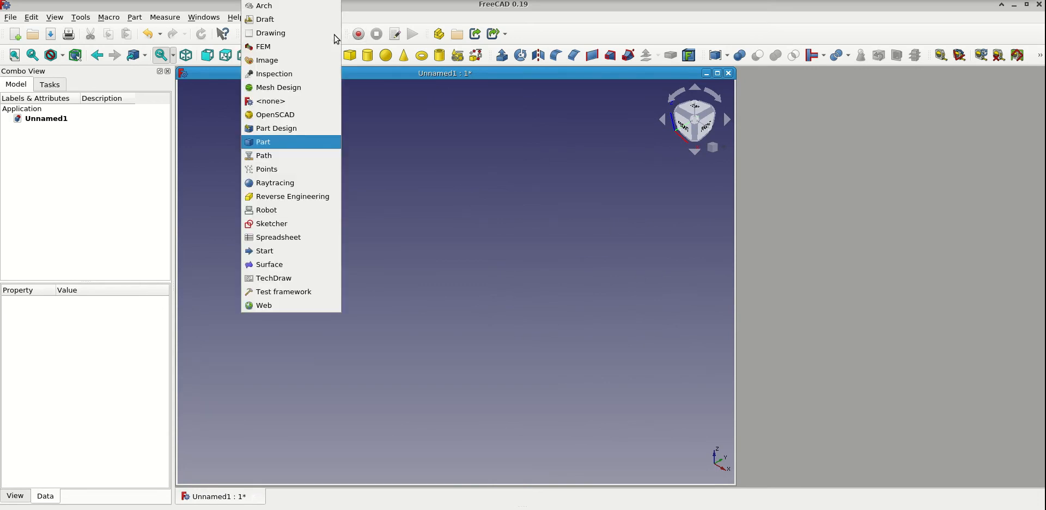
left_click(289, 241)
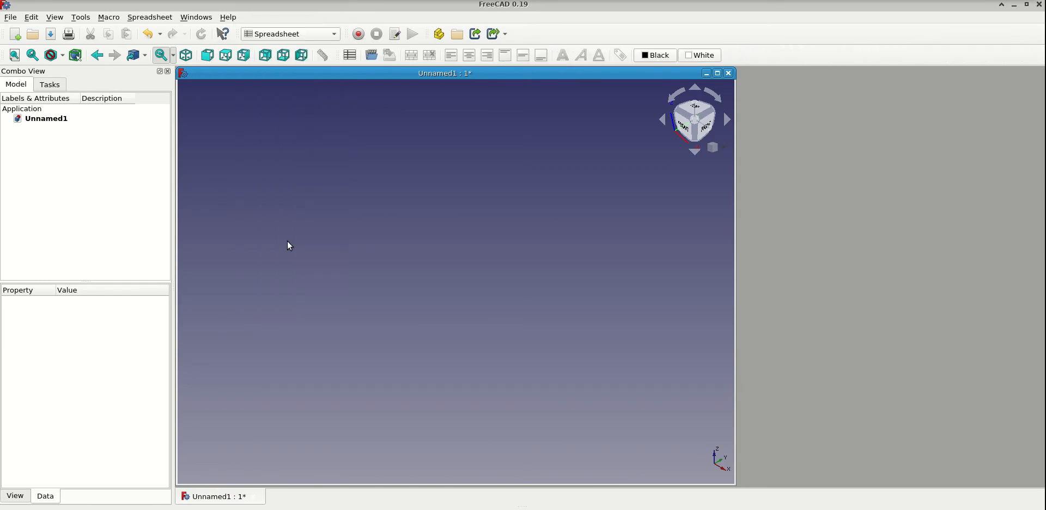
left_click(349, 55)
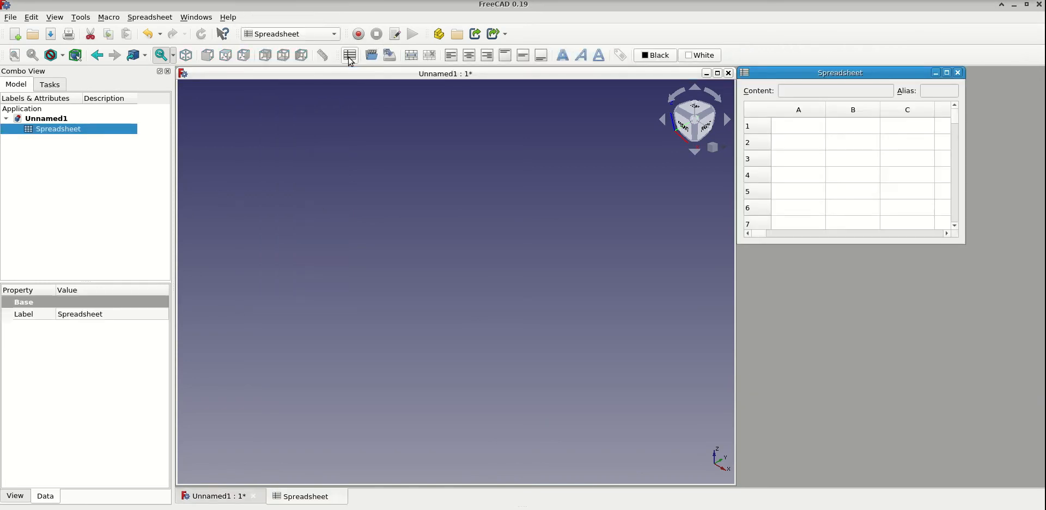
left_click(63, 131)
type("dim")
key("Return")
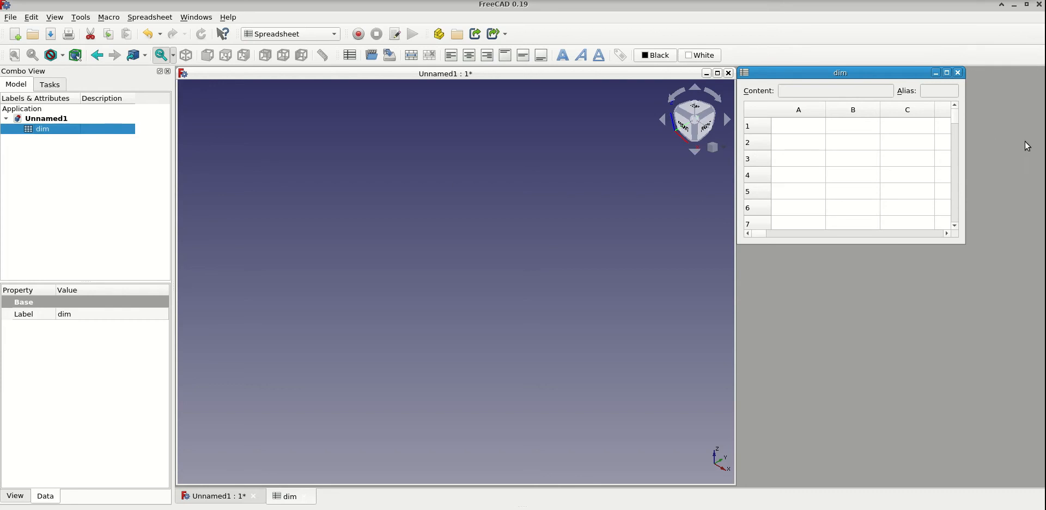
- Enlarge the dim spreadsheet window and enter the label len in cell A2 with the value 50mm in B2
left_click_drag(965, 244, 1042, 482)
left_click(817, 147)
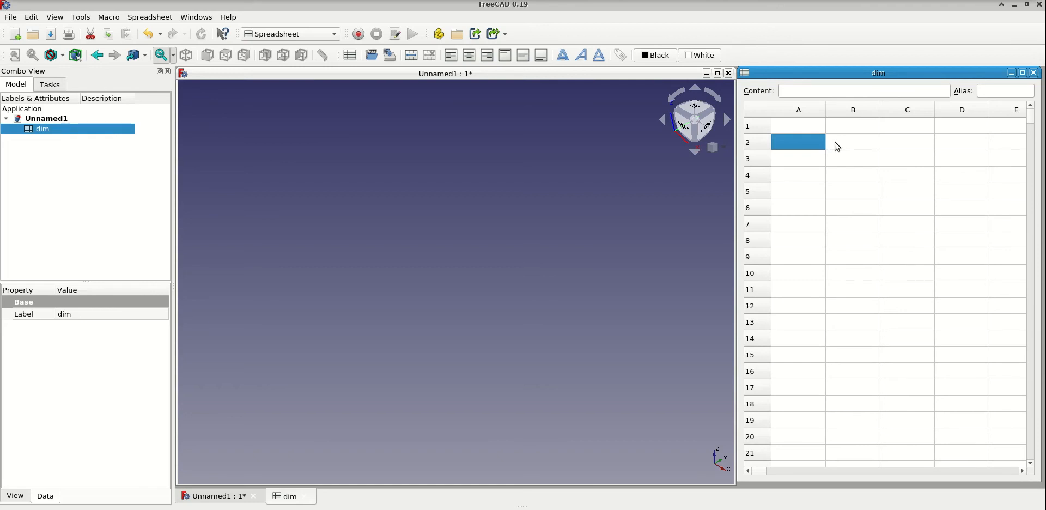
type("len")
key("Return")
key("Up")
key("Right")
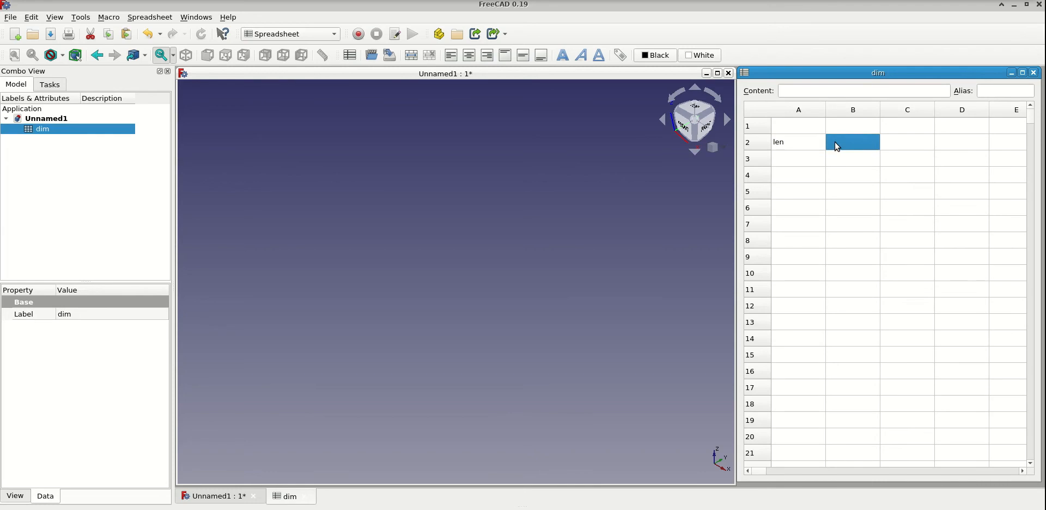
type("50mm")
key("Return")
- Assign the alias len to cell B2 of the dim spreadsheet
left_click(837, 144)
left_click(991, 92)
type("len")
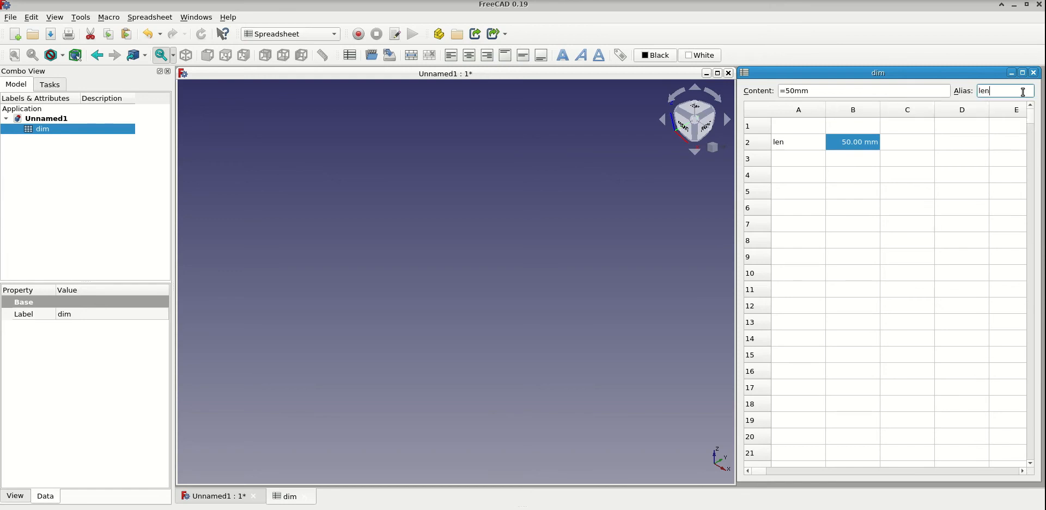
key("Return")
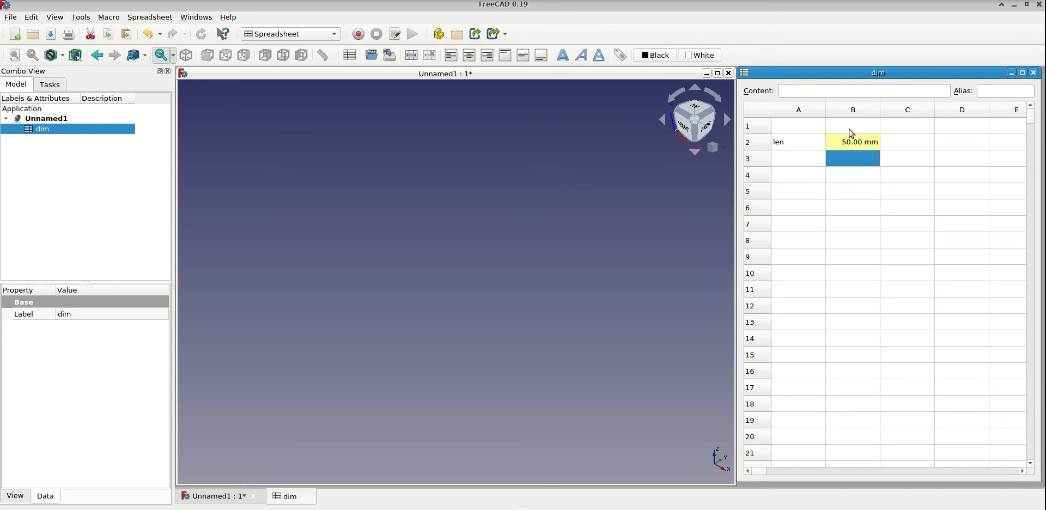
- Enter the label base in cell A3 of the dim spreadsheet with the value 0.5in in B3
left_click(802, 160)
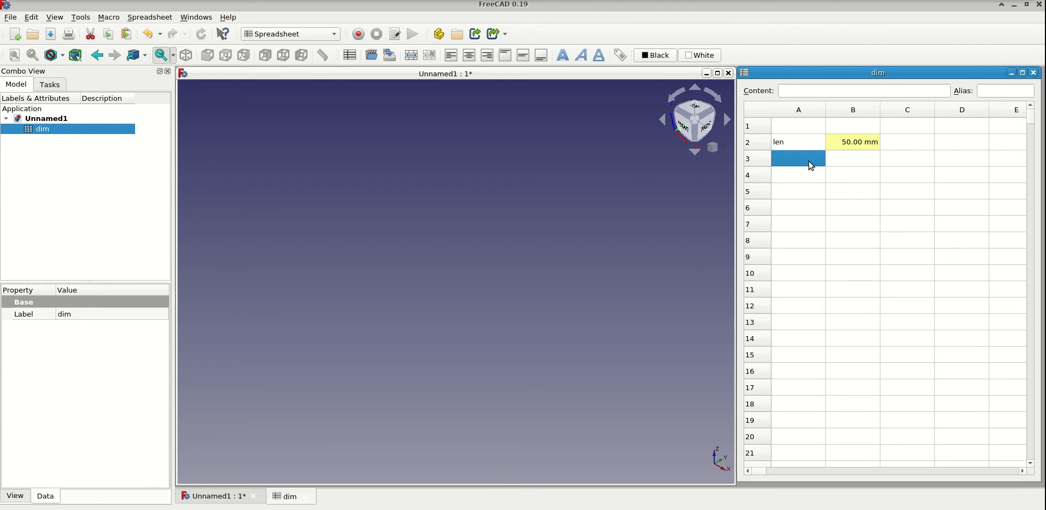
type("base")
key("Return")
key("Up")
key("Right")
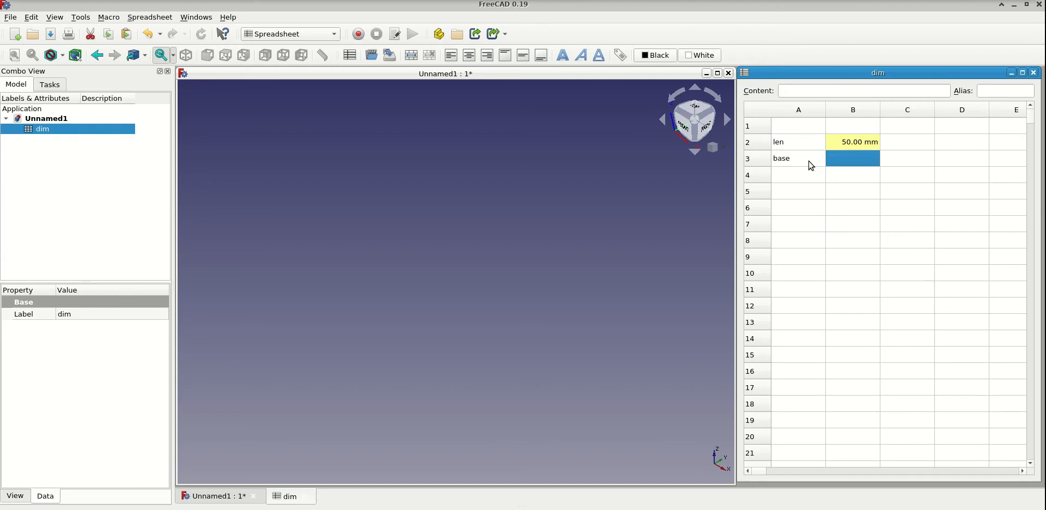
type("0.5in")
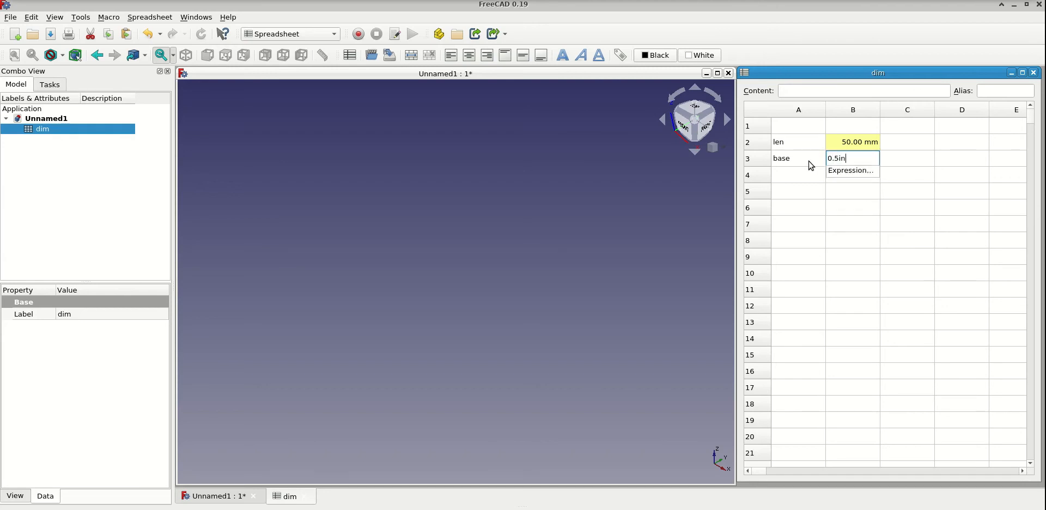
key("Return")
- Assign the alias base to cell B3 of the dim spreadsheet
key("Up")
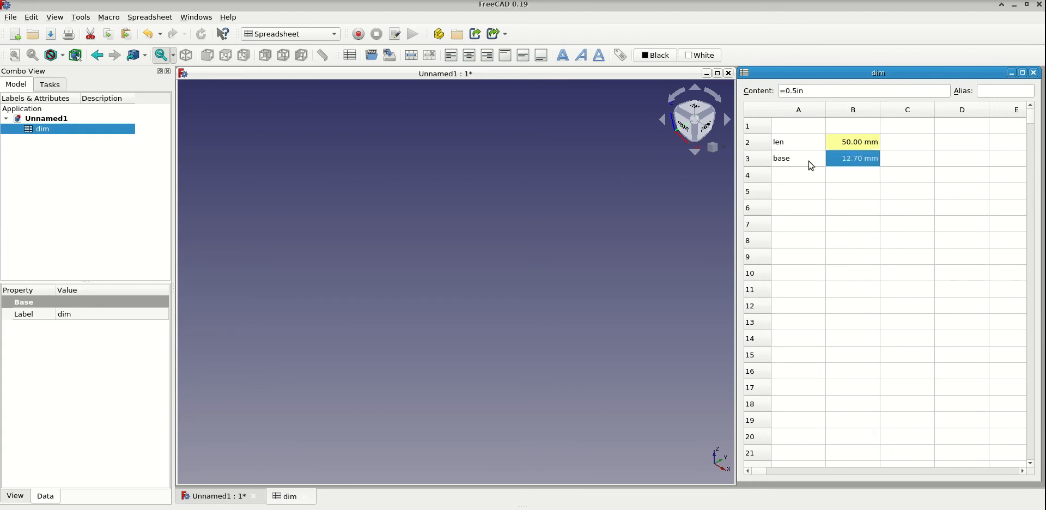
left_click(1008, 90)
type("base")
key("Return")
- Enter the label notch in cell A4 of the dim spreadsheet with the value 0.3in in B4
left_click(799, 174)
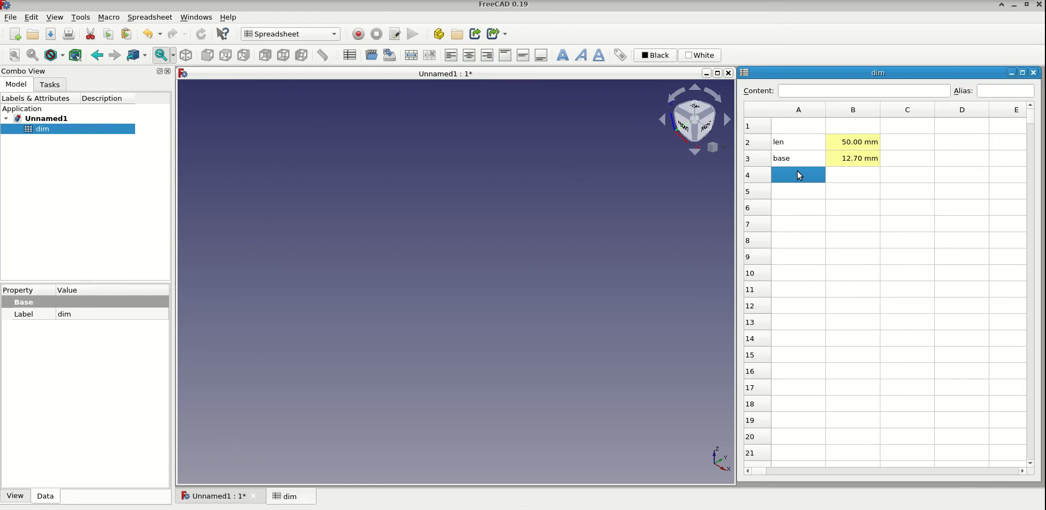
type("noth")
key("BackSpace")
key("BackSpace")
key("Return")
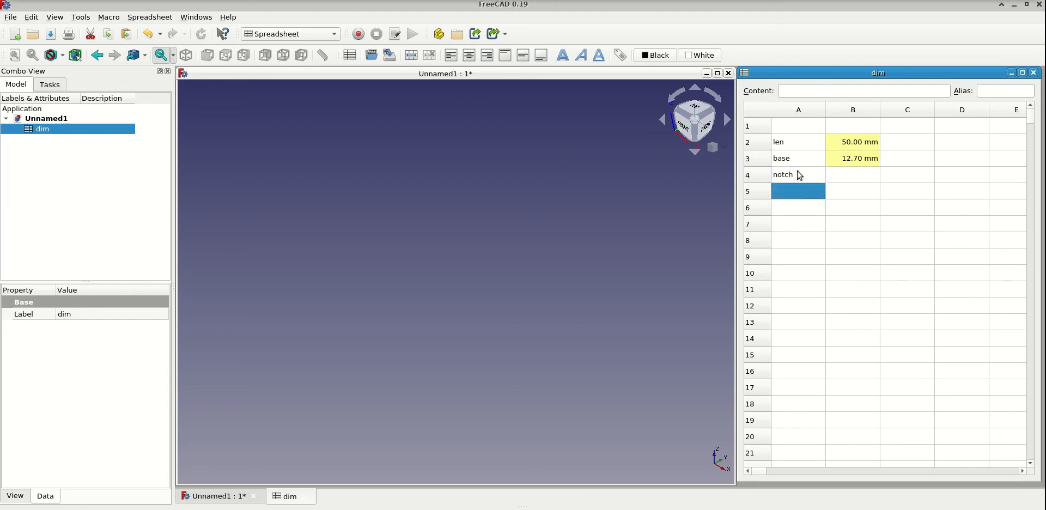
key("Up")
key("Right")
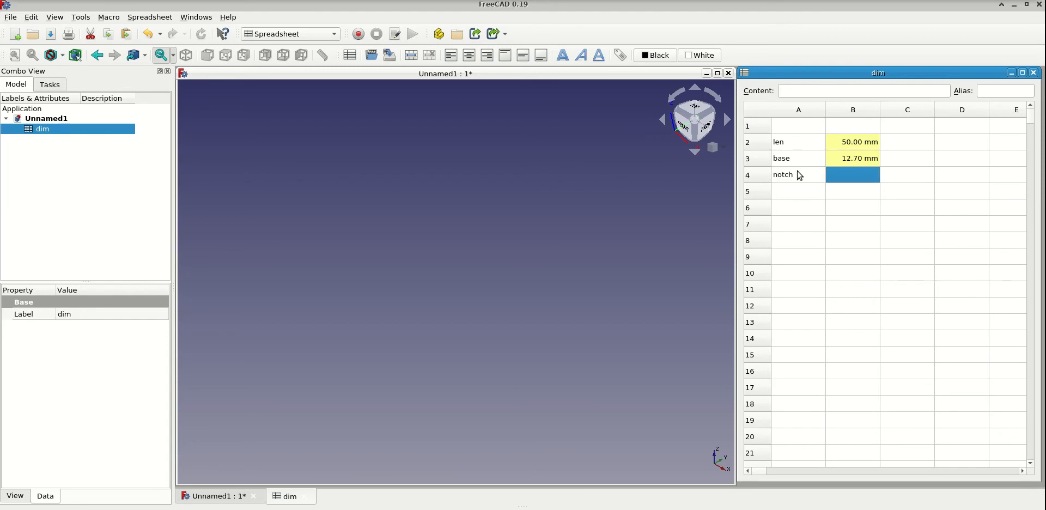
type("0.3in")
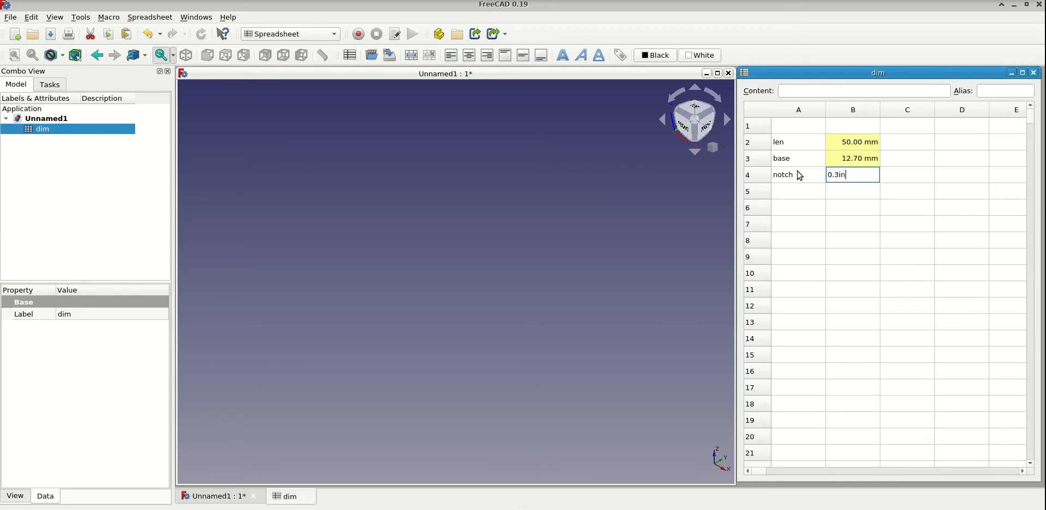
key("Return")
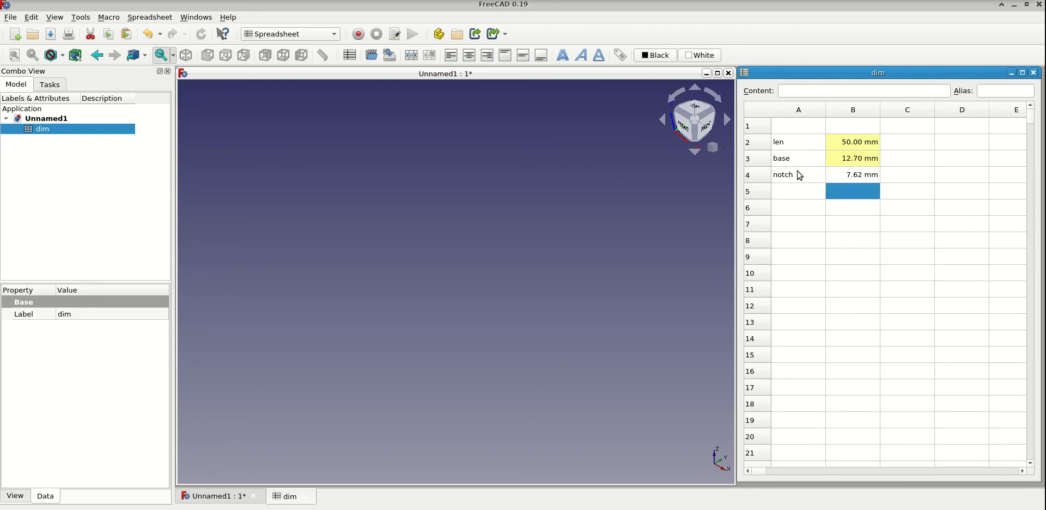
- Assign the alias notch to cell B4 of the dim spreadsheet
key("Up")
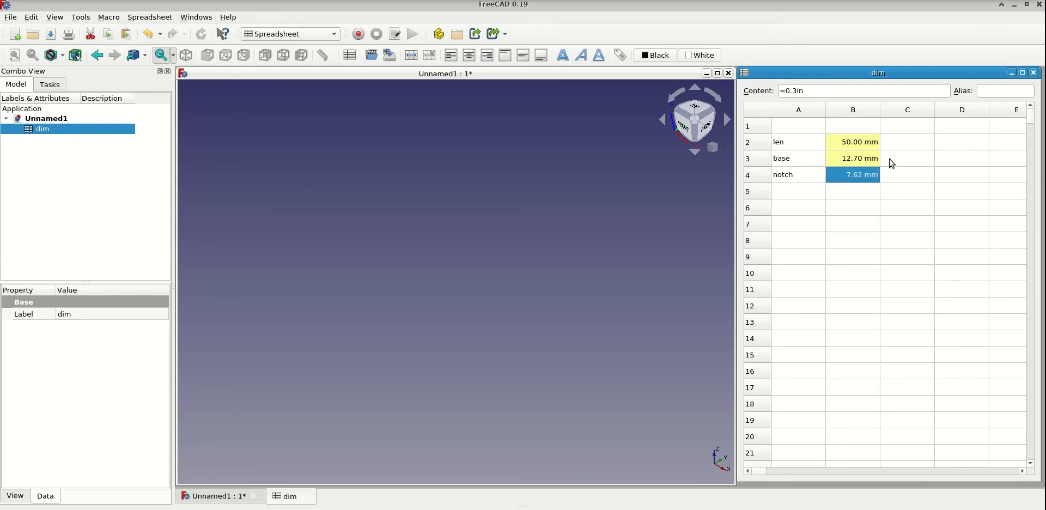
left_click(1007, 91)
type("noth")
key("BackSpace")
key("BackSpace")
type("tch")
key("Return")
- Enter the label depth in cell A5 of the dim spreadsheet with the value .15in in B5
key("Left")
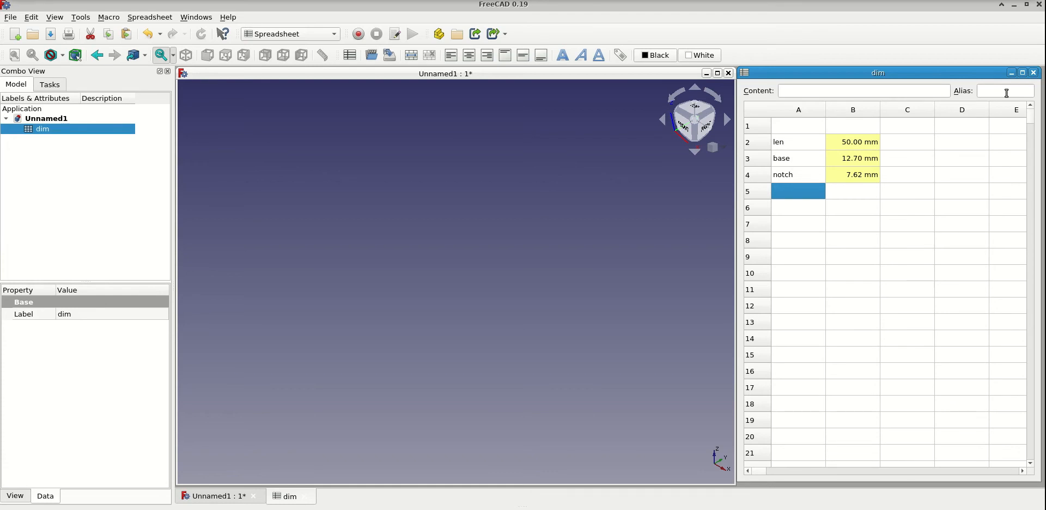
type("dept")
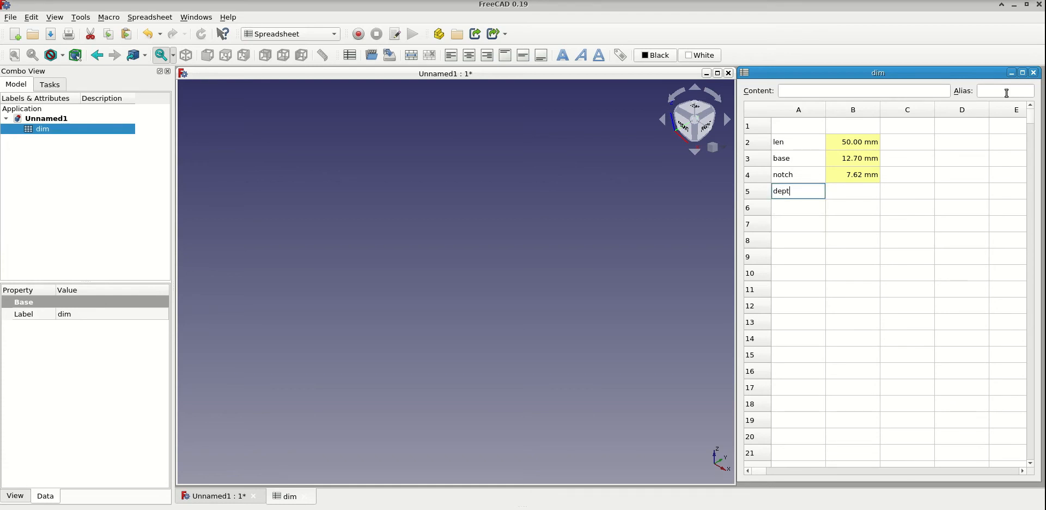
type("h")
key("Return")
key("Up")
key("Right")
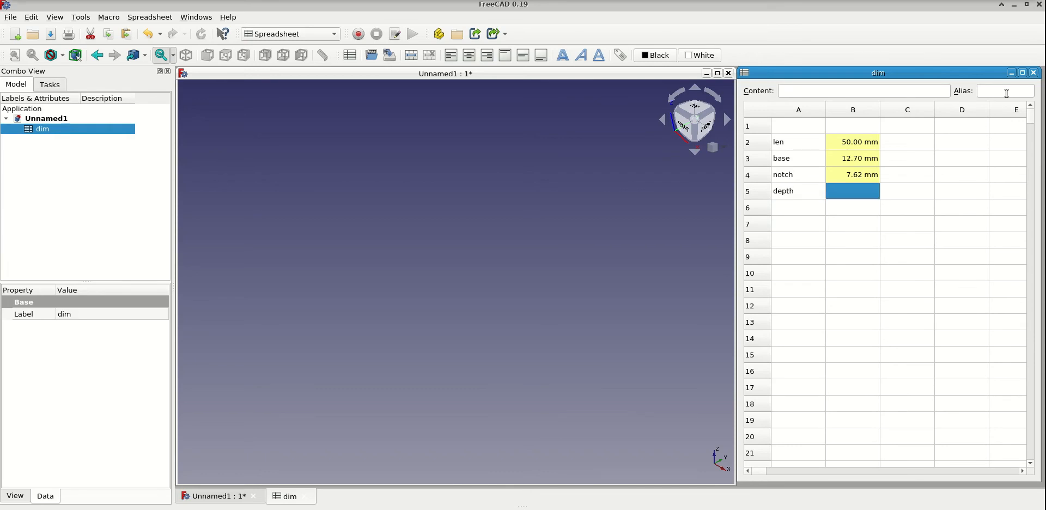
type(".")
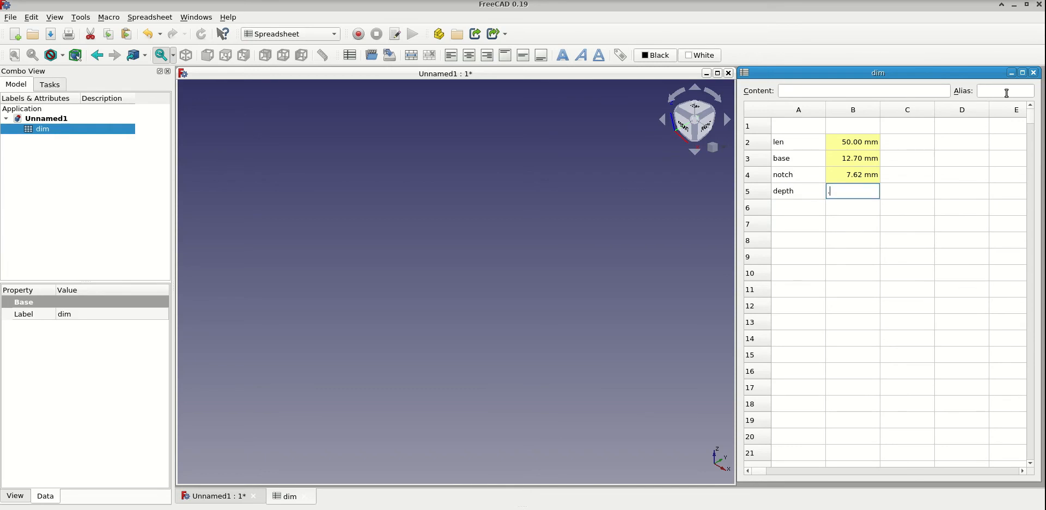
type("15in")
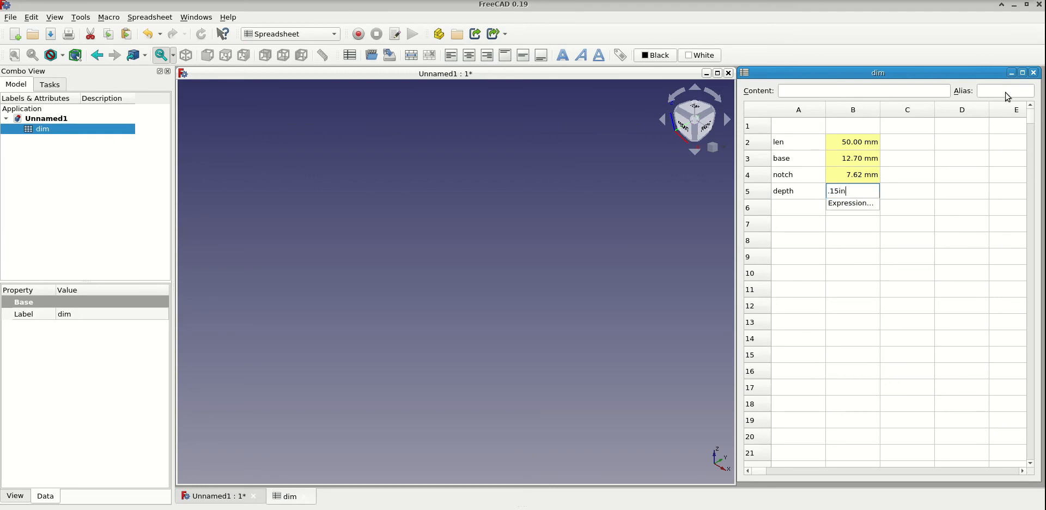
key("Return")
key("Return")
- Assign the alias depth to cell B5 of the dim spreadsheet
key("Up")
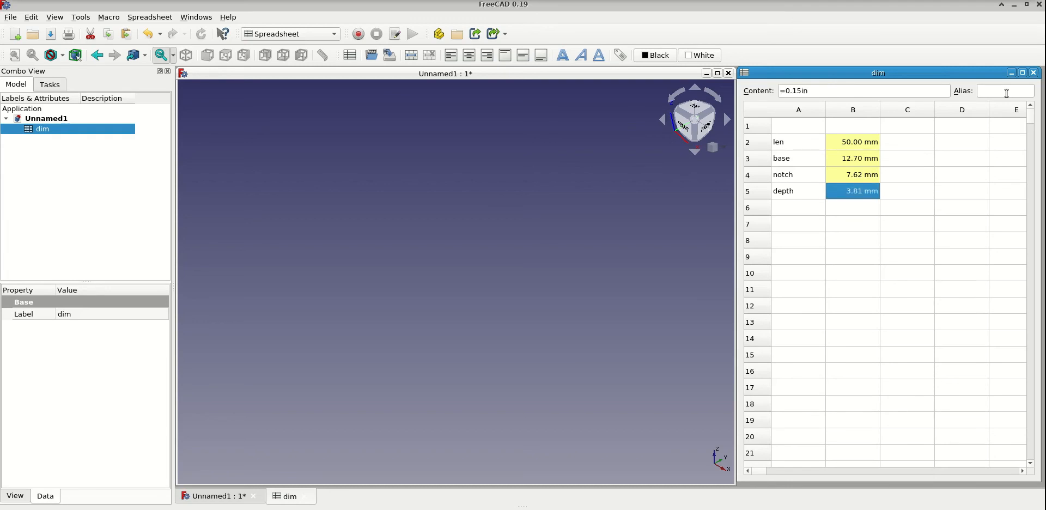
left_click(1008, 92)
type("depth")
key("Return")
key("Up")
- Switch to the Part Design workbench and create a new body in Unnamed1 with the model tree shown
left_click(333, 34)
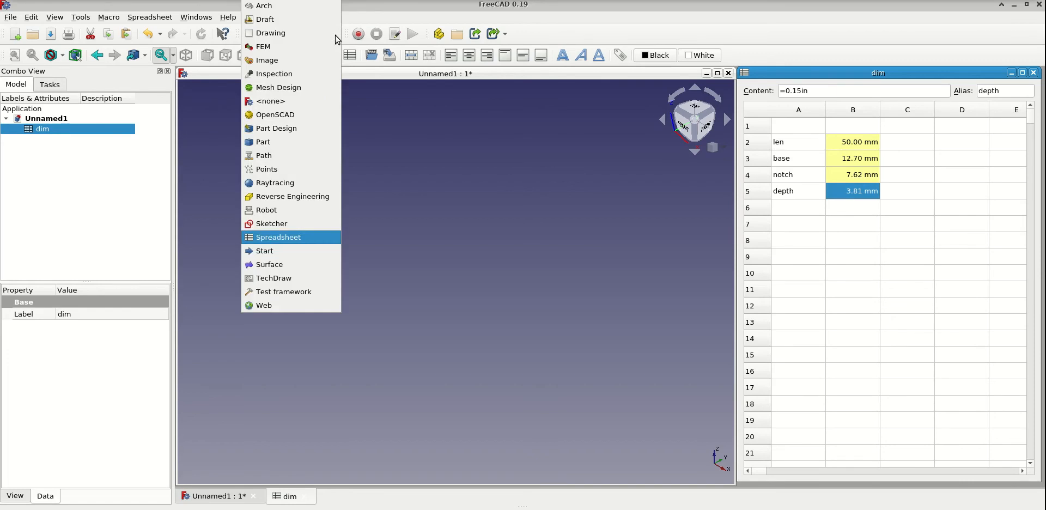
left_click(303, 129)
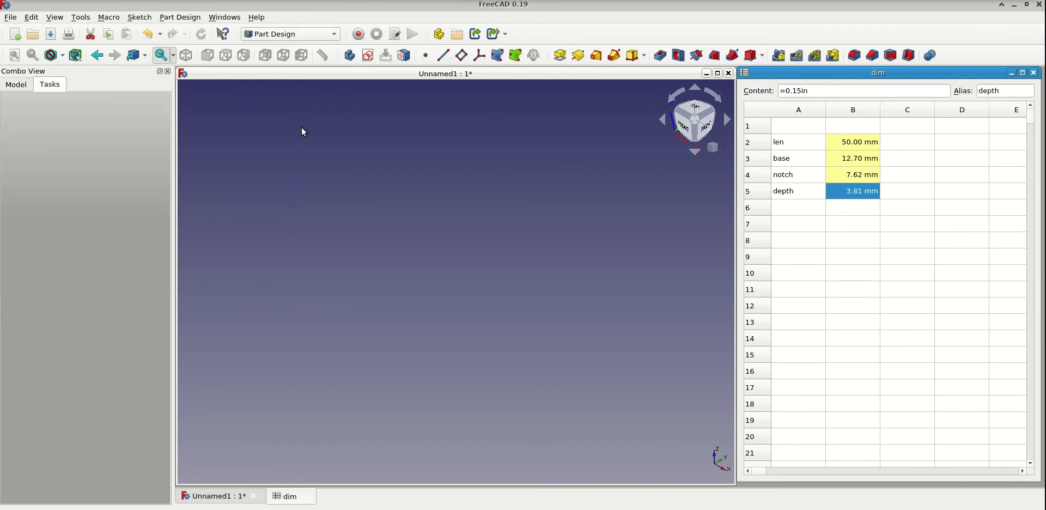
left_click(23, 87)
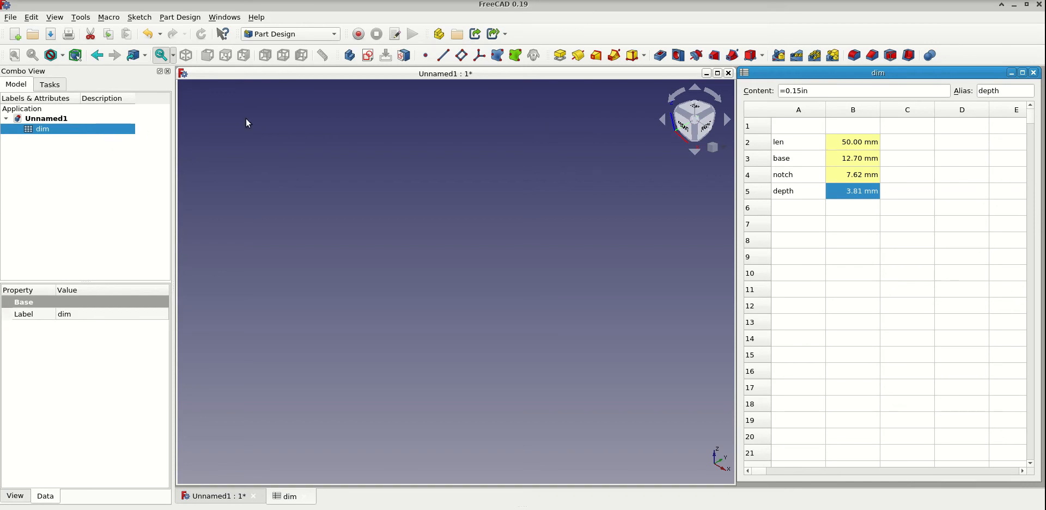
left_click(349, 55)
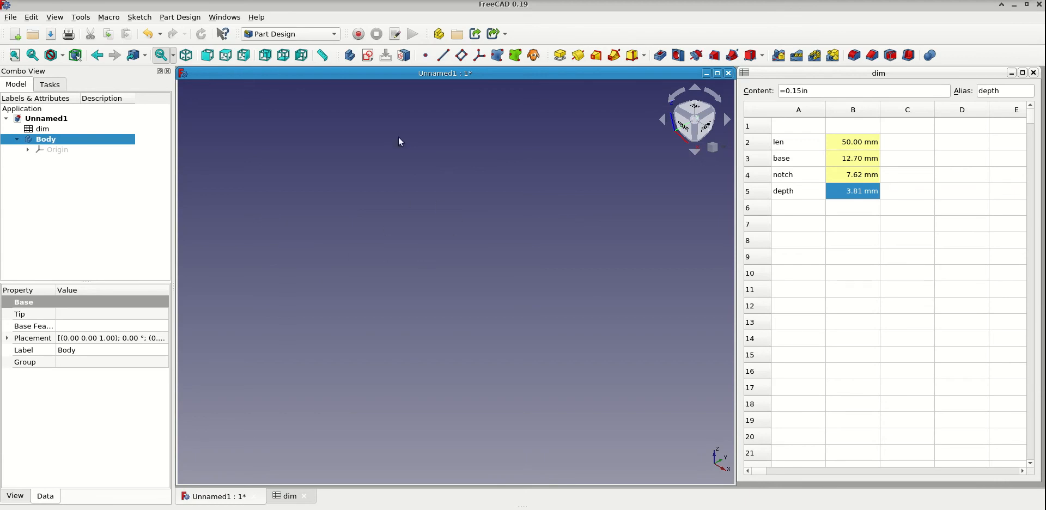
- Create a new sketch in the body on the XY base plane
left_click(368, 55)
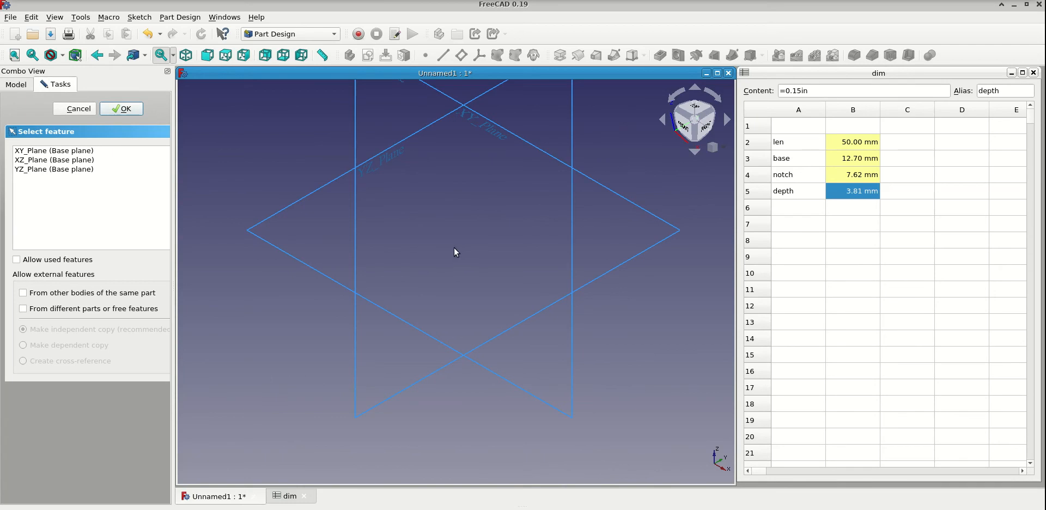
mouse_move(456, 250)
middle_mouse_down()
mouse_move(472, 224)
mouse_move(444, 229)
mouse_move(451, 240)
middle_mouse_up()
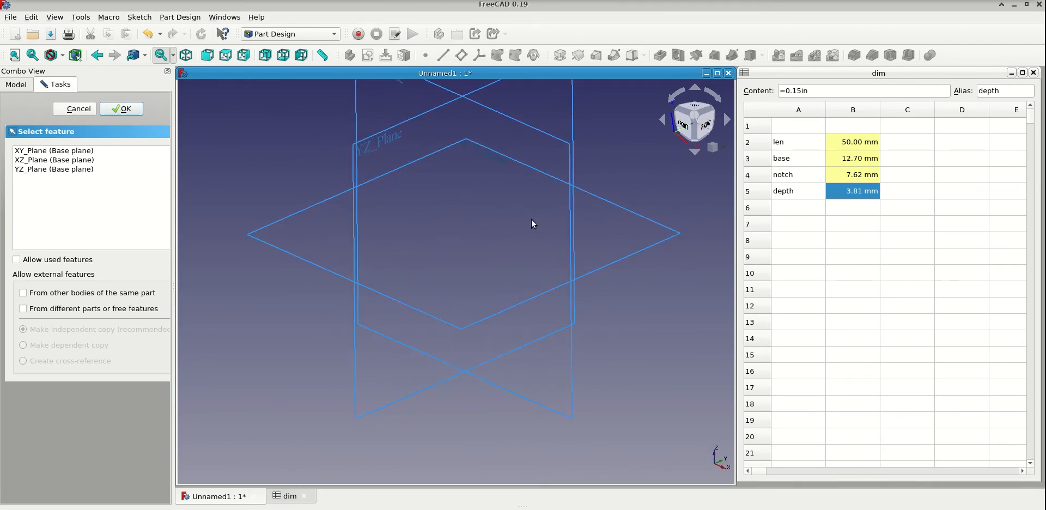
left_click(496, 162)
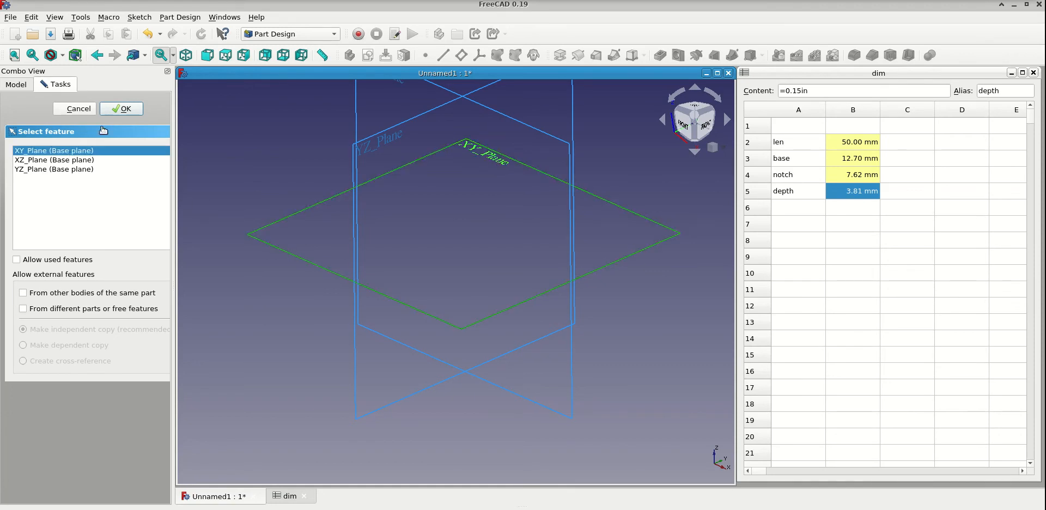
left_click(122, 109)
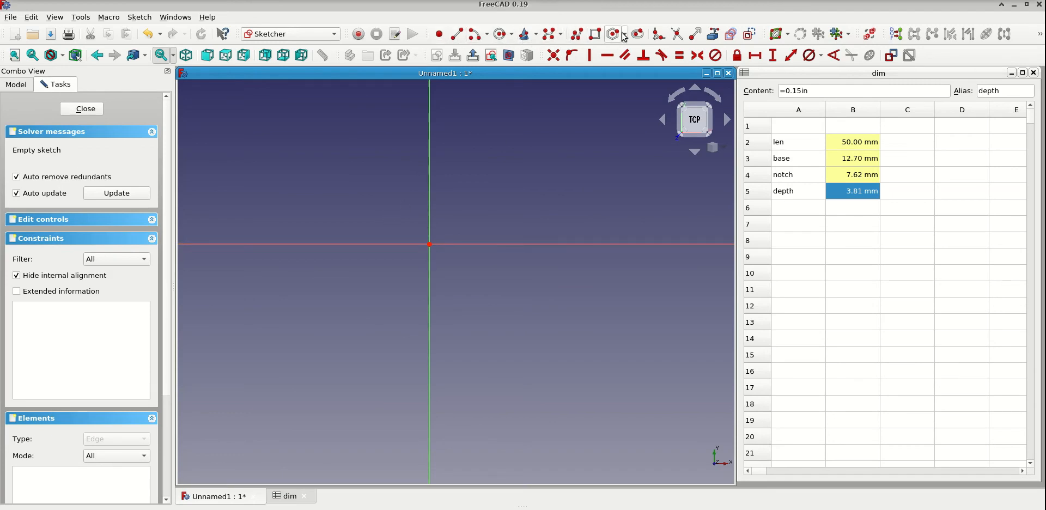
- Sketch a circle centred on the origin and shrink it to about 36.5 mm in diameter
left_click(501, 34)
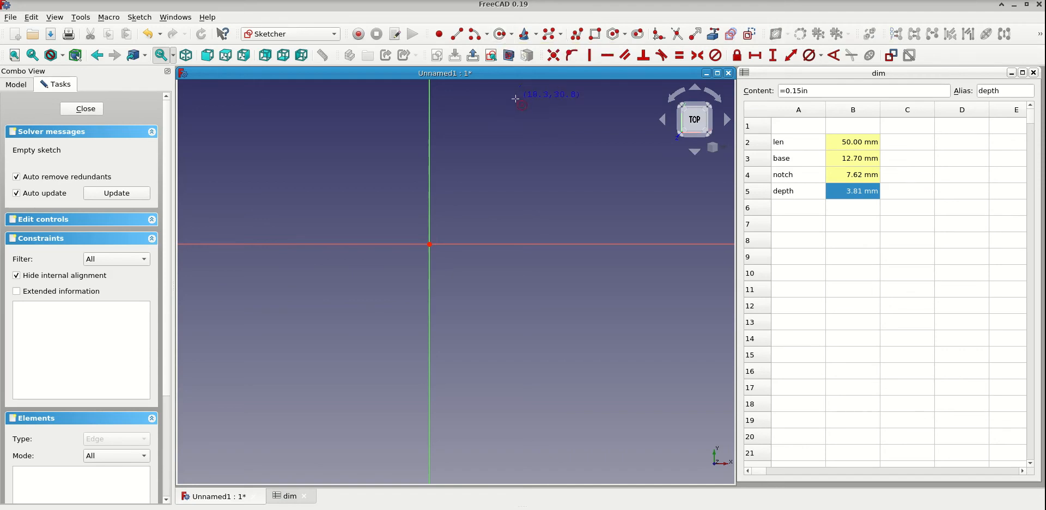
left_click(430, 243)
left_click(526, 164)
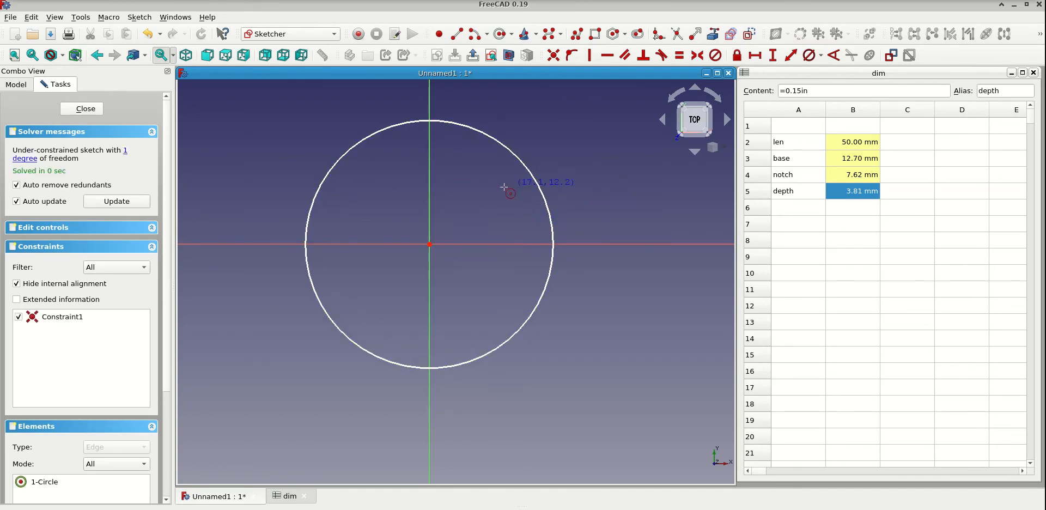
key("Escape")
left_click_drag(535, 180, 506, 201)
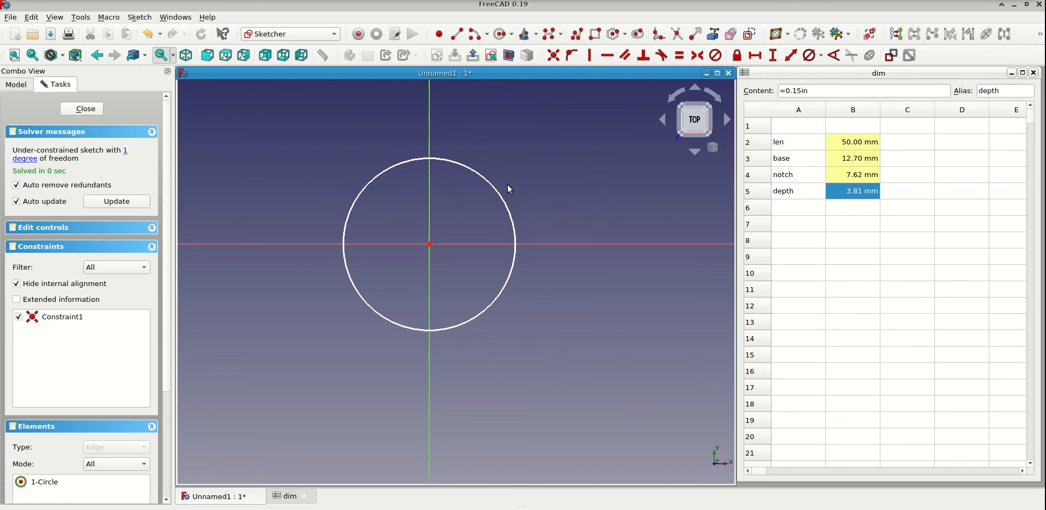
- Add a diameter constraint of 10 mm to the circle
left_click(821, 55)
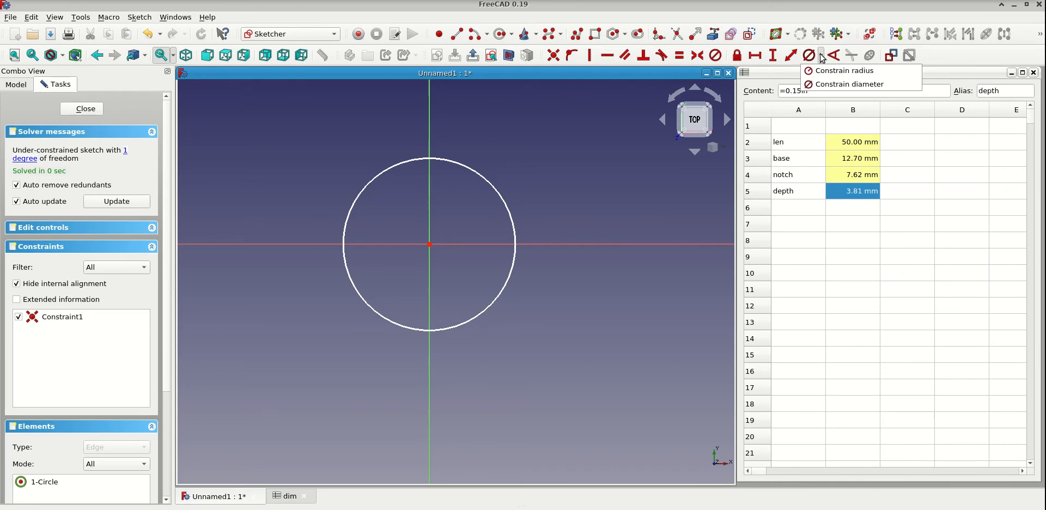
left_click(842, 85)
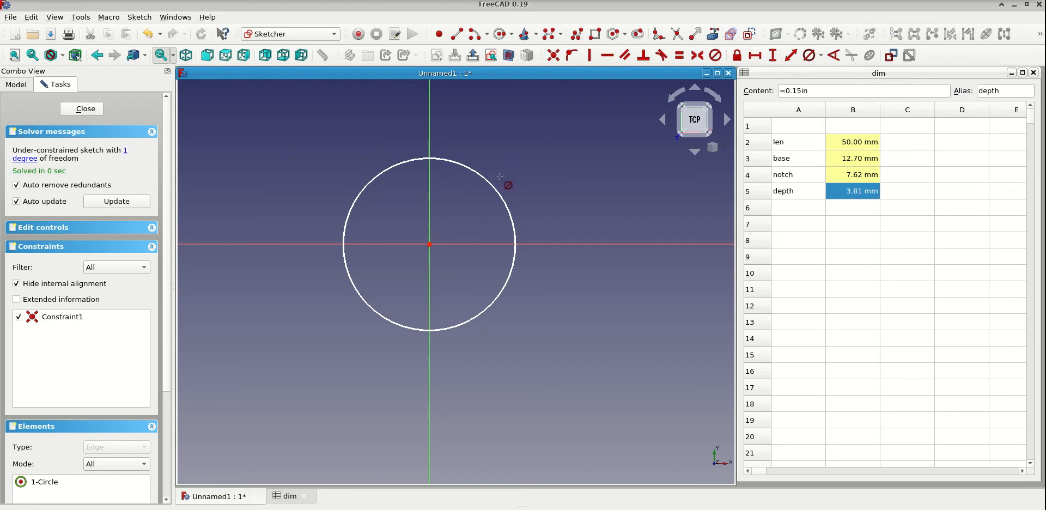
left_click(502, 192)
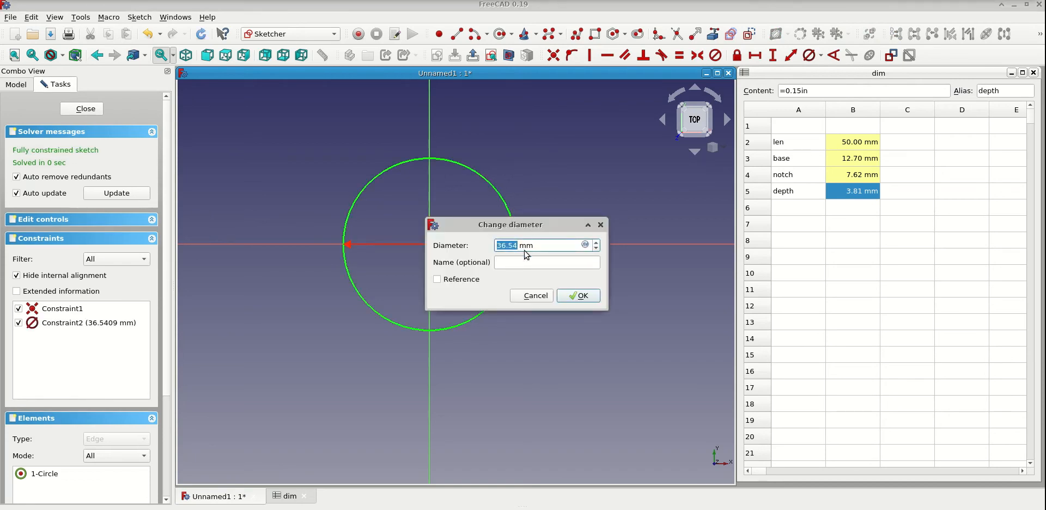
type("10")
left_click(571, 296)
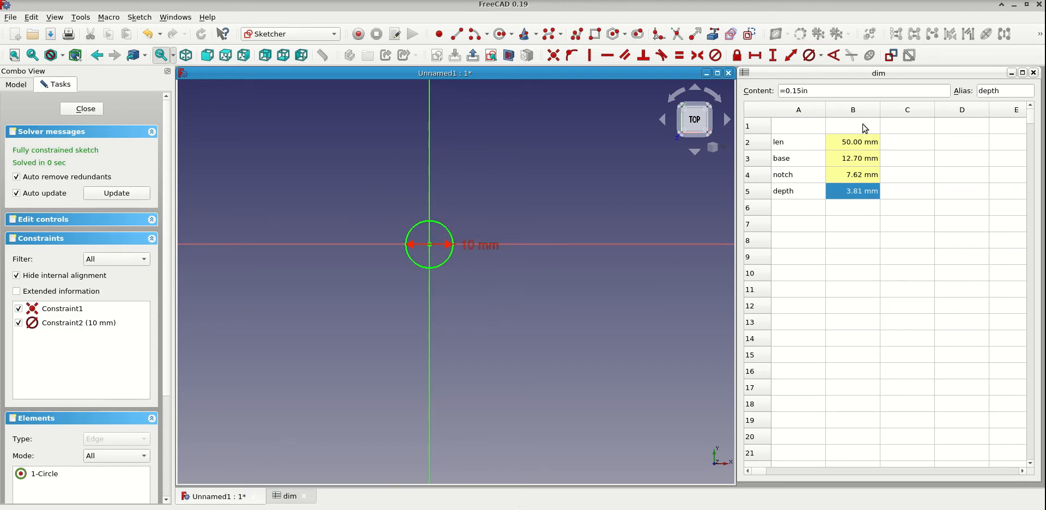
- Drive the circle's diameter constraint with the expression <<dim>>.base, reposition its label and close the sketch
double_click(477, 244)
left_click_drag(550, 235, 544, 142)
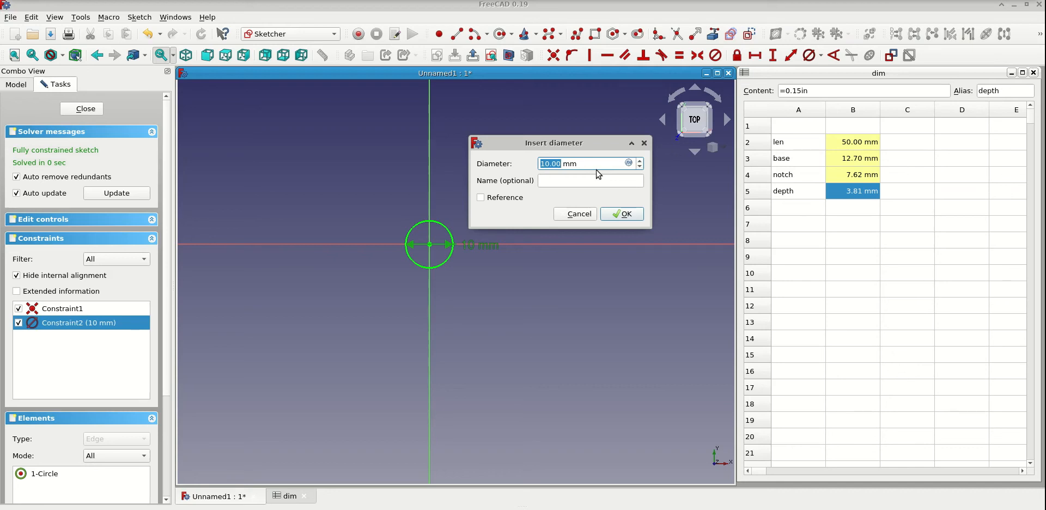
key("=")
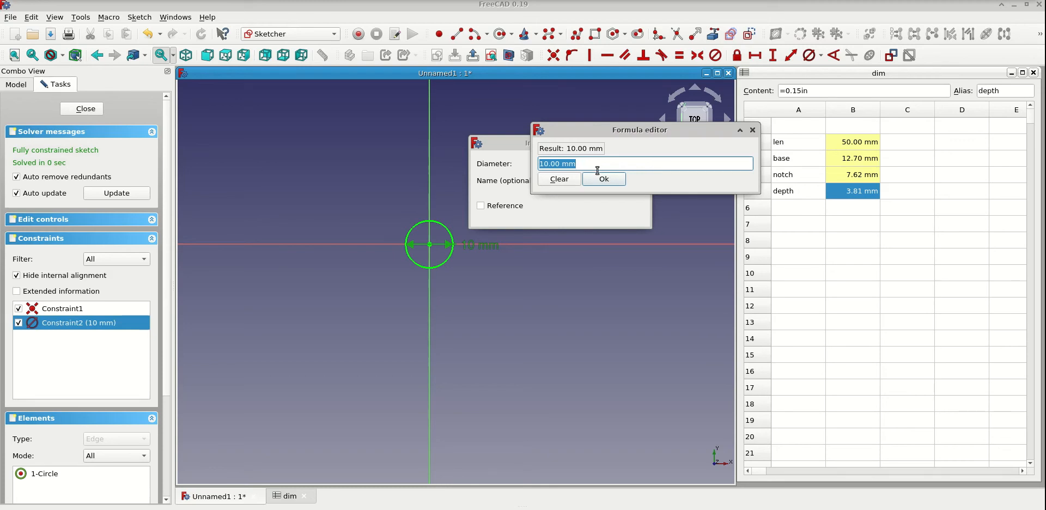
type("di")
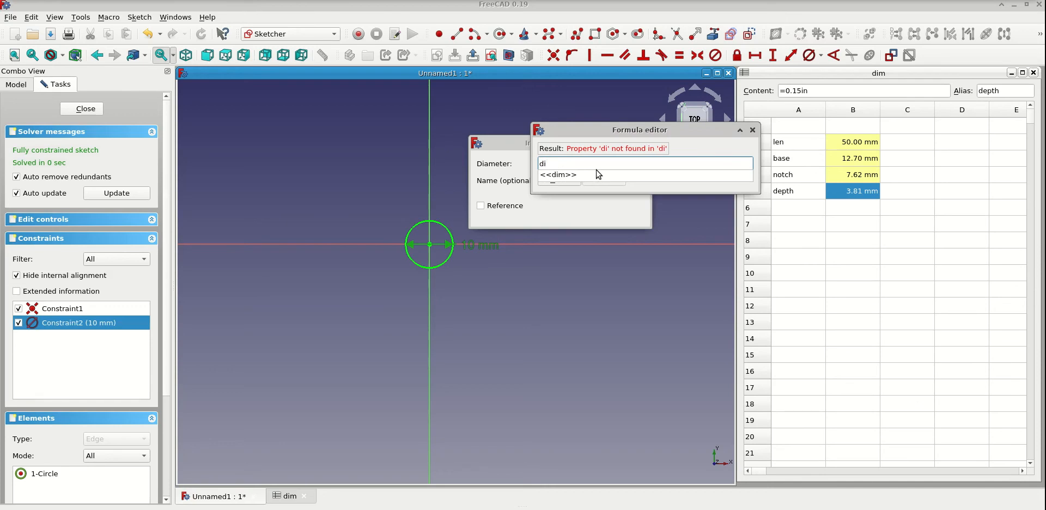
left_click(567, 175)
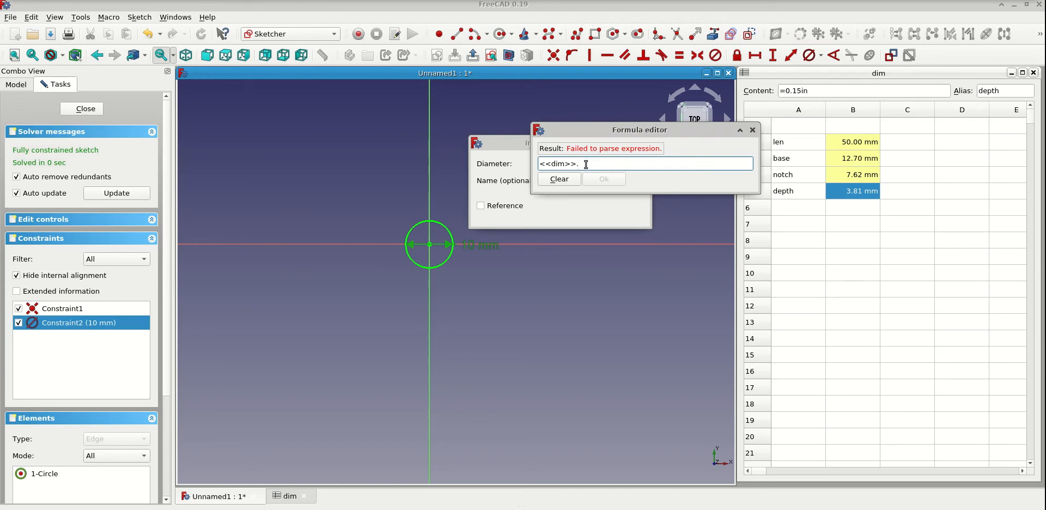
type("bas")
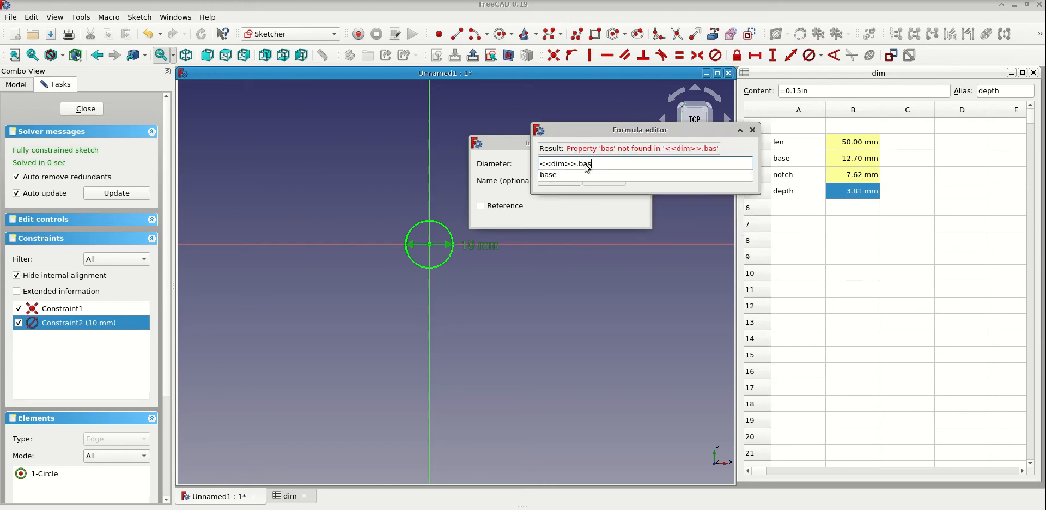
left_click(563, 177)
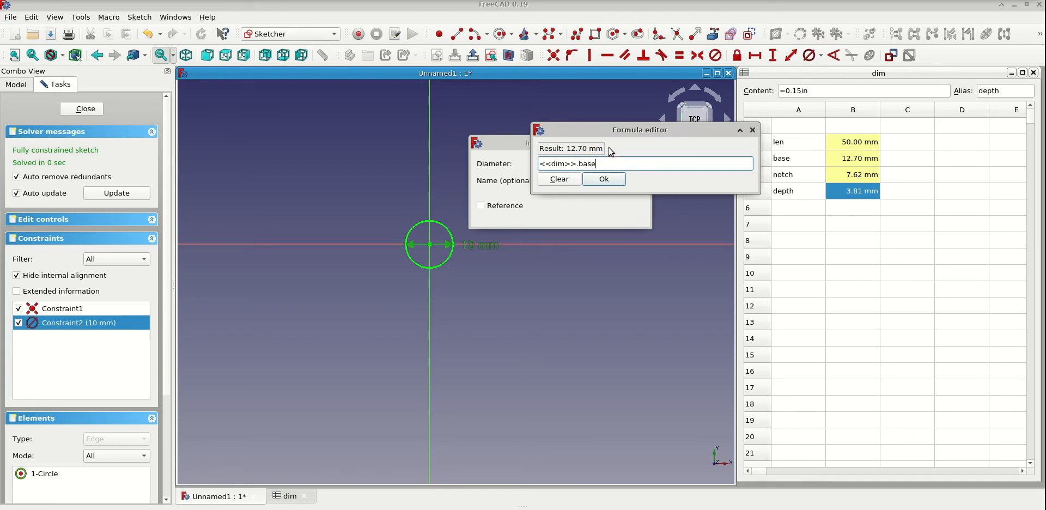
left_click(604, 181)
left_click(630, 213)
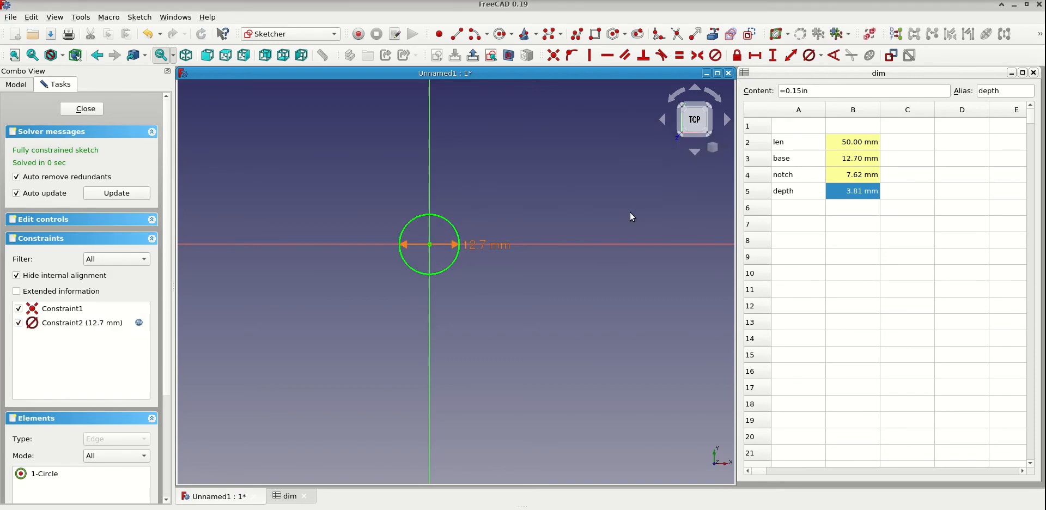
left_click_drag(475, 245, 479, 216)
left_click(86, 109)
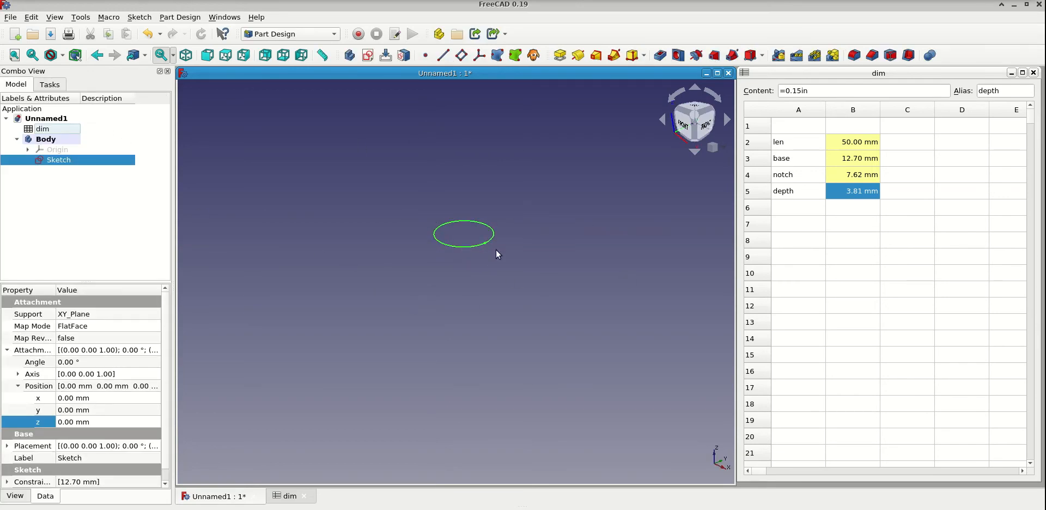
- Set the base value in the dim spreadsheet to =30mm
left_click(872, 160)
left_click(842, 92)
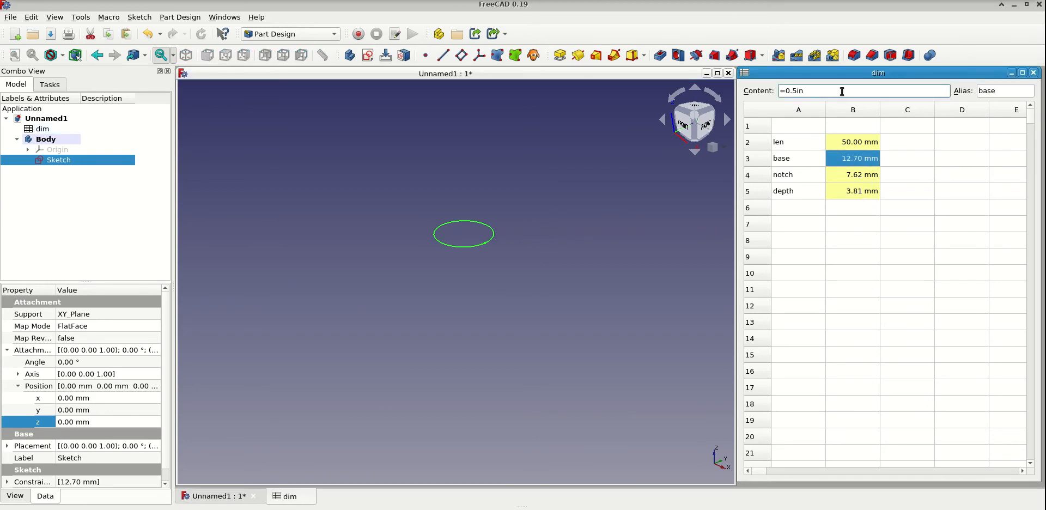
key("ctrl+a")
key("BackSpace")
type("30.00 mm")
key("Return")
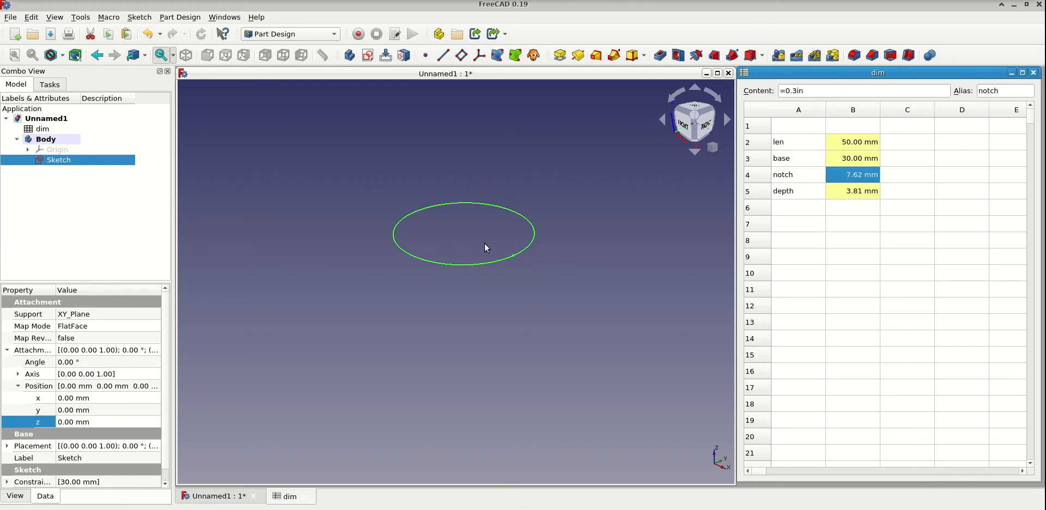
double_click(831, 91)
type("5in")
left_click(831, 91)
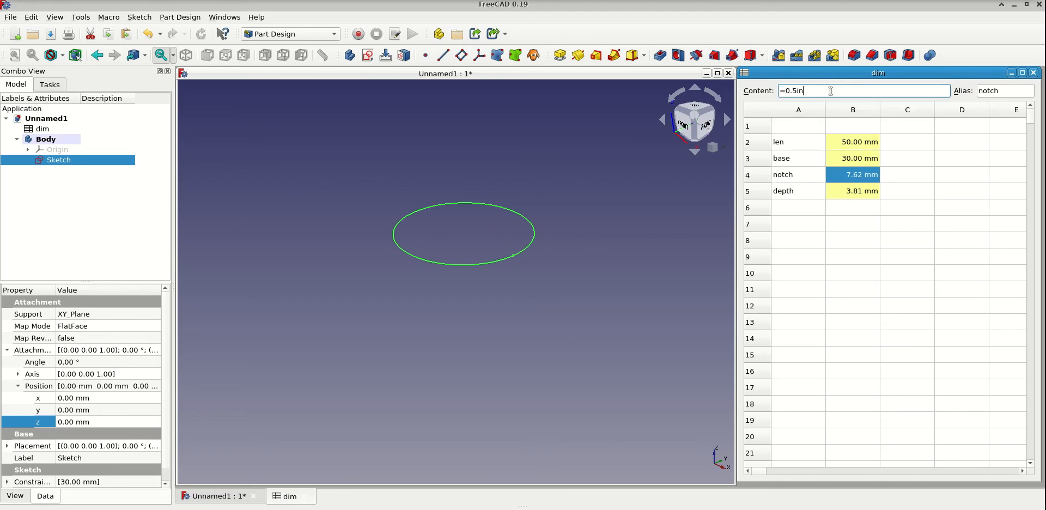
key("Return")
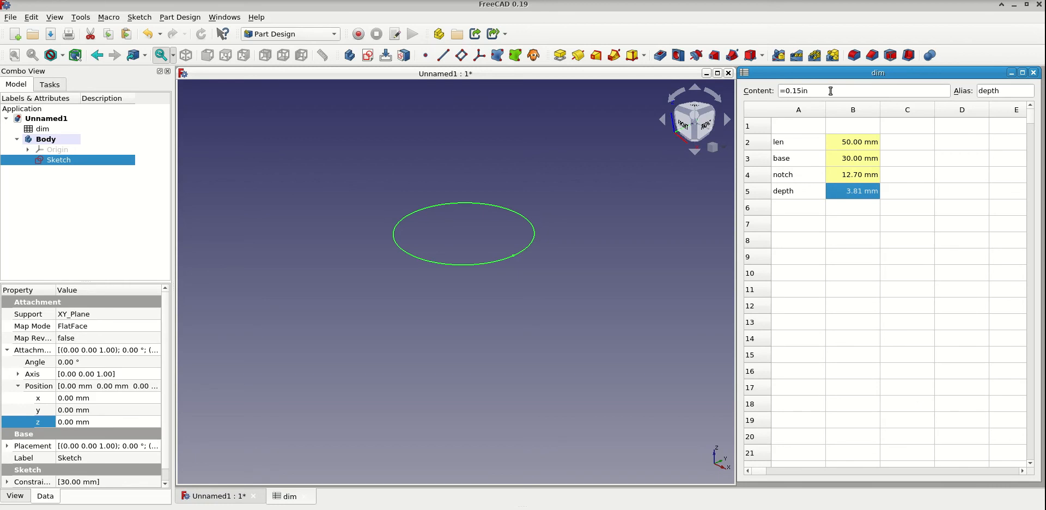
key("ctrl+z")
- Set the base value in the dim spreadsheet to =0.5in
left_click(865, 161)
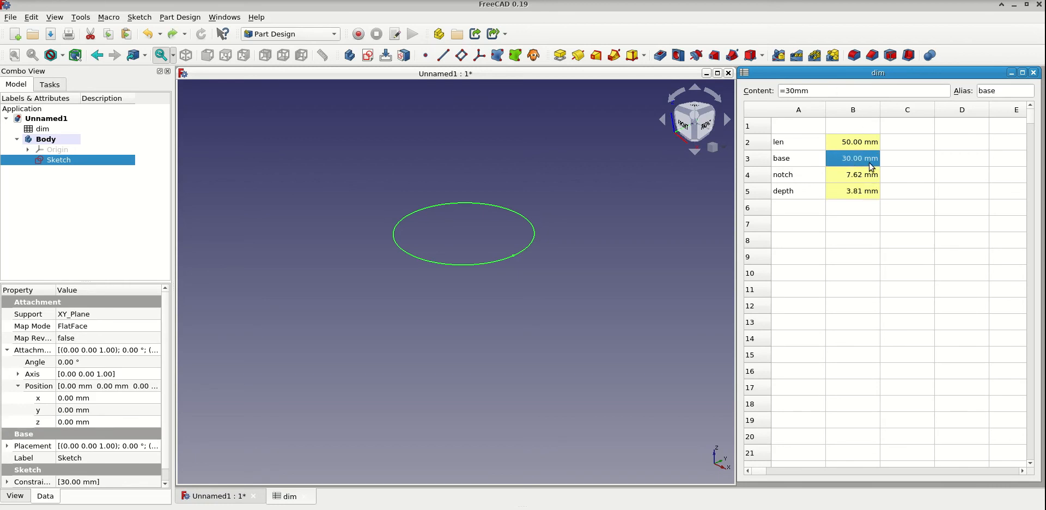
double_click(816, 91)
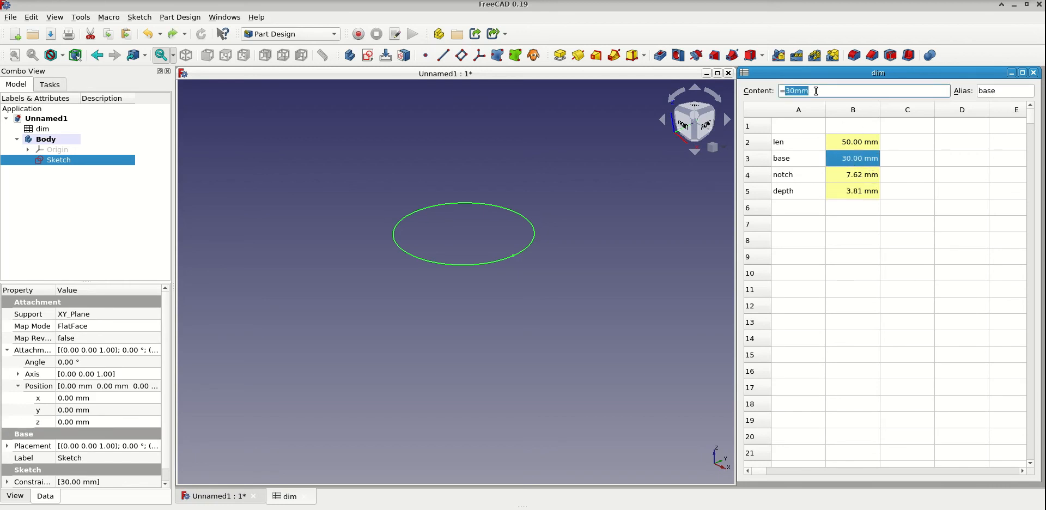
type("=0.5in")
key("BackSpace")
key("Return")
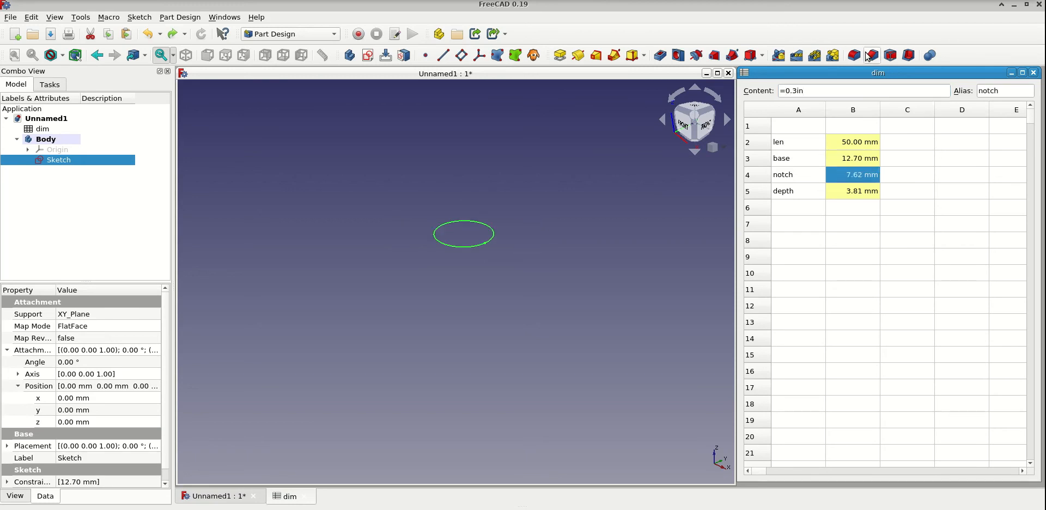
- Pad the circle sketch with its length driven by the expression <<dim>>.len
left_click(519, 316)
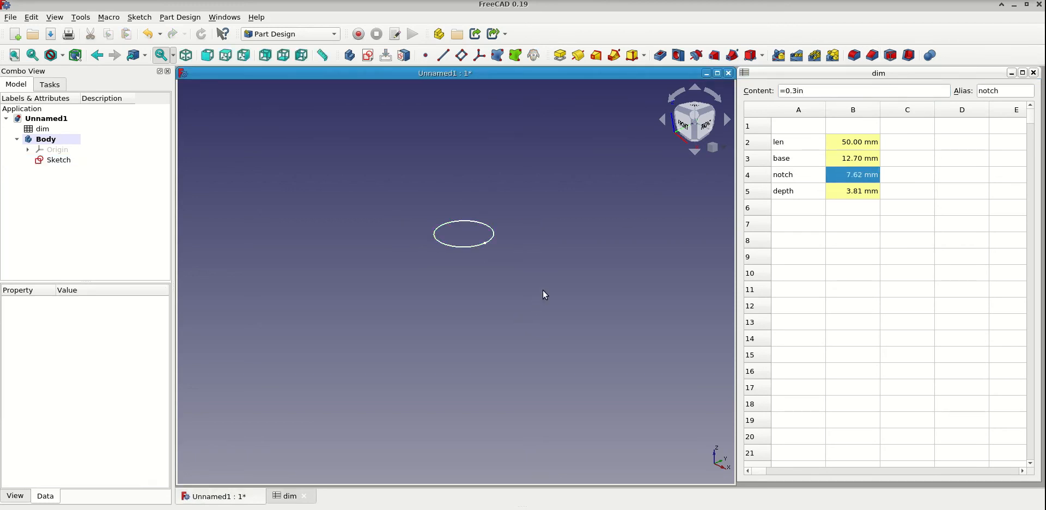
left_click(493, 237)
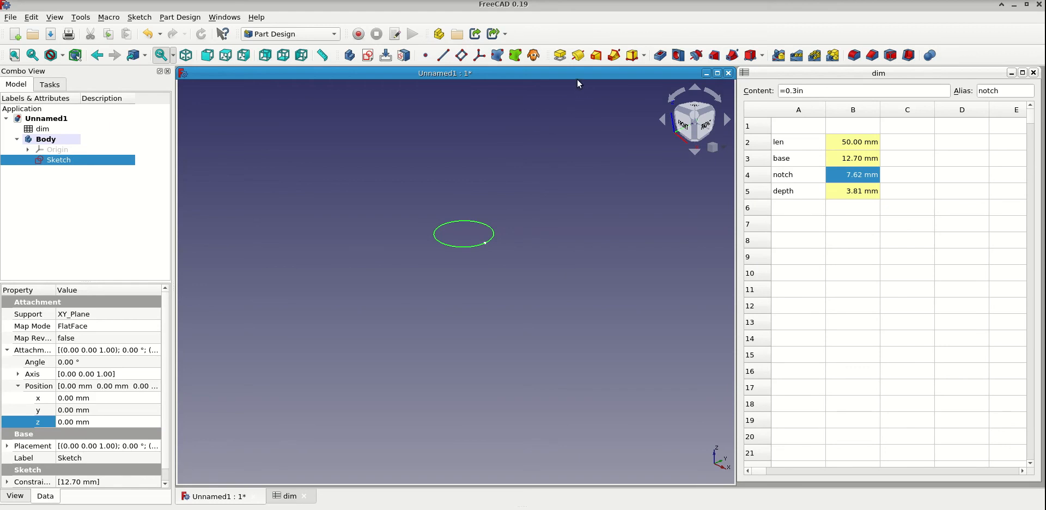
left_click(562, 56)
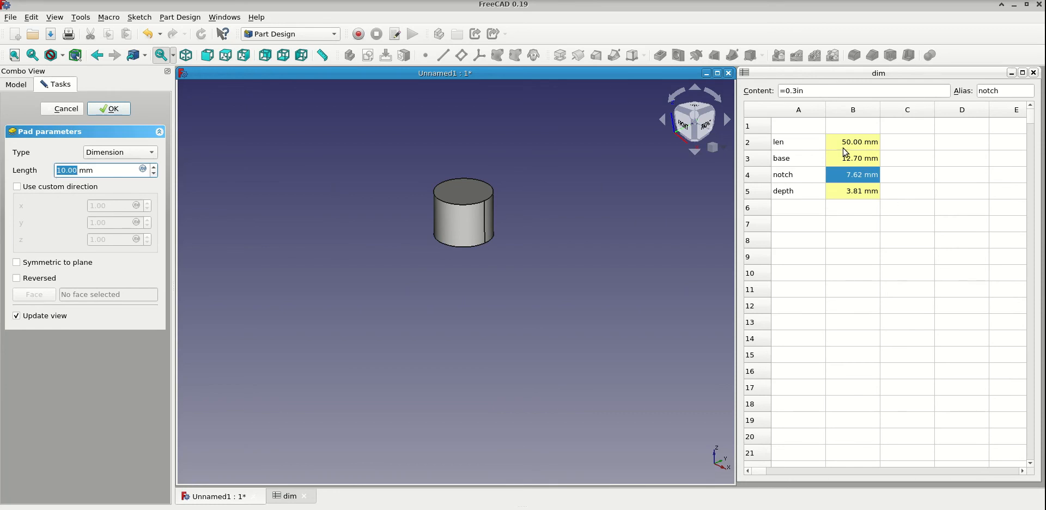
left_click(143, 170)
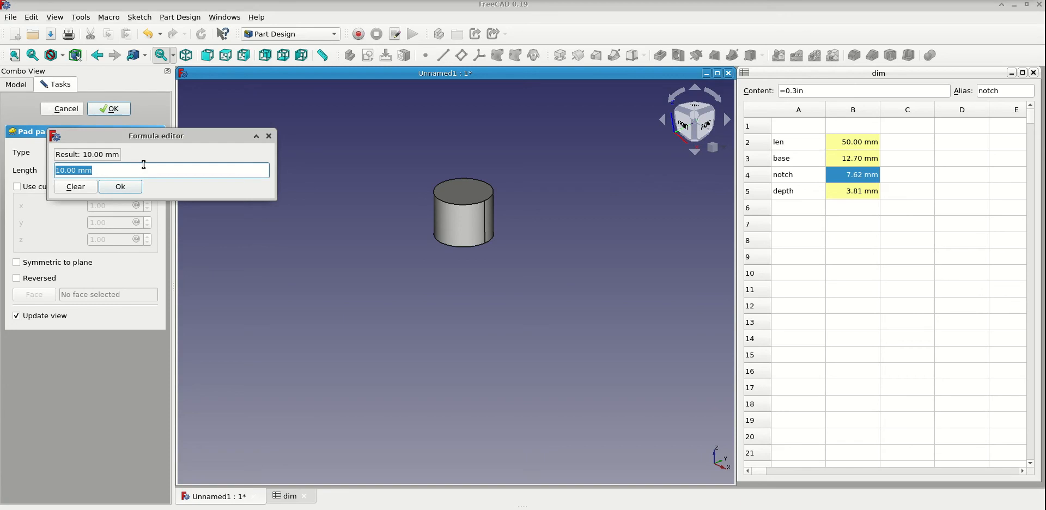
type("dim")
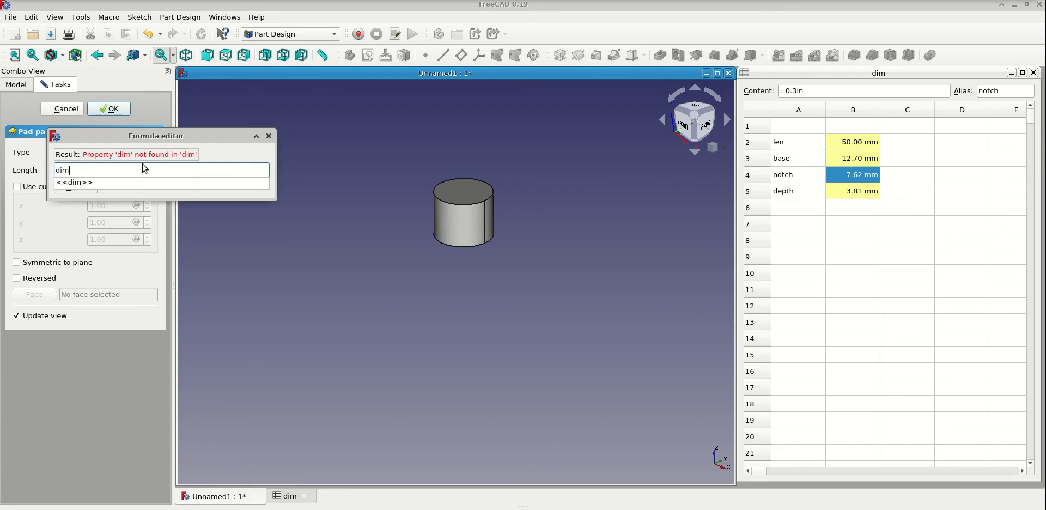
left_click(101, 182)
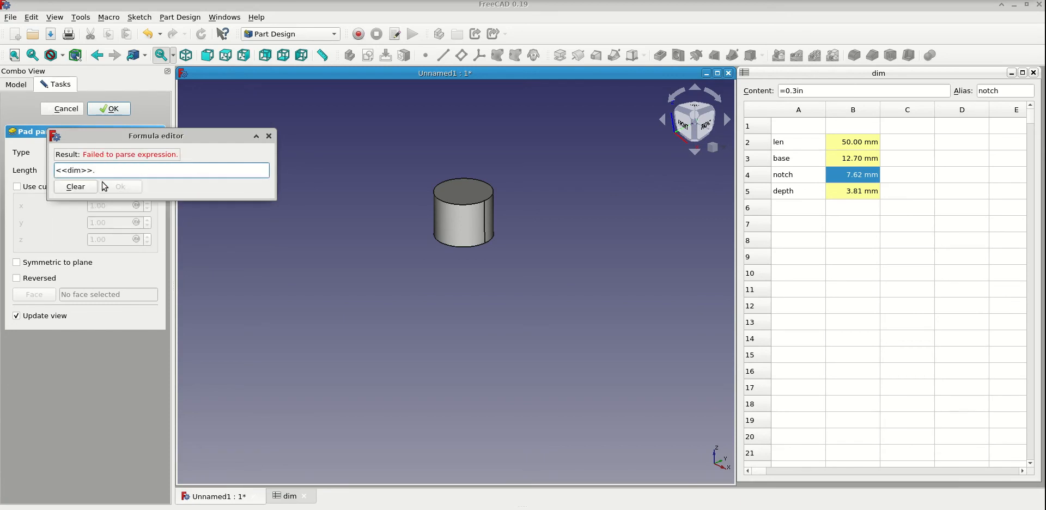
type("le")
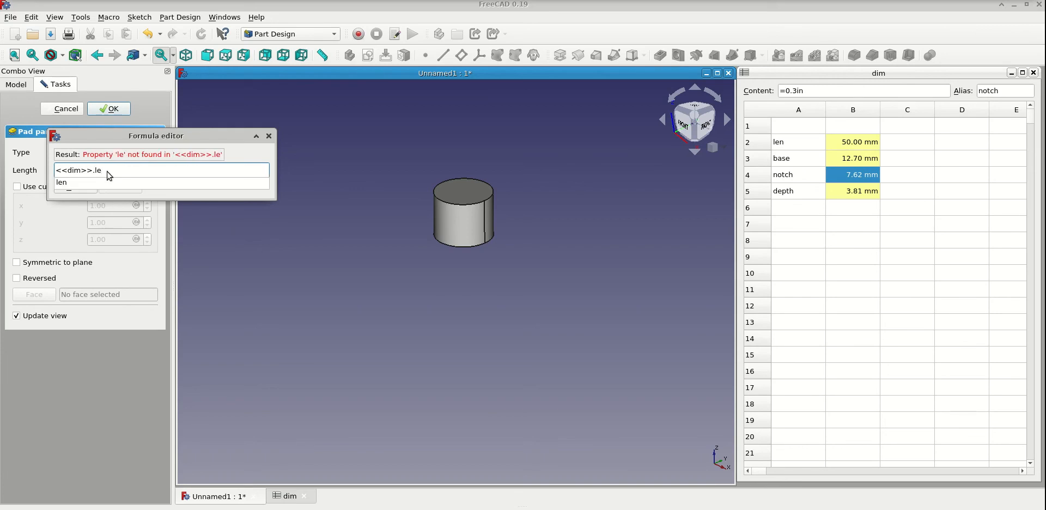
left_click(94, 183)
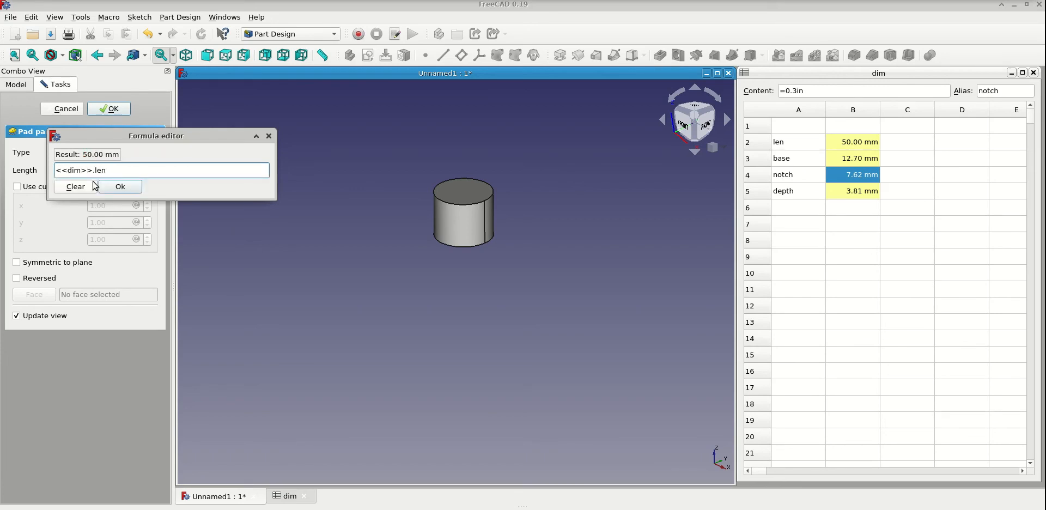
left_click(130, 191)
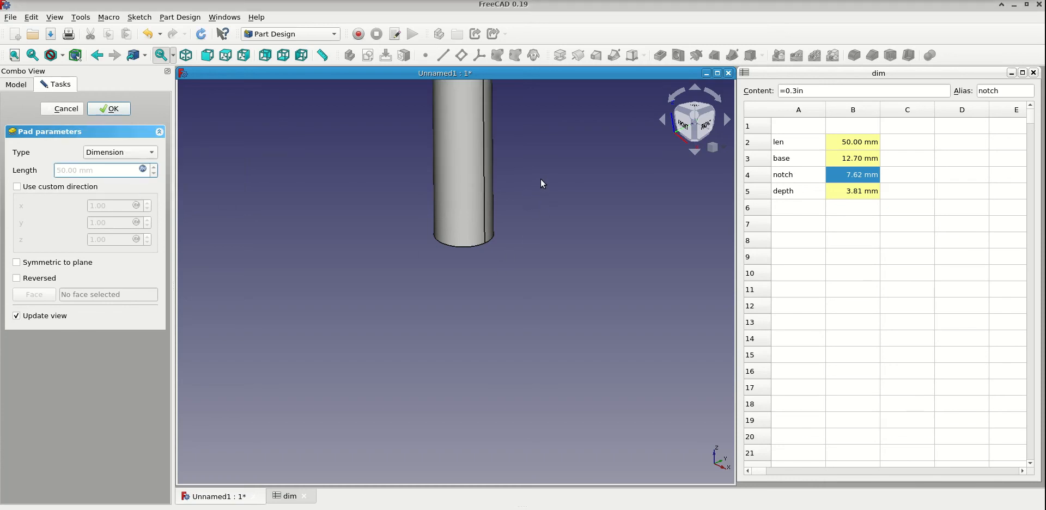
middle_click_drag(544, 185, 533, 329)
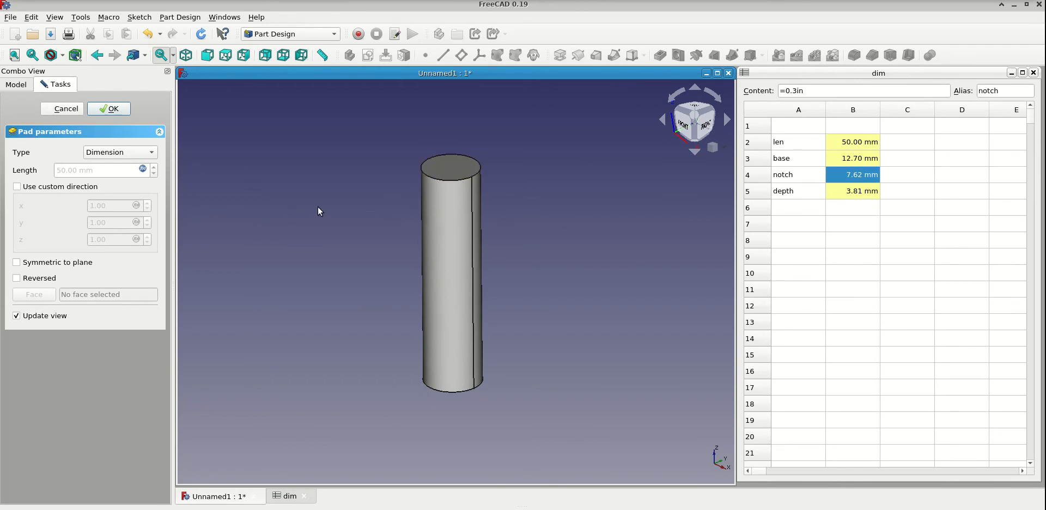
left_click(119, 111)
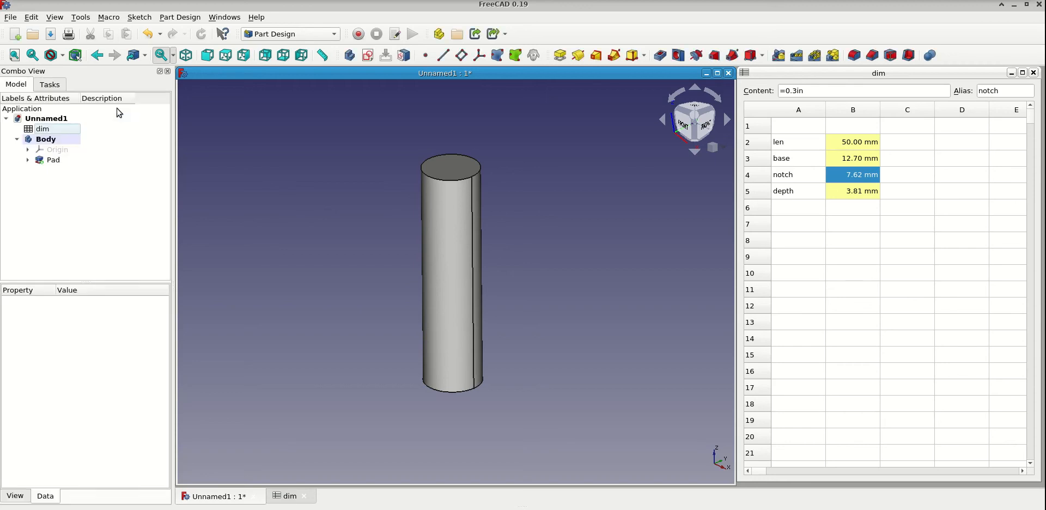
- Hide the pad to view its underlying sketch alone, and restore the pad with the sketch hidden
left_click(47, 140)
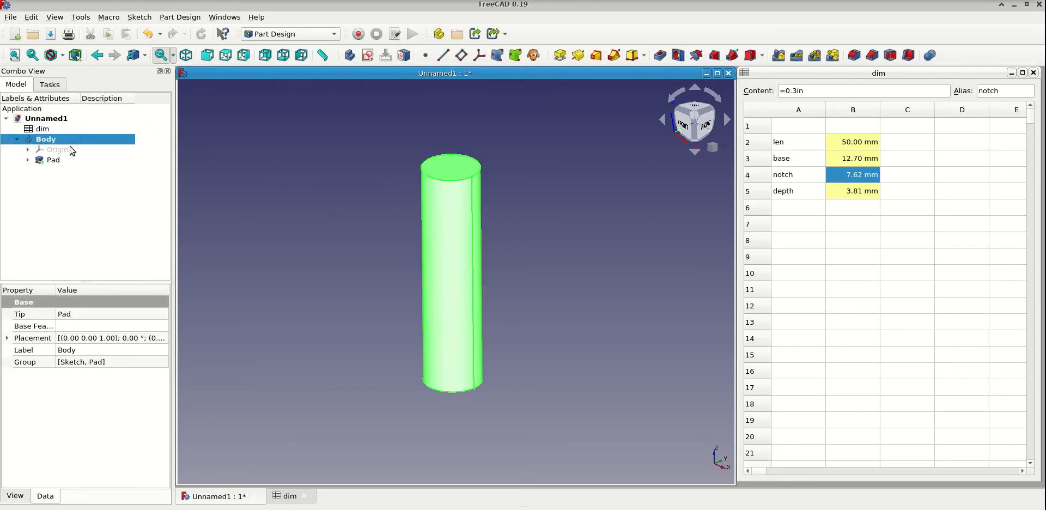
left_click(27, 160)
left_click(77, 173)
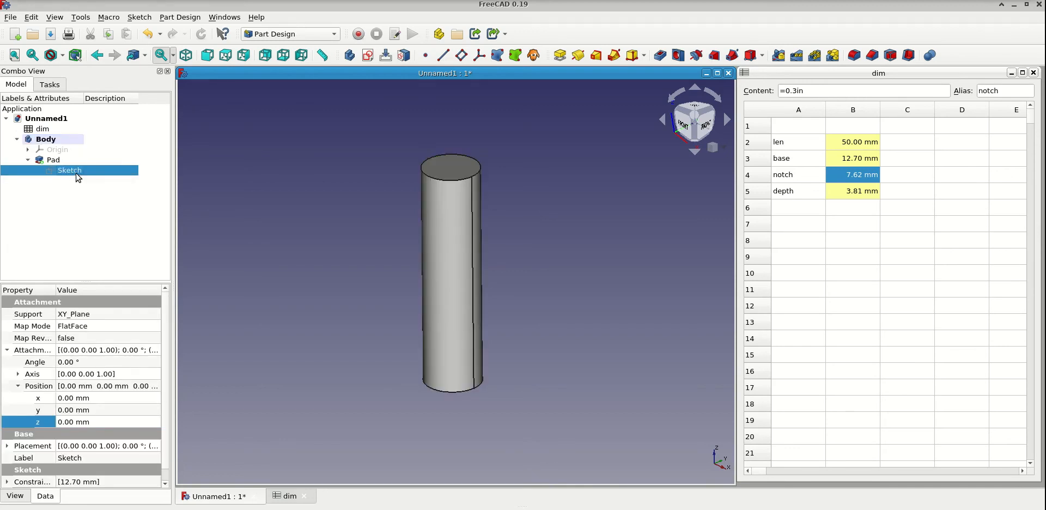
left_click(54, 160)
key("space")
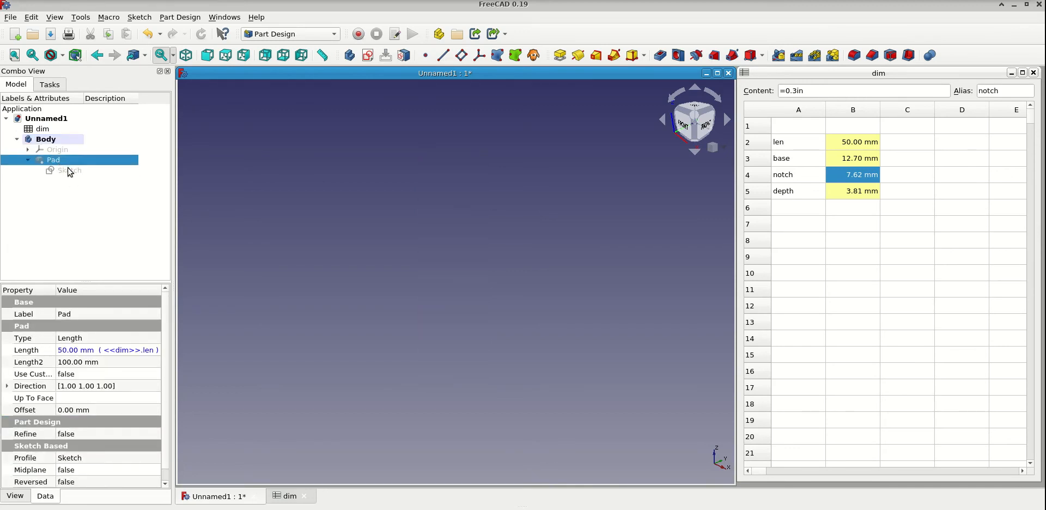
left_click(68, 174)
key("space")
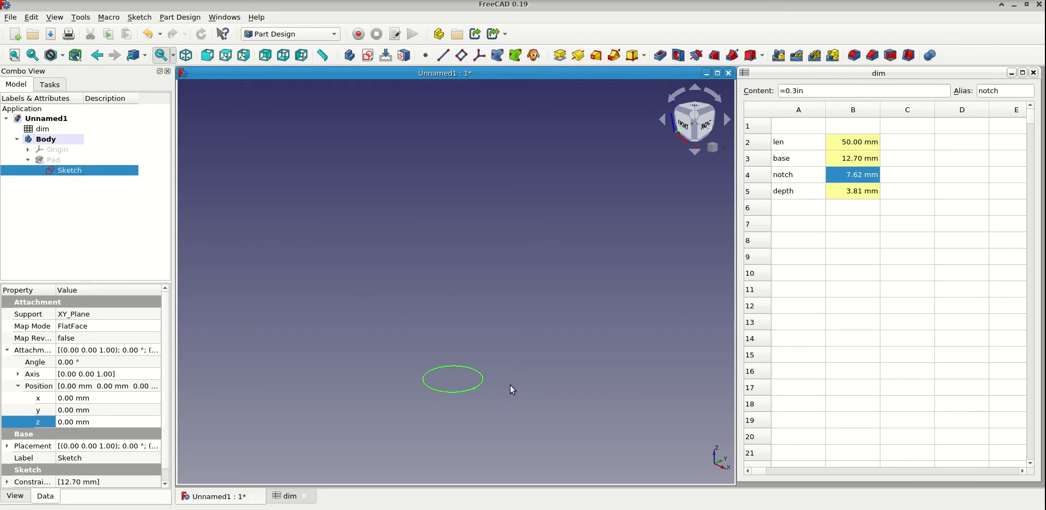
key("space")
left_click(54, 161)
key("space")
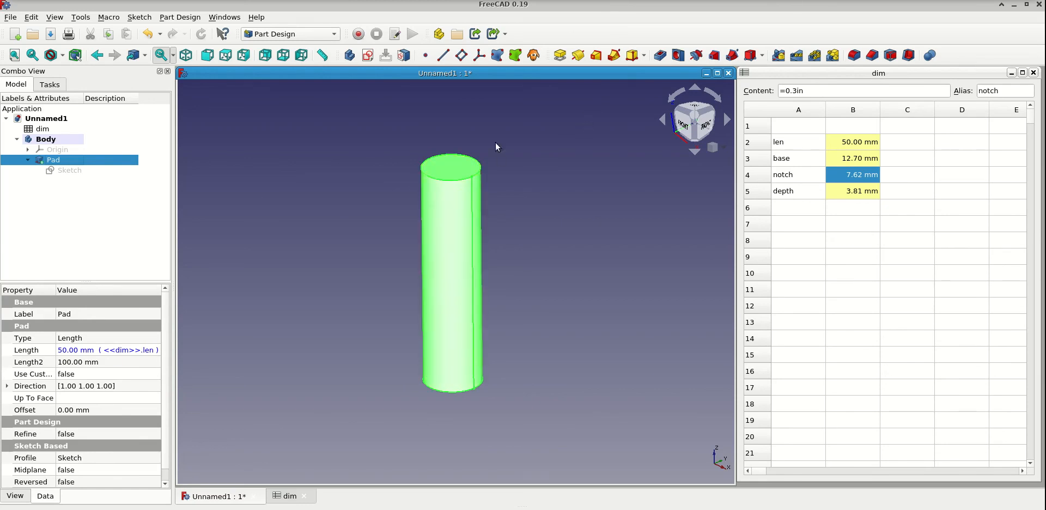
left_click(28, 160)
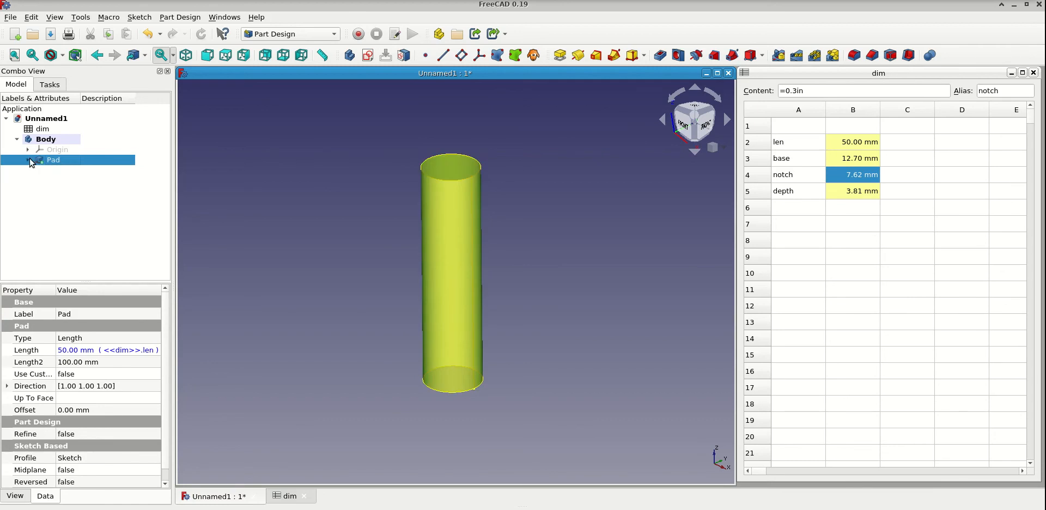
- Create a new sketch on the XY_Plane of the Body
left_click(48, 140)
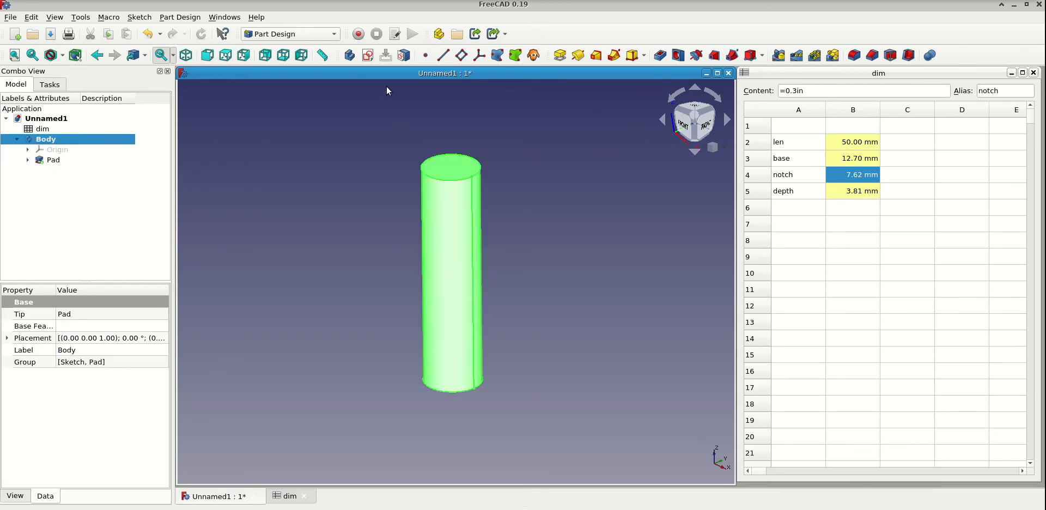
left_click(369, 56)
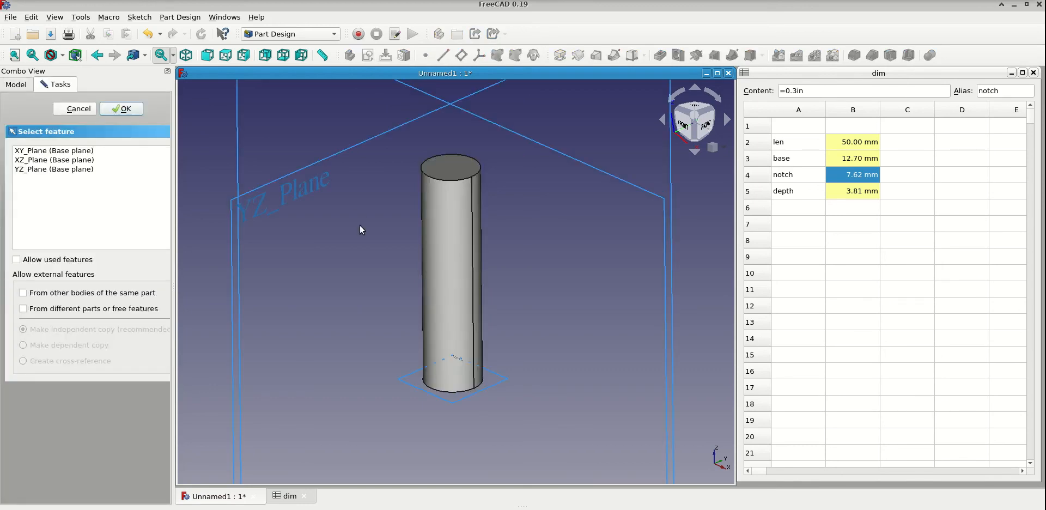
left_click(30, 153)
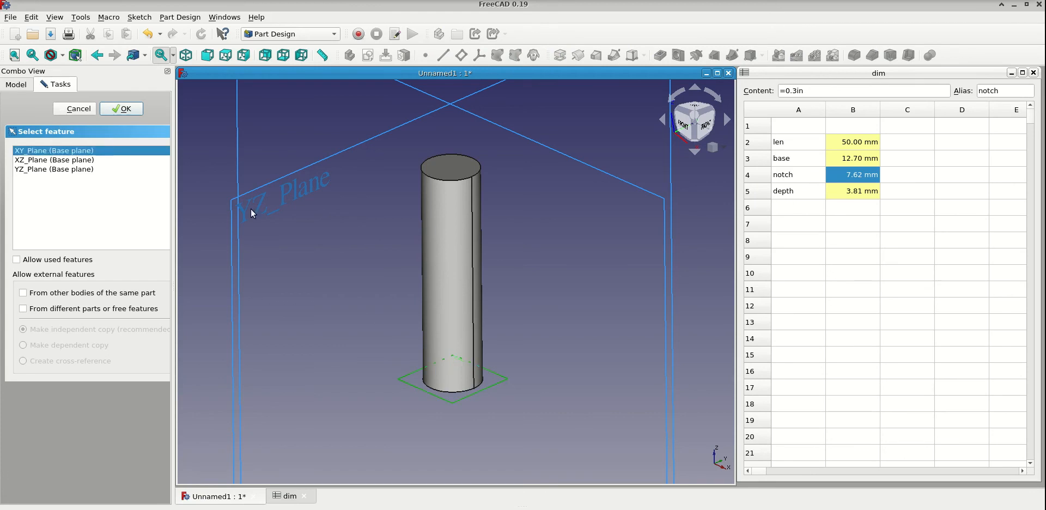
left_click(135, 110)
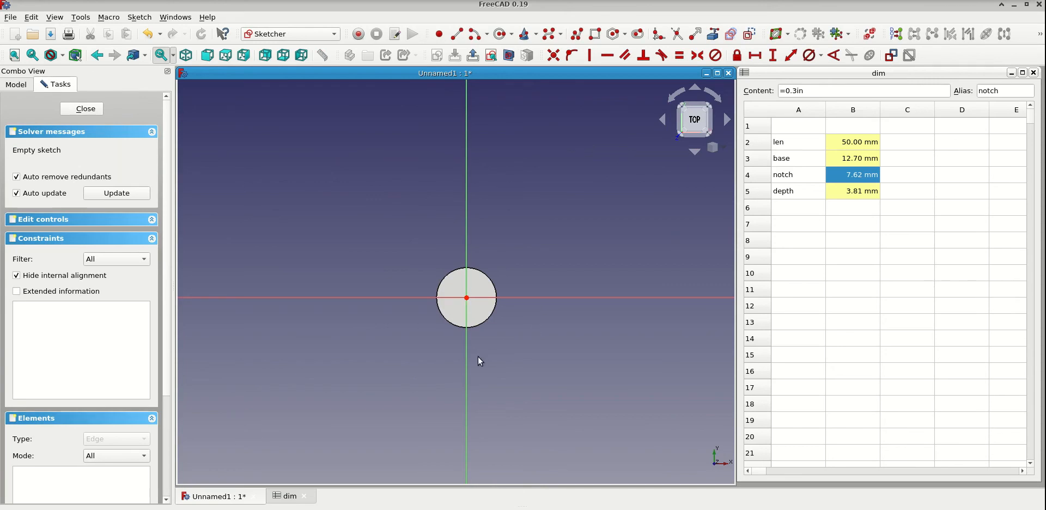
- Sketch a polyline below the circular face: a vertical line, a tangent half-circle arc of about 3.6 mm radius, and a second vertical line about 7.2 mm long
scroll(477, 350, "up", 5)
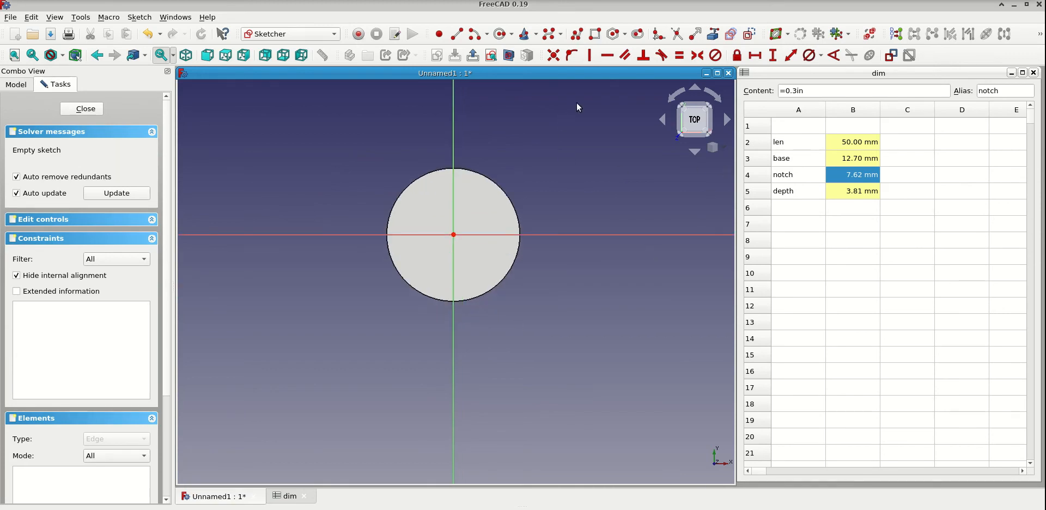
left_click(577, 35)
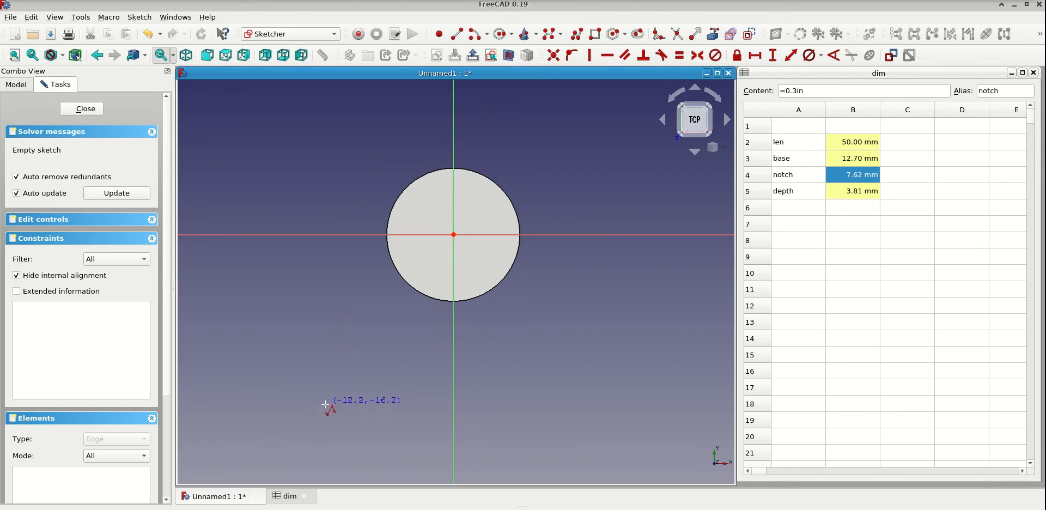
left_click(333, 411)
left_click(332, 337)
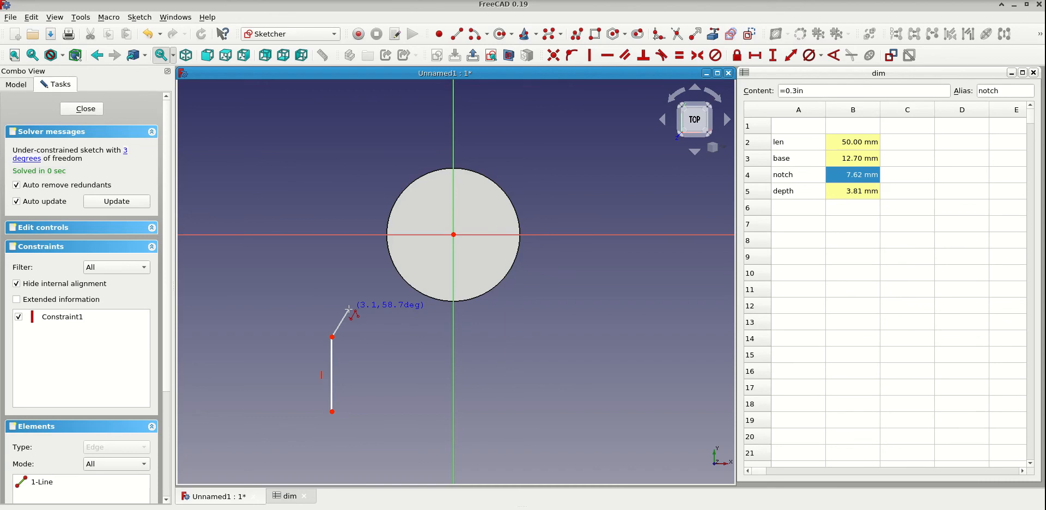
key("m")
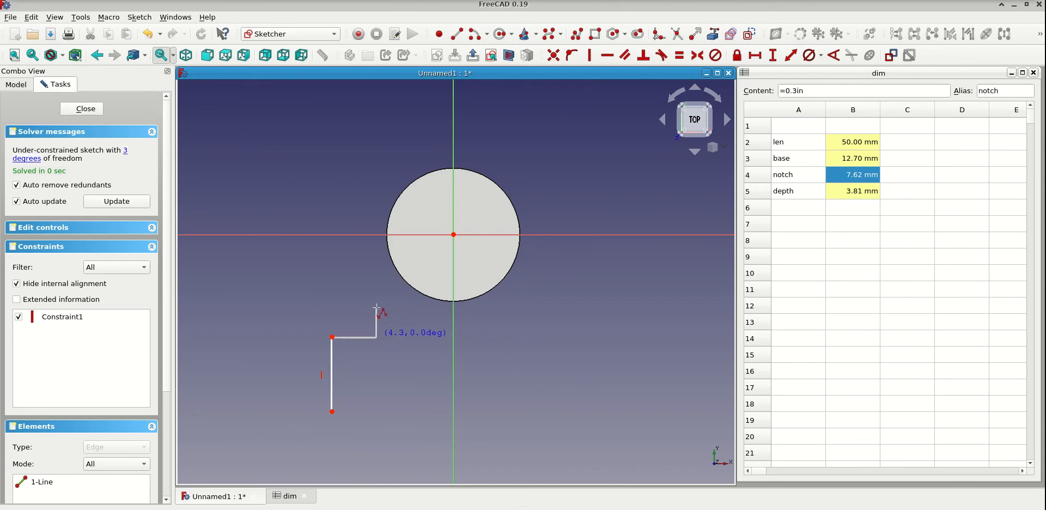
key("m")
key("m")
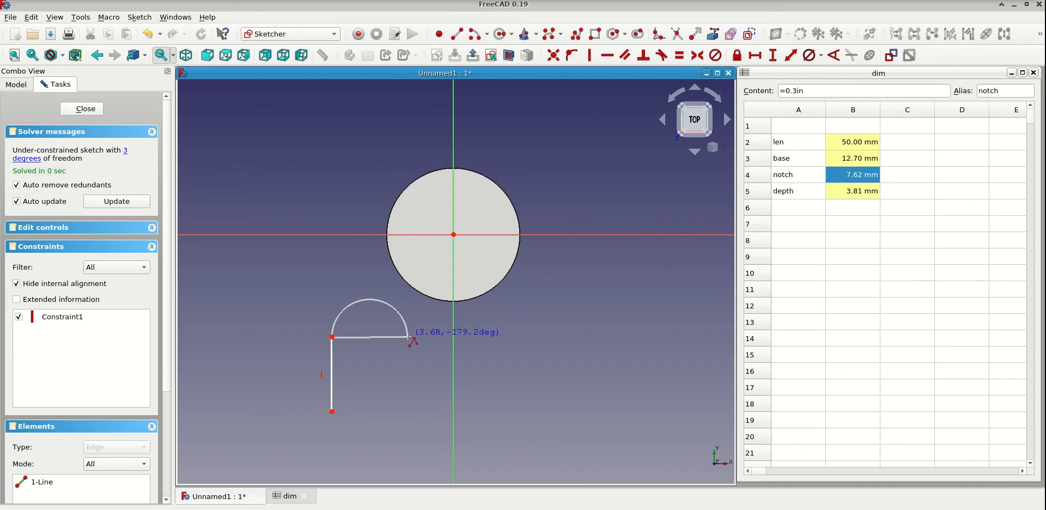
left_click(409, 337)
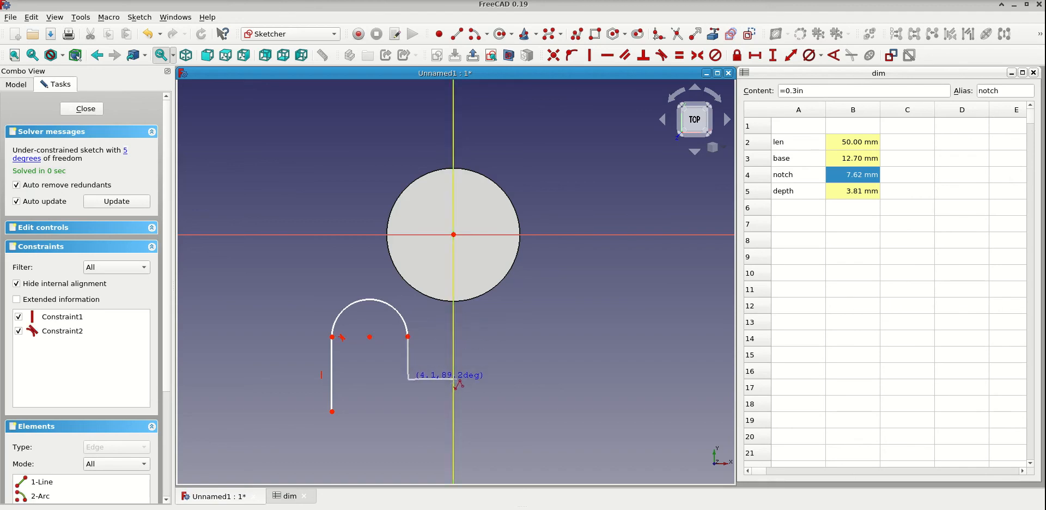
key("m")
key("m")
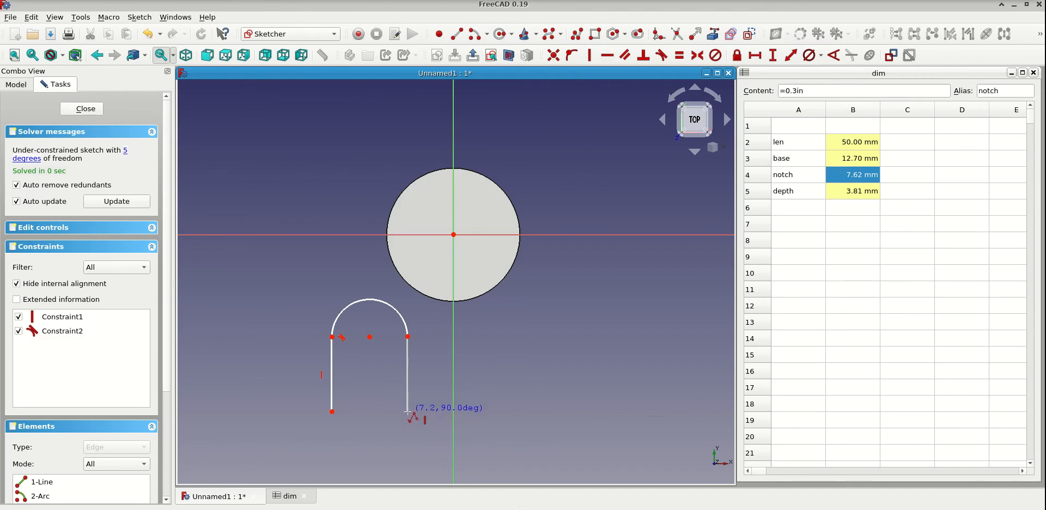
left_click(407, 411)
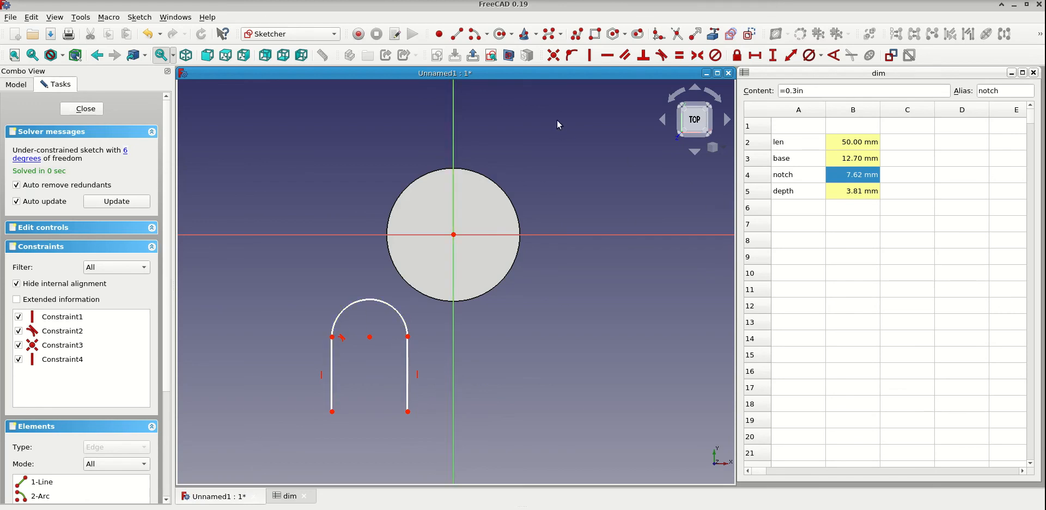
- Close the open lower end of the profile with a centre-point arc of about 6 mm radius joining both vertical lines
left_click(476, 37)
left_click(370, 361)
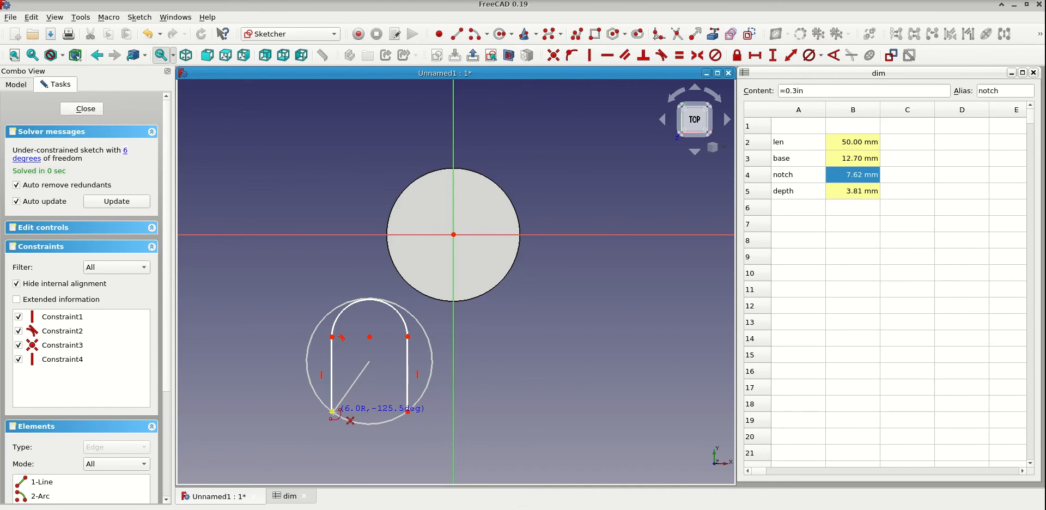
left_click(331, 412)
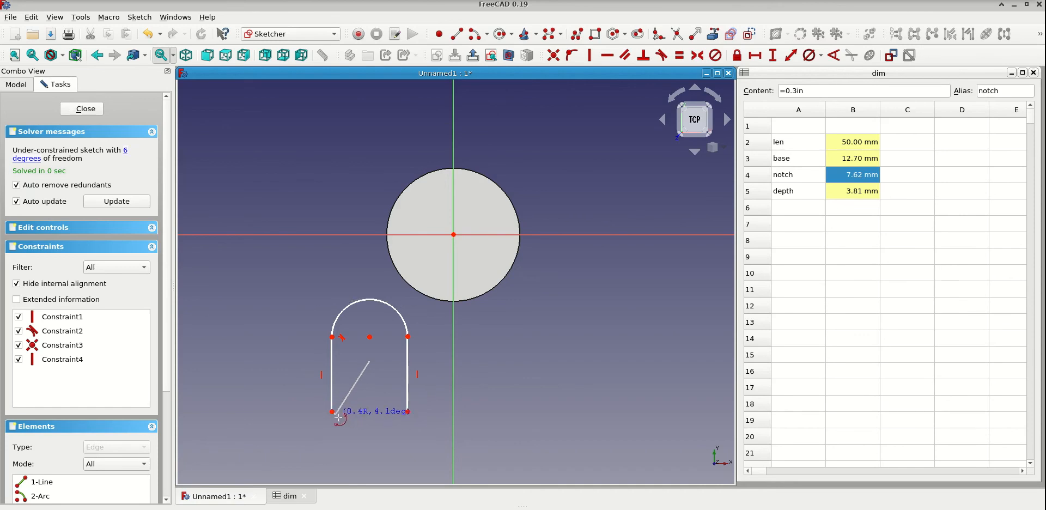
left_click(408, 411)
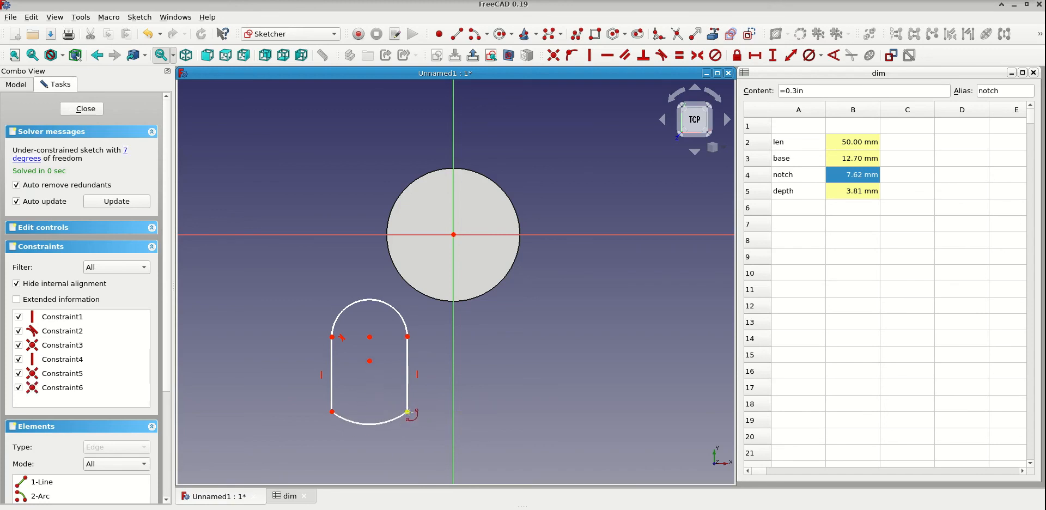
right_click(456, 419)
- Constrain the two endpoints of the upper arc to be horizontally aligned, and test the profile's freedom of movement
mouse_move(407, 374)
left_mouse_down()
mouse_move(436, 372)
mouse_move(393, 375)
left_mouse_up()
left_click_drag(367, 419, 363, 434)
left_click_drag(362, 357, 325, 358)
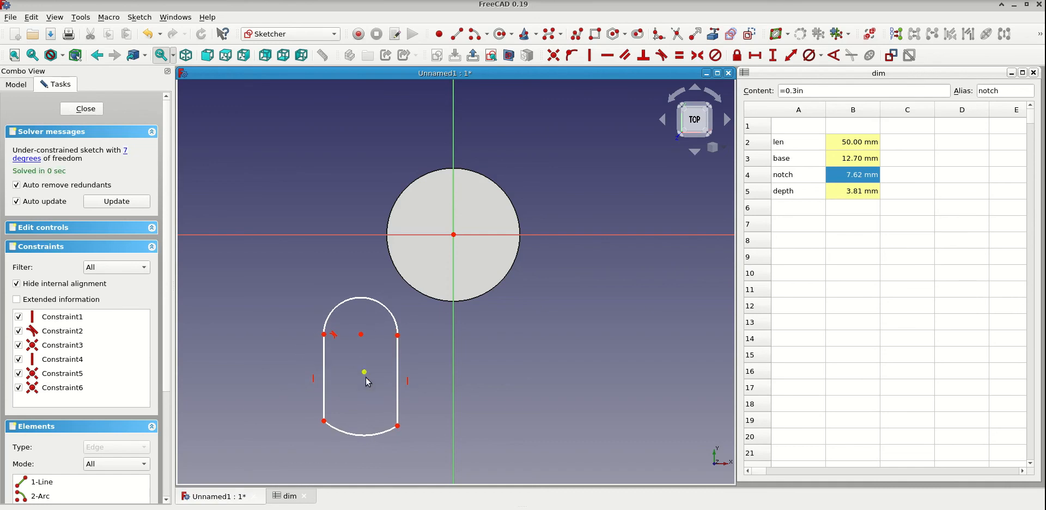
left_click(325, 335)
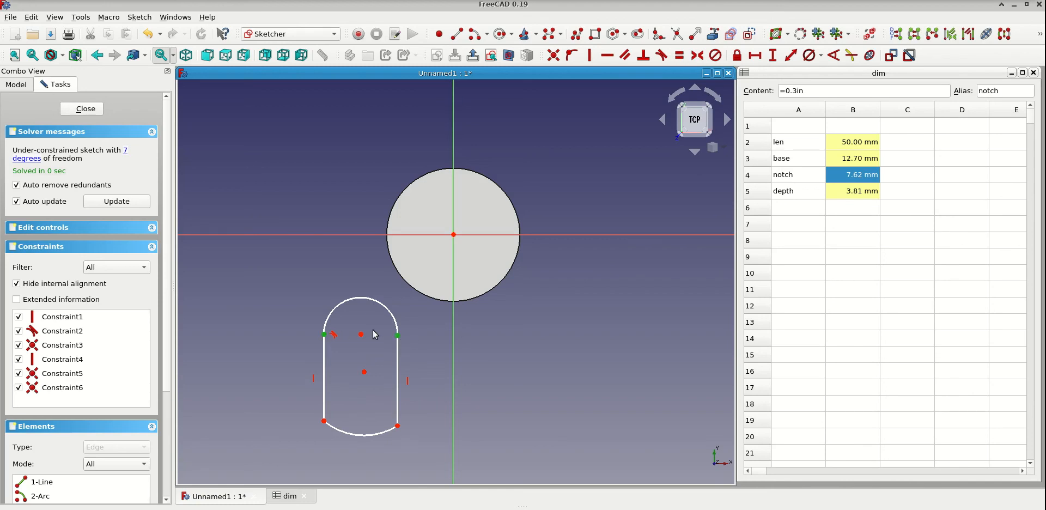
left_click(607, 55)
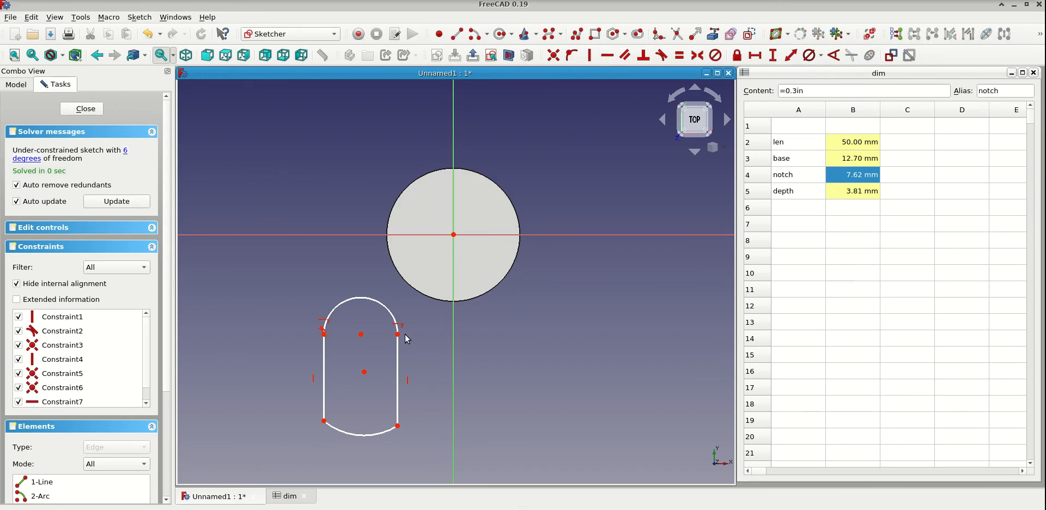
left_click_drag(398, 334, 402, 350)
mouse_move(323, 384)
left_mouse_down()
mouse_move(321, 395)
mouse_move(322, 362)
mouse_move(322, 414)
mouse_move(322, 363)
mouse_move(322, 393)
left_mouse_up()
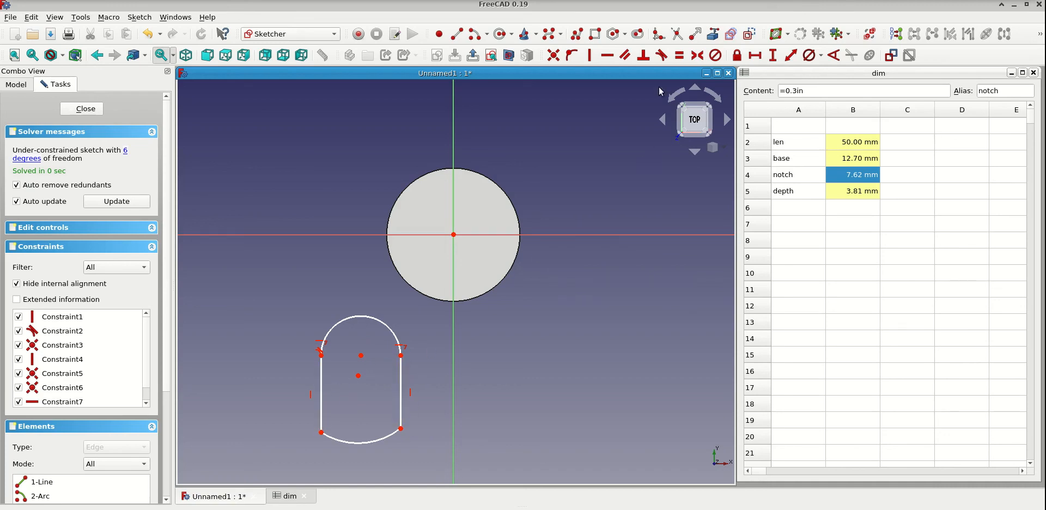
- Make the two vertical lines of the profile equal in length, and test how the shape moves
left_click(680, 55)
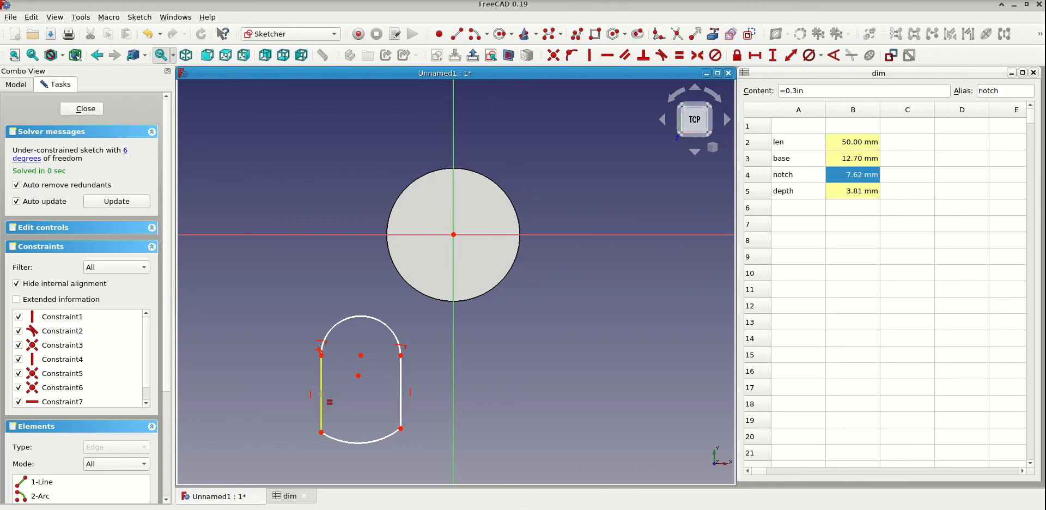
left_click(322, 394)
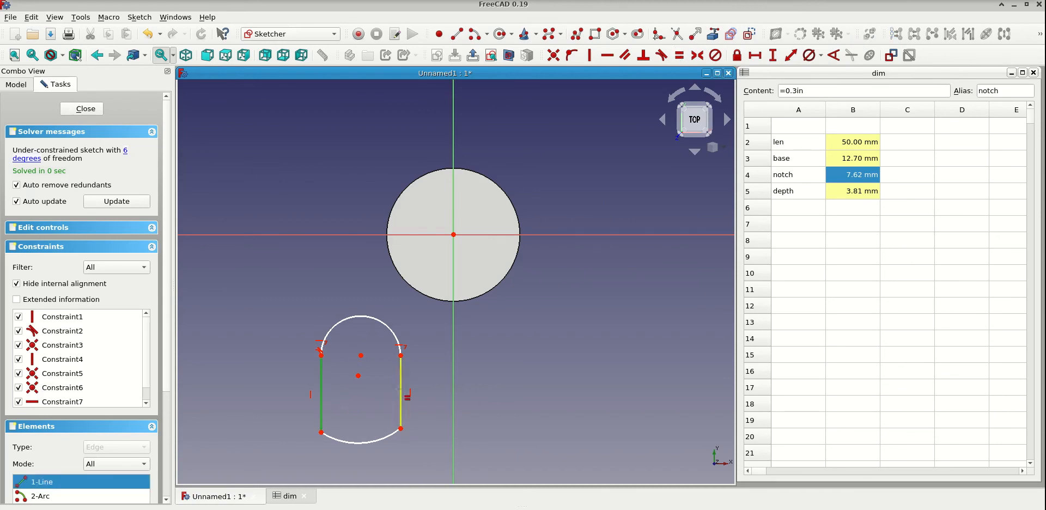
left_click(401, 389)
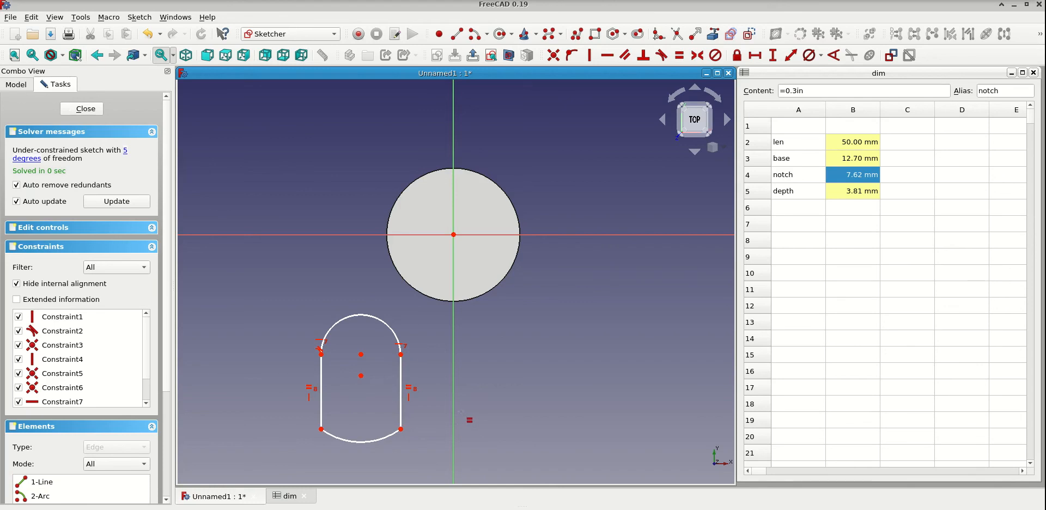
mouse_move(401, 429)
left_mouse_down()
mouse_move(402, 467)
mouse_move(401, 401)
mouse_move(401, 444)
mouse_move(404, 430)
left_mouse_up()
left_click_drag(366, 382, 364, 394)
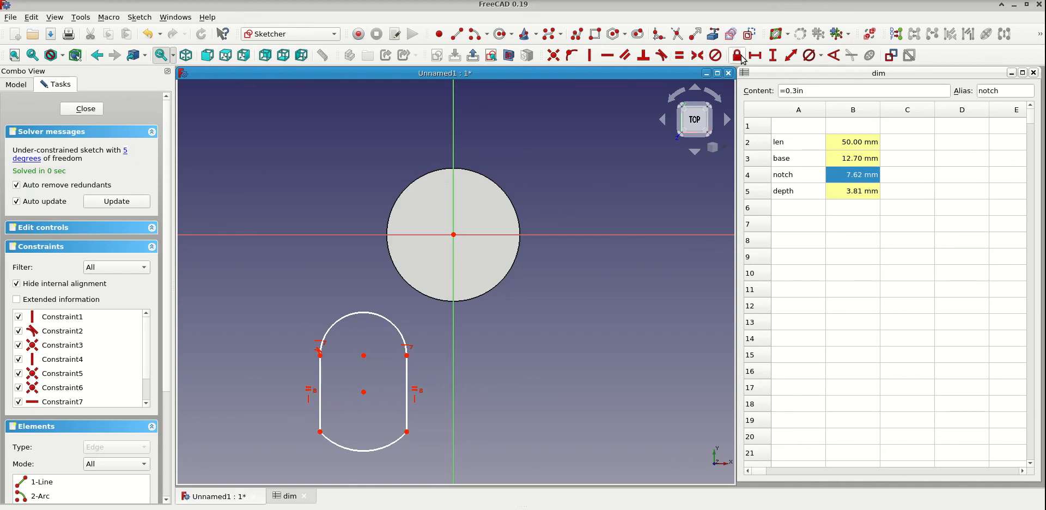
- Add a vertical distance constraint to one side line, driven by the notch value from the dim spreadsheet
left_click(773, 55)
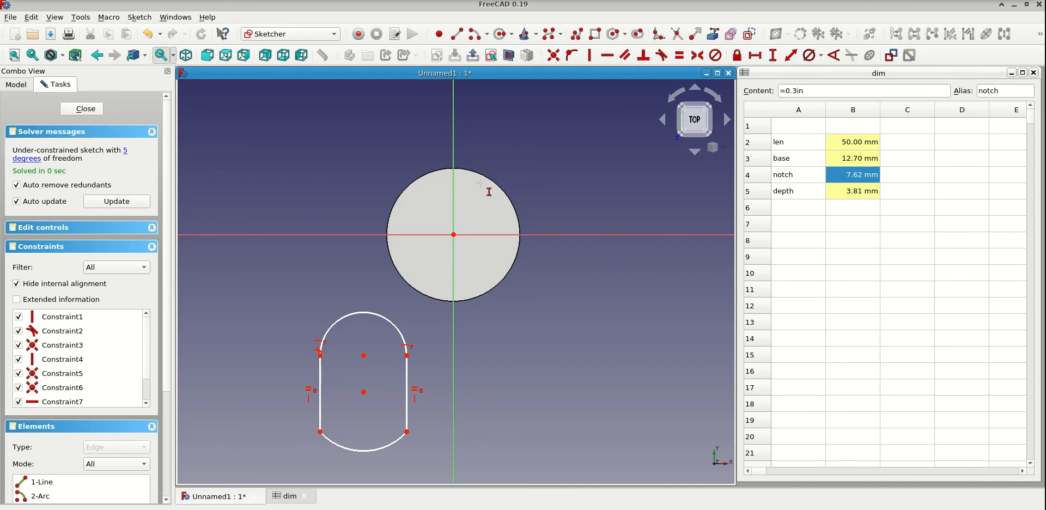
left_click(321, 390)
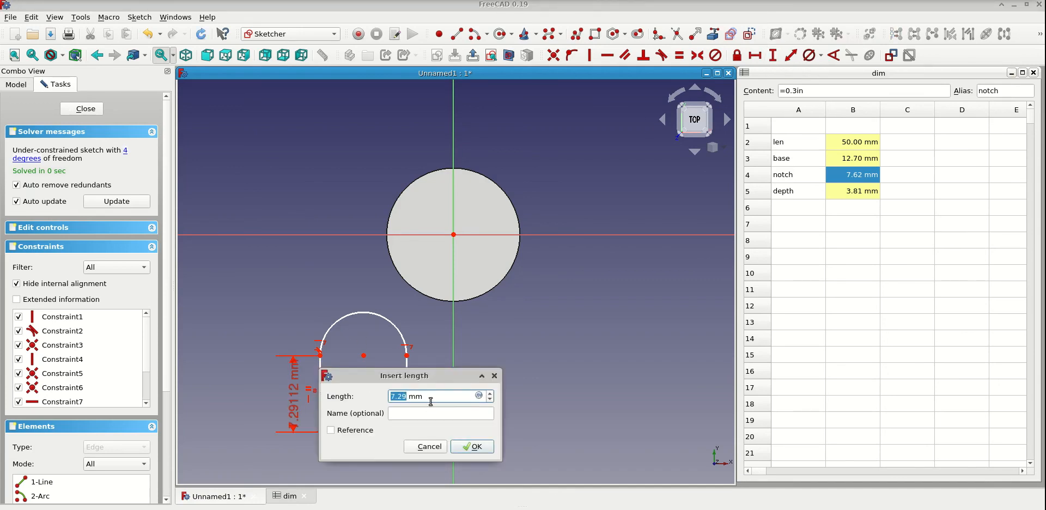
key("equal")
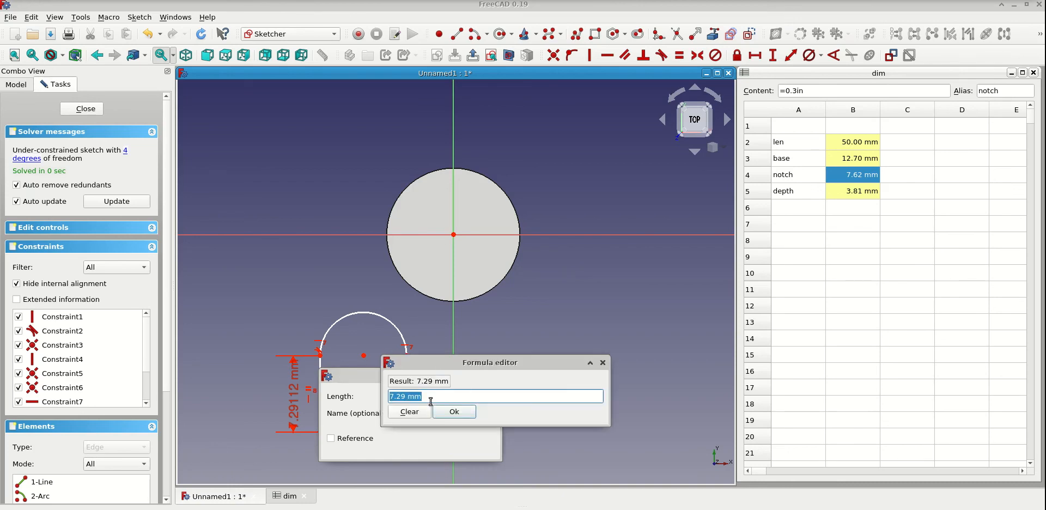
type("dim")
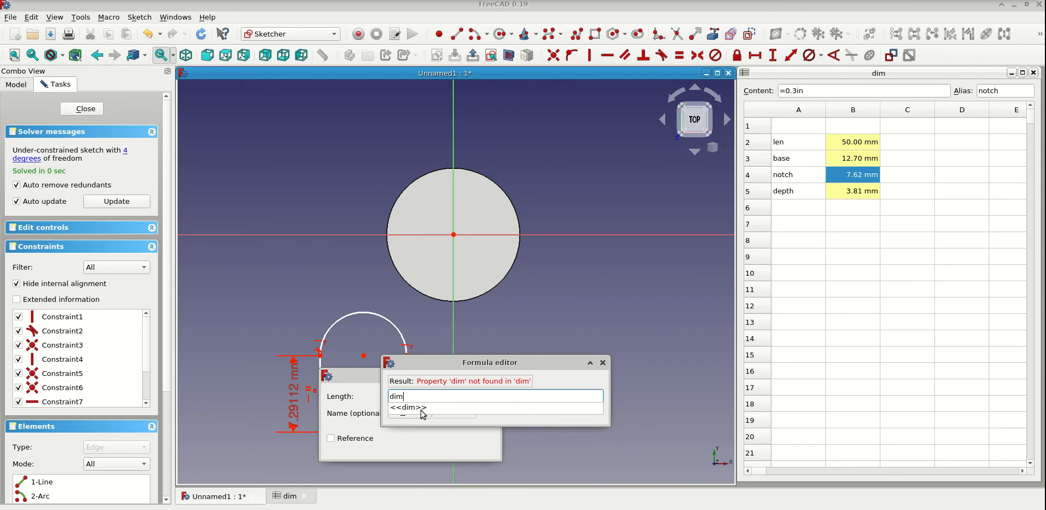
left_click(421, 409)
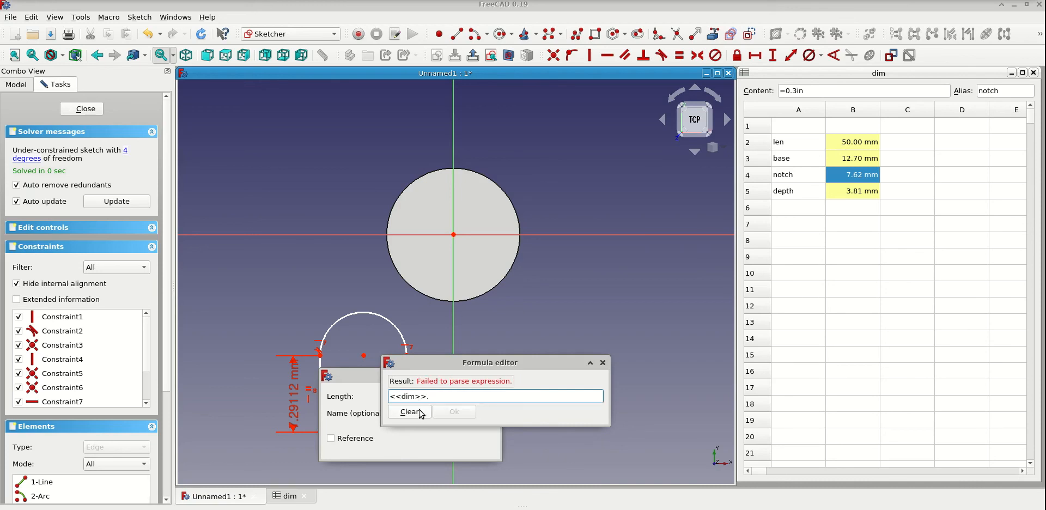
type("no")
left_click(418, 409)
left_click(471, 416)
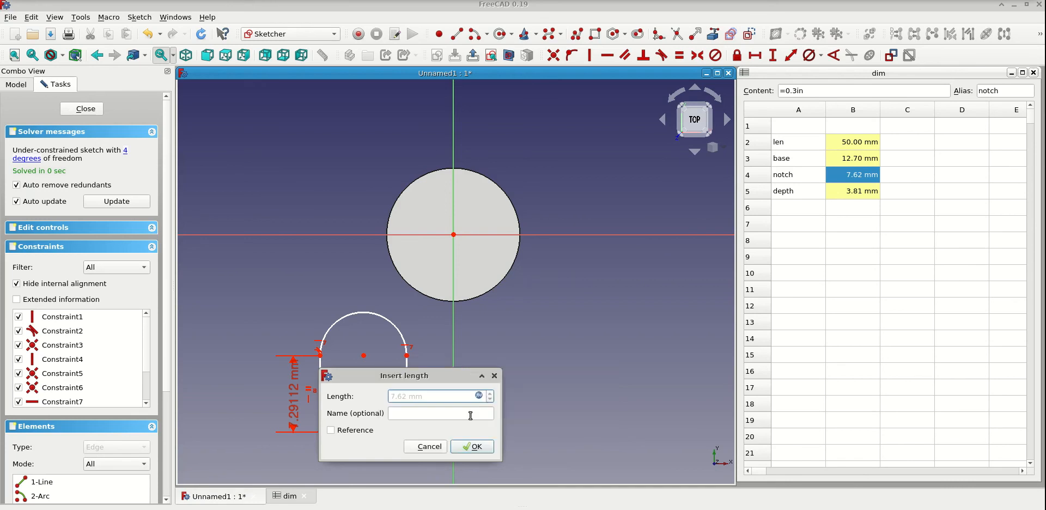
left_click(473, 446)
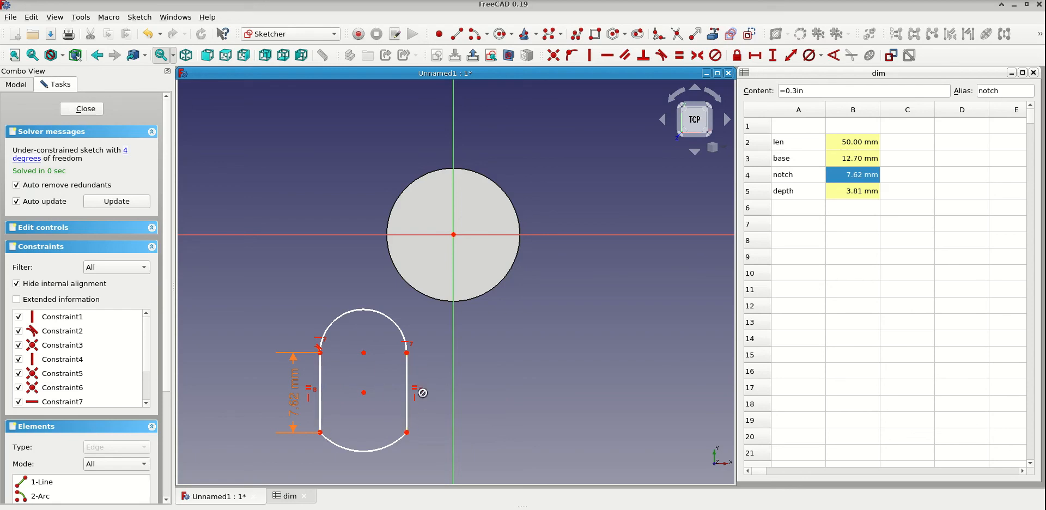
- Add a diameter constraint to the profile's upper arc, driven by <<dim>>.notch, and move its label off to the side
mouse_move(407, 365)
left_mouse_down()
mouse_move(436, 372)
mouse_move(394, 367)
mouse_move(428, 373)
mouse_move(414, 367)
left_mouse_up()
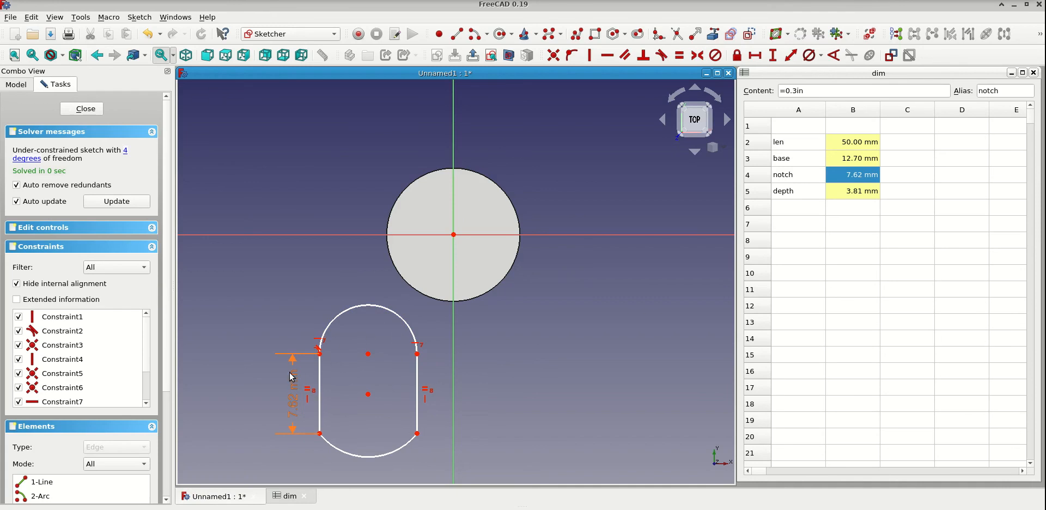
left_click(809, 57)
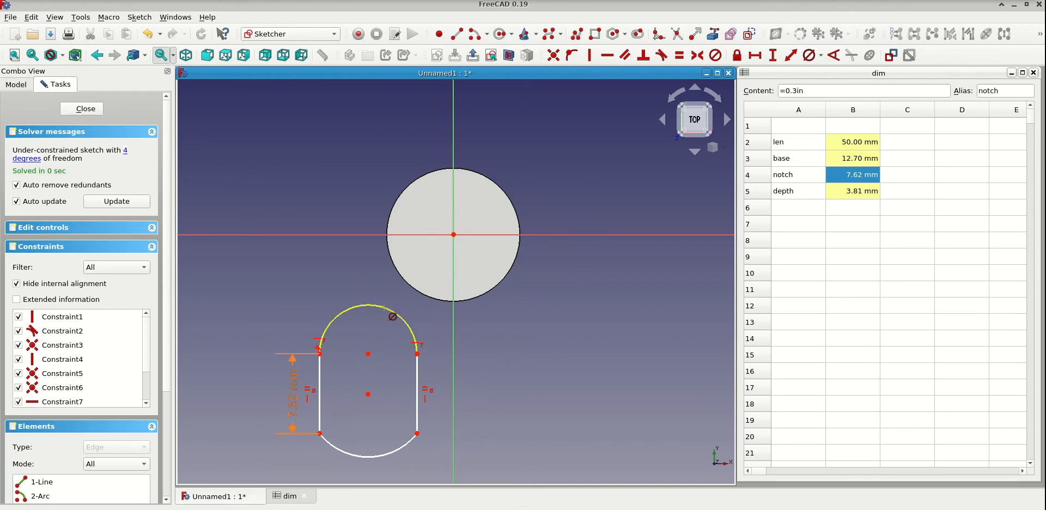
left_click(385, 312)
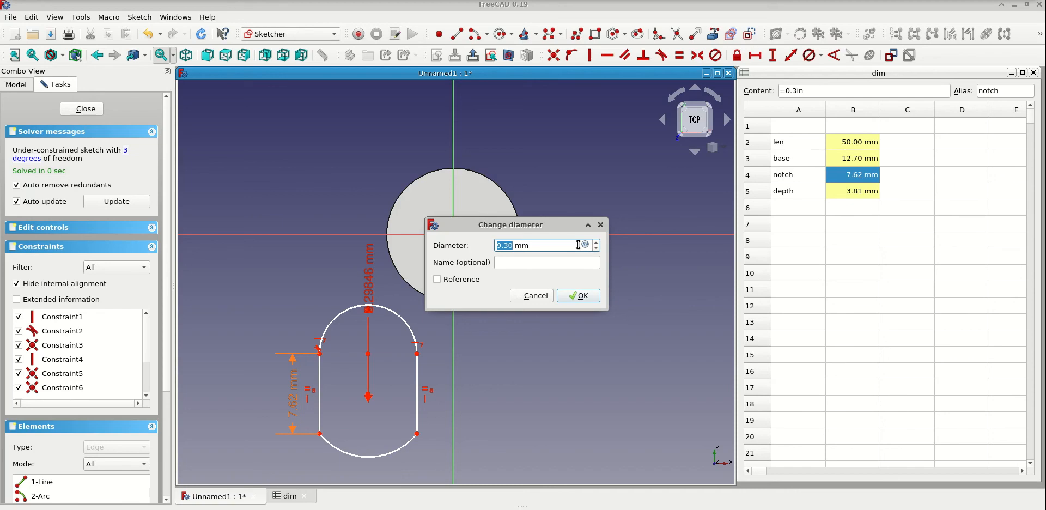
key("equal")
type("dim")
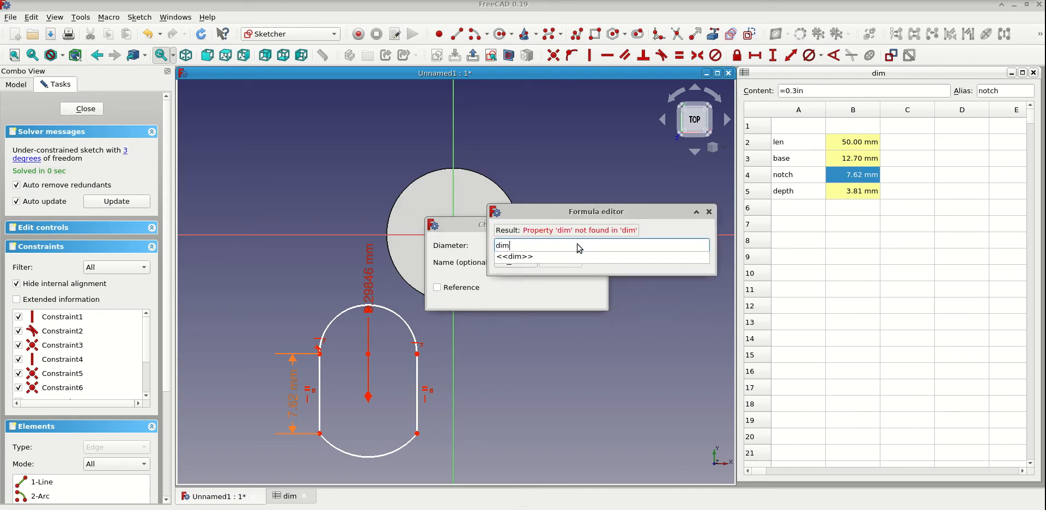
type(".no")
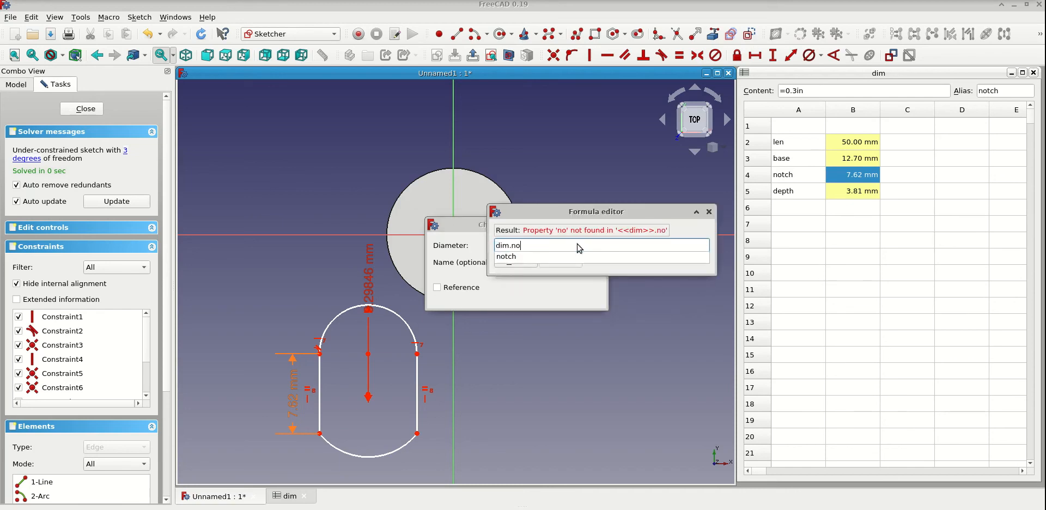
left_click(567, 257)
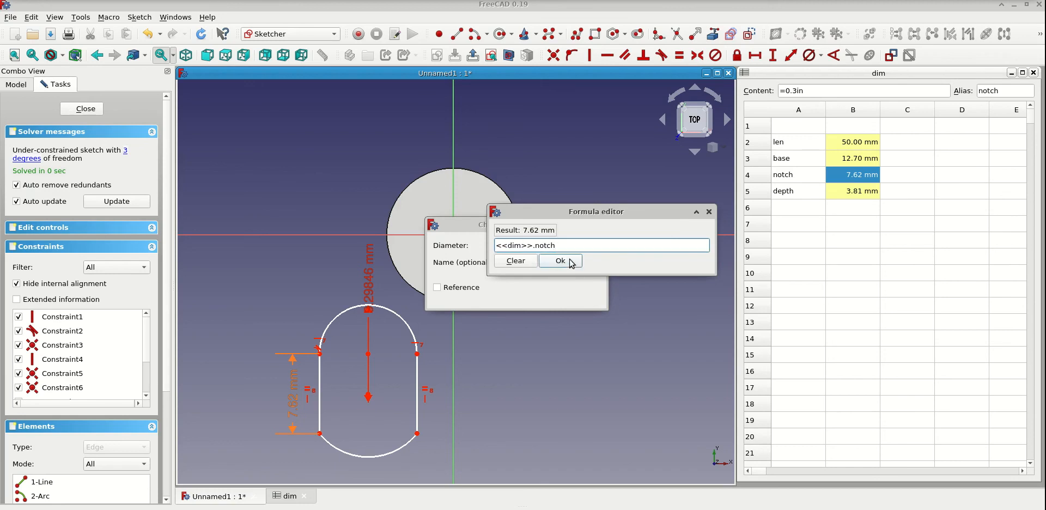
left_click(571, 261)
left_click(574, 296)
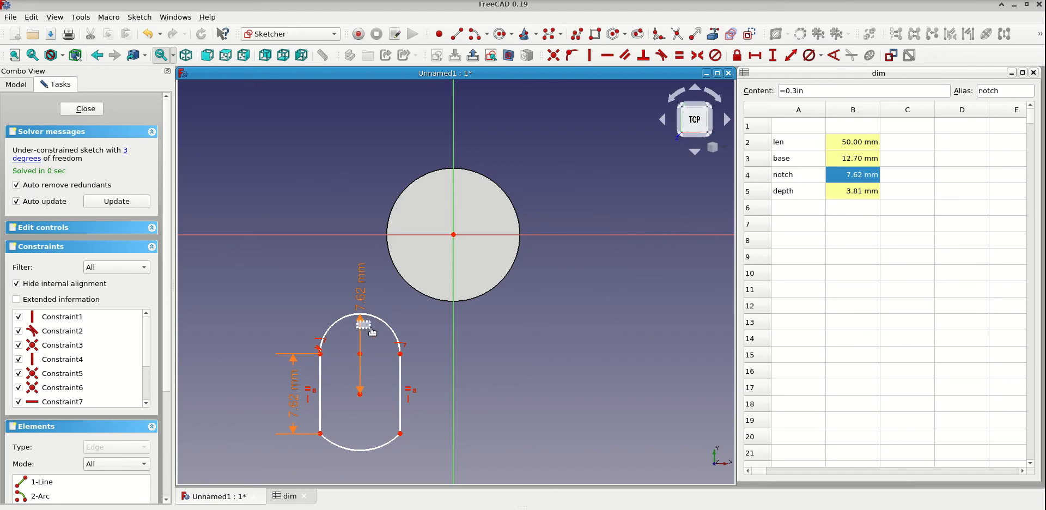
left_click_drag(360, 326, 410, 325)
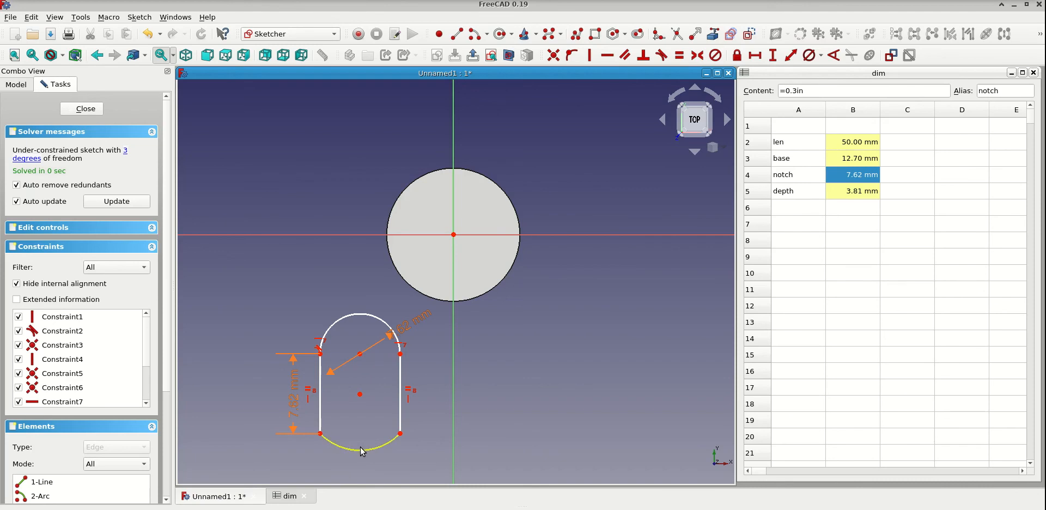
- Add a diameter constraint to the profile's lower arc, driven by <<dim>>.base
mouse_move(361, 452)
left_mouse_down()
mouse_move(362, 376)
mouse_move(369, 423)
mouse_move(374, 358)
mouse_move(384, 372)
left_mouse_up()
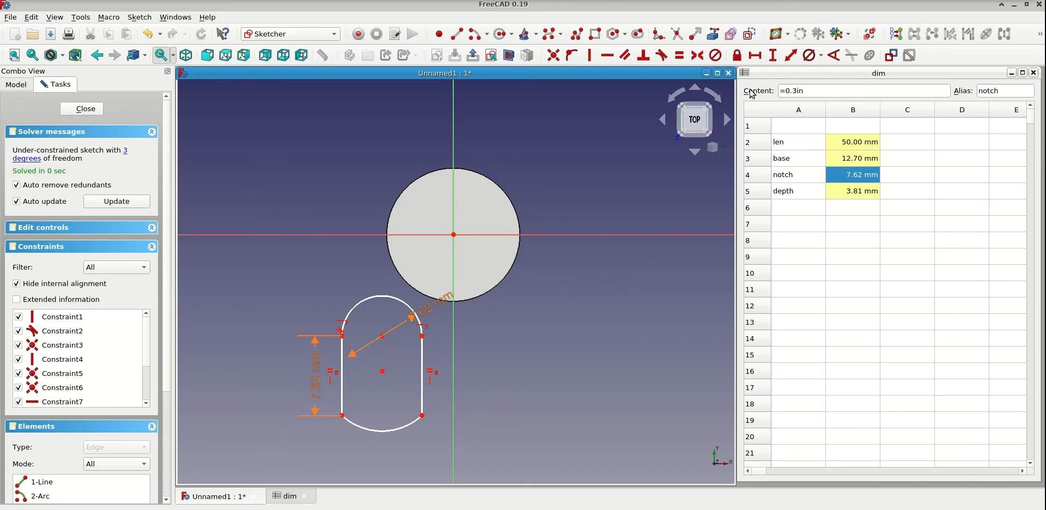
left_click(812, 56)
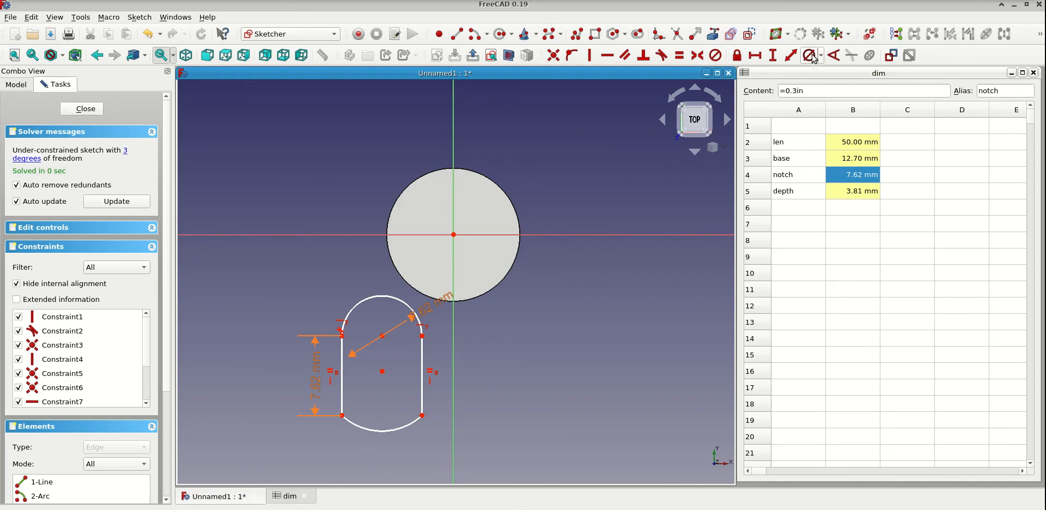
left_click(397, 428)
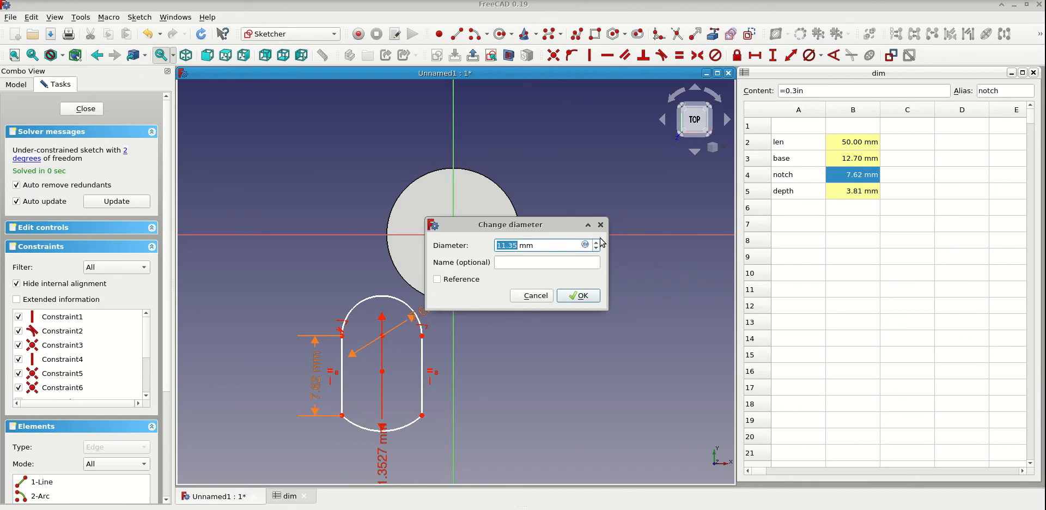
key("equal")
type("dim")
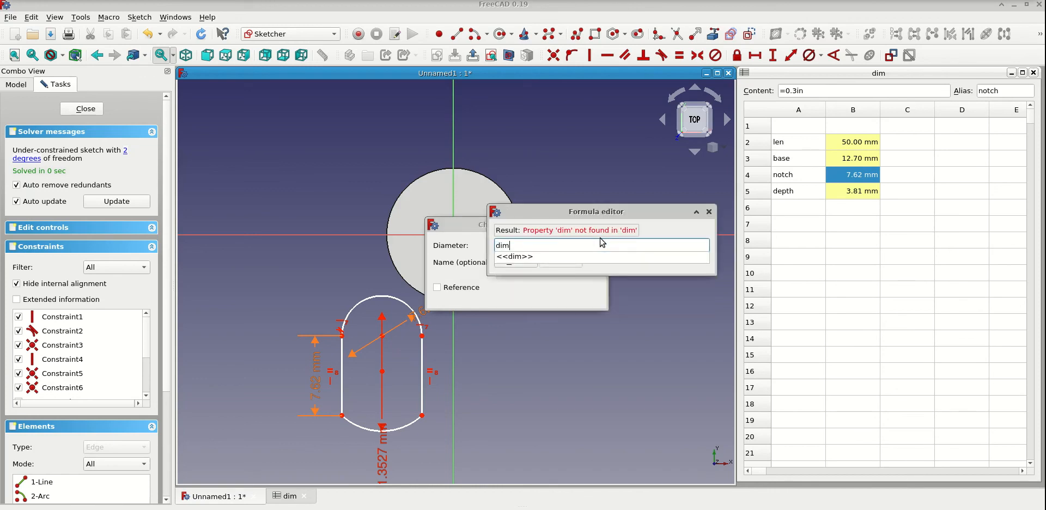
left_click(531, 257)
type("bas")
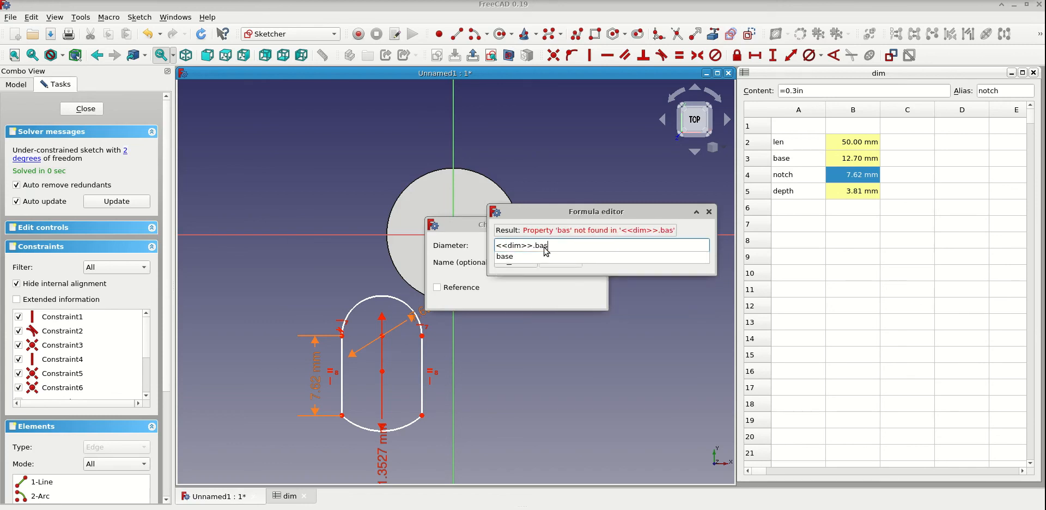
key("BackSpace")
key("BackSpace")
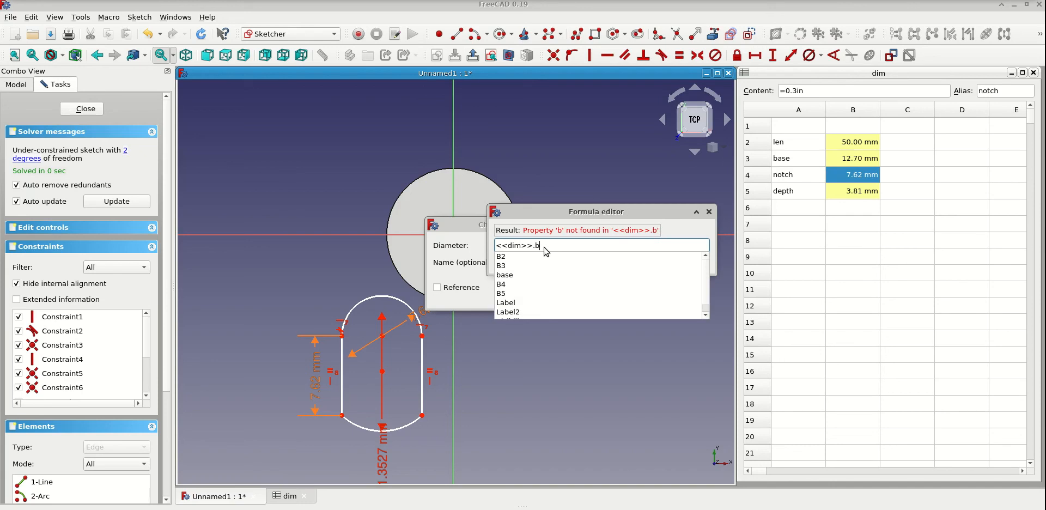
left_click(510, 275)
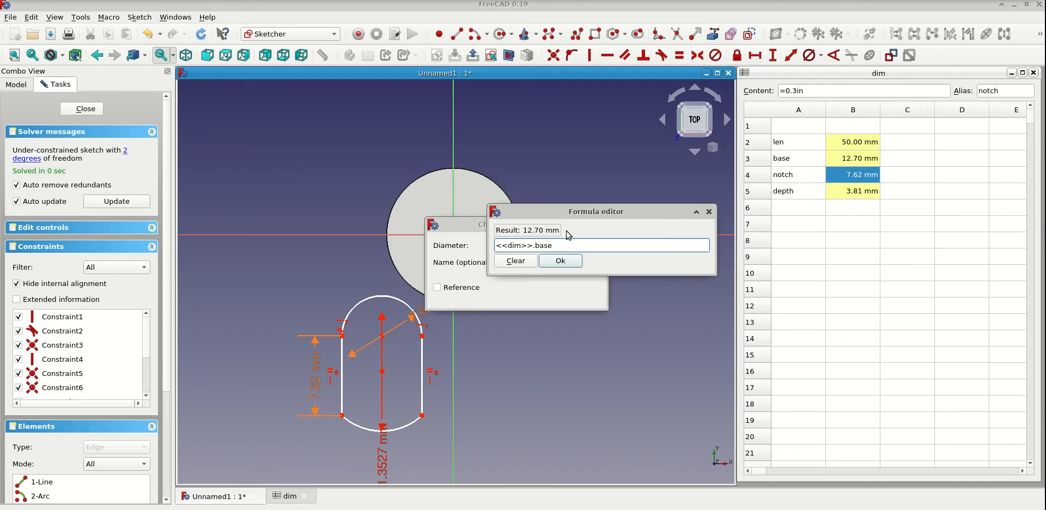
left_click(561, 261)
left_click(580, 296)
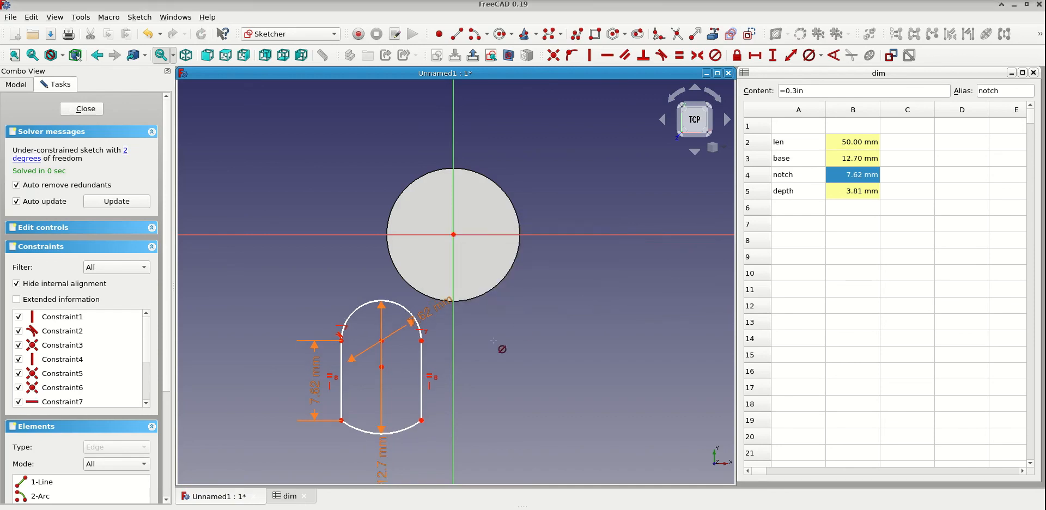
- Test the profile's movement by shifting it beside the circle and over it to compare the outlines
left_click_drag(422, 358, 656, 243)
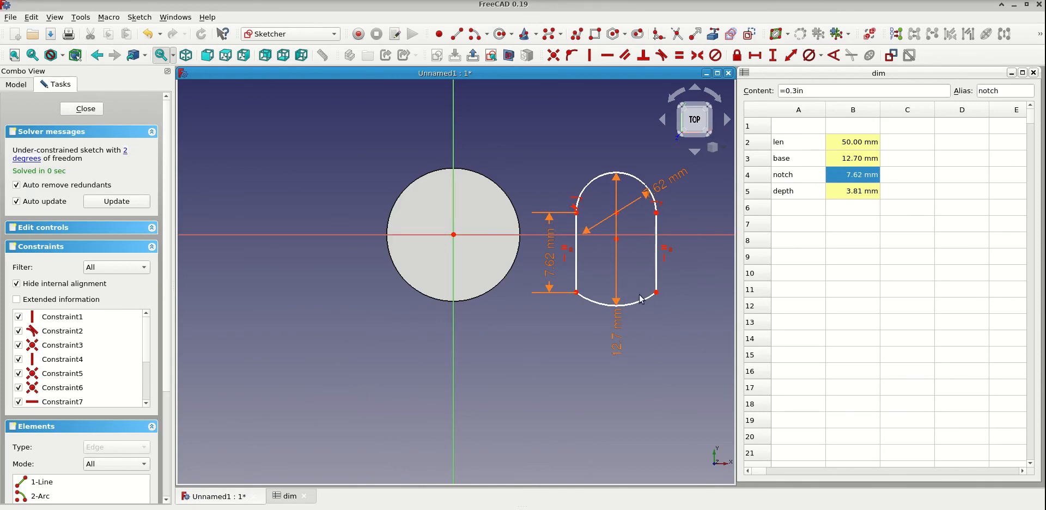
left_click_drag(656, 260, 495, 256)
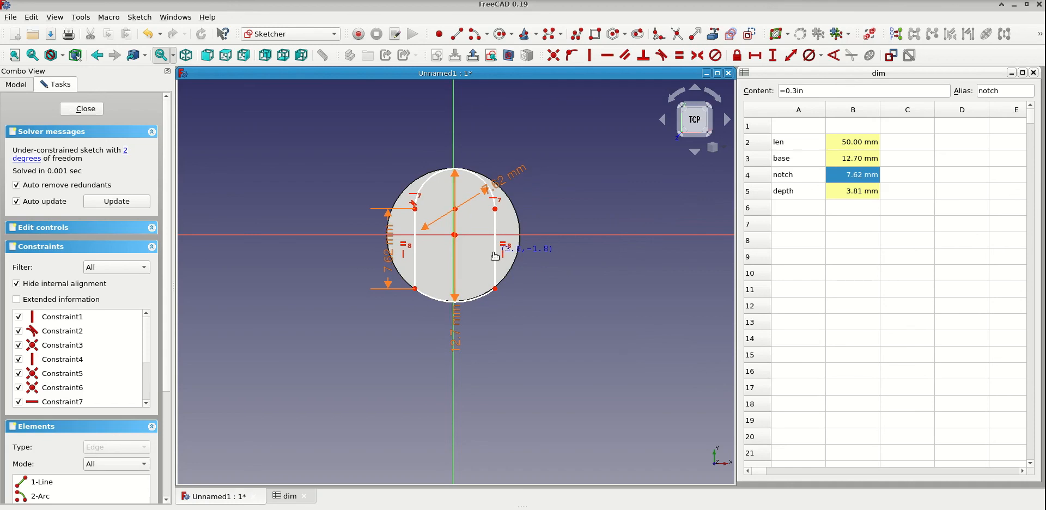
left_click_drag(495, 257, 494, 255)
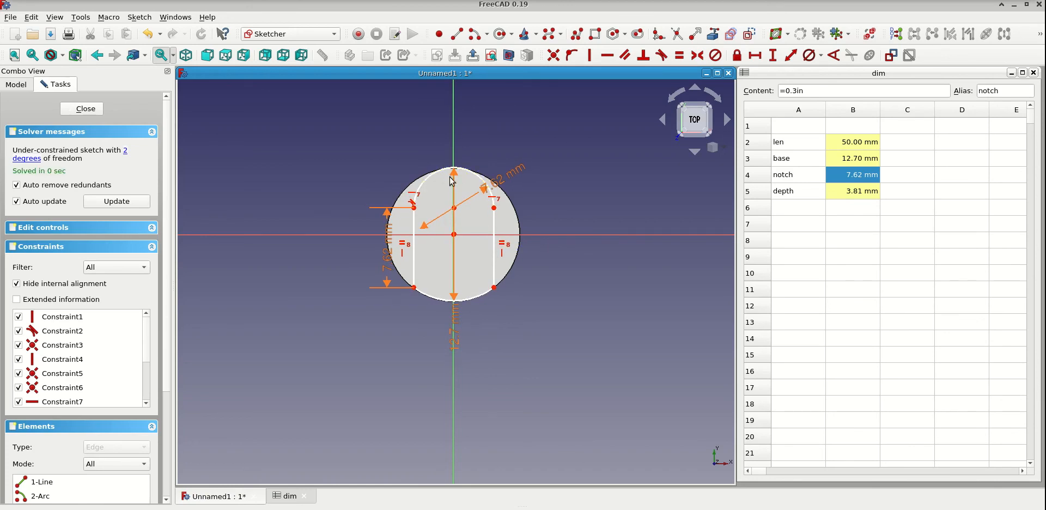
- Change the upper arc's diameter expression to <<dim>>.notch * 2 / 3
double_click(509, 179)
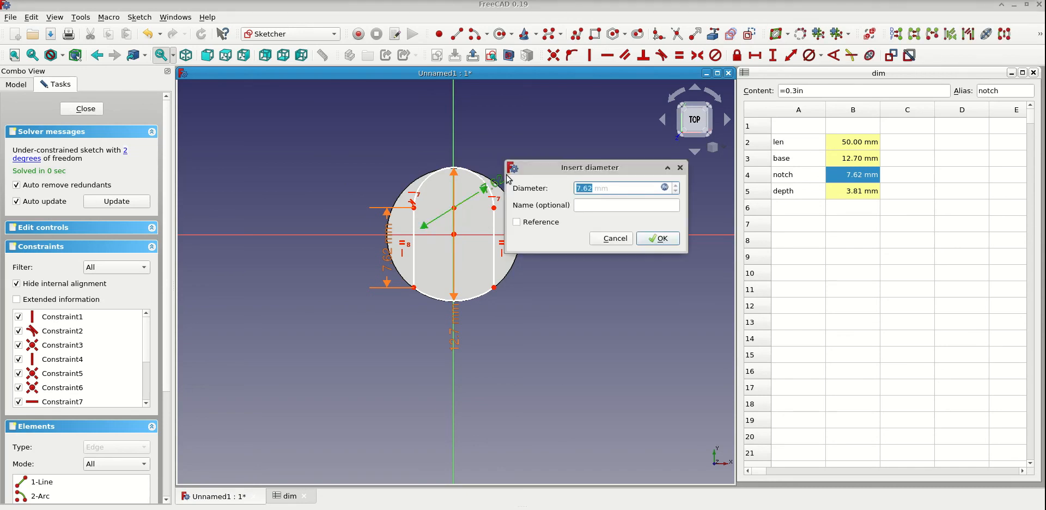
left_click(664, 188)
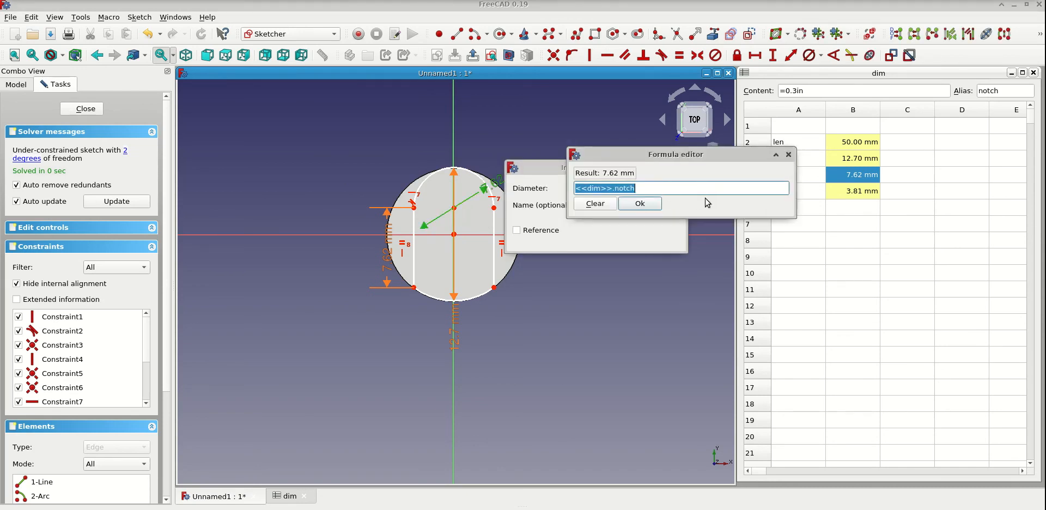
left_click(653, 189)
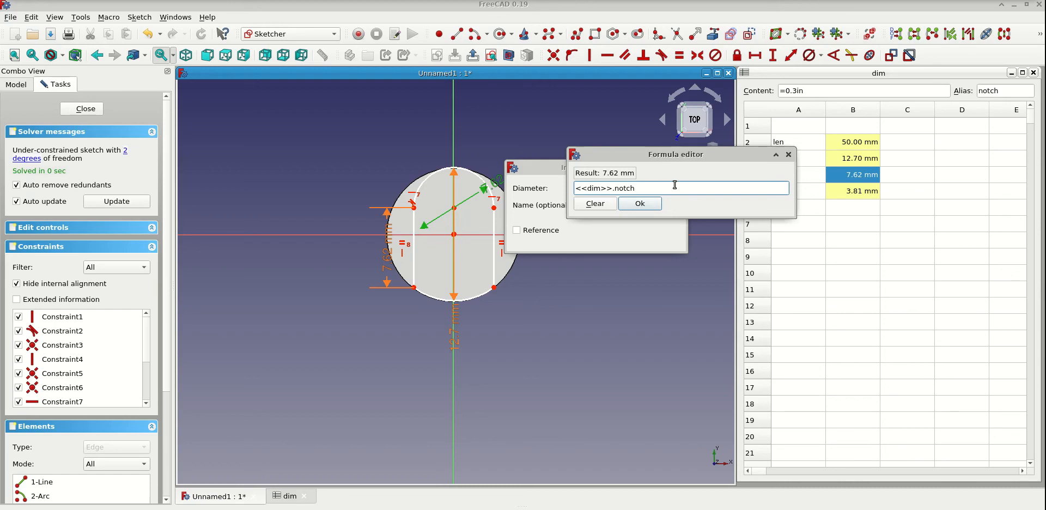
type("*2/3")
key("Return")
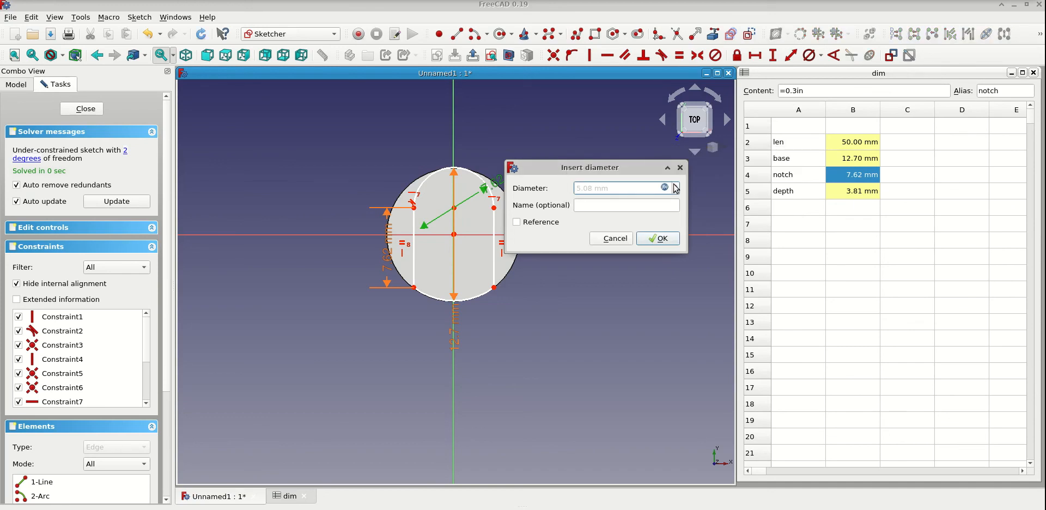
left_click(659, 239)
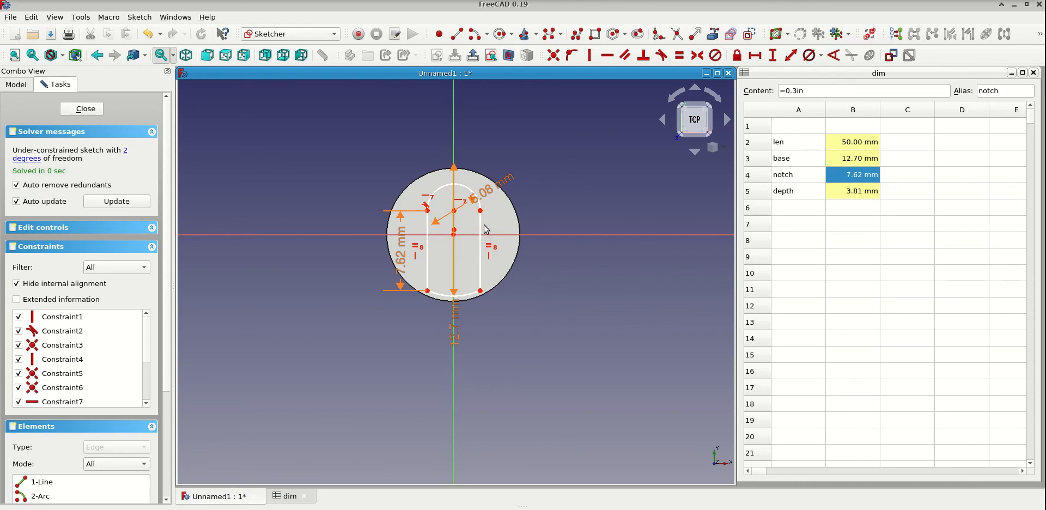
- Constrain the lower arc's centre point coincident with the sketch origin
left_click_drag(483, 226, 547, 229)
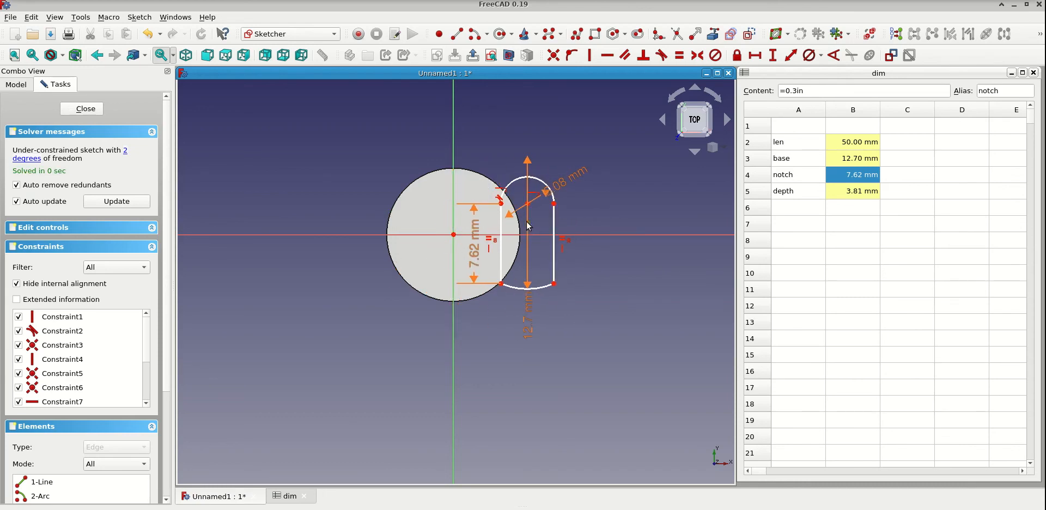
left_click(527, 223)
left_click(453, 234)
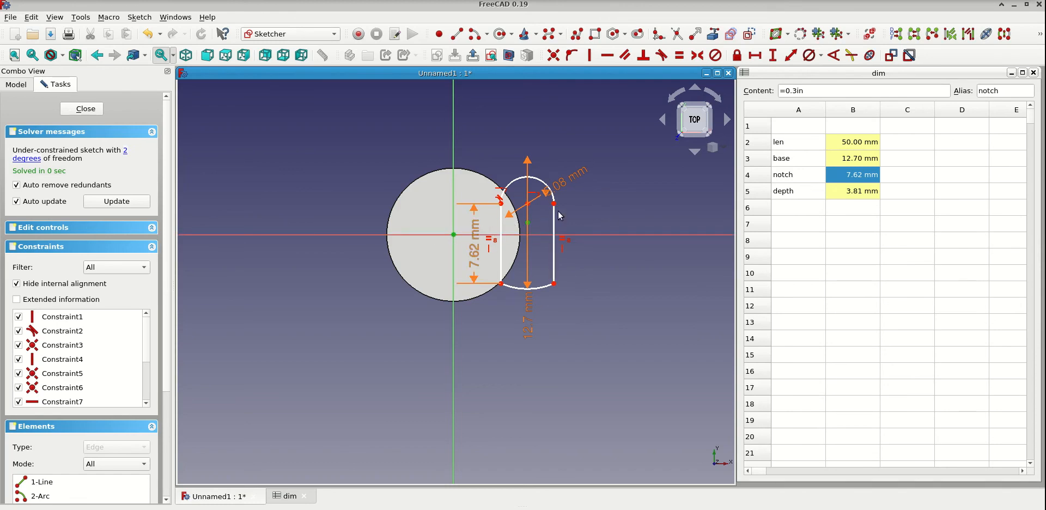
left_click(554, 55)
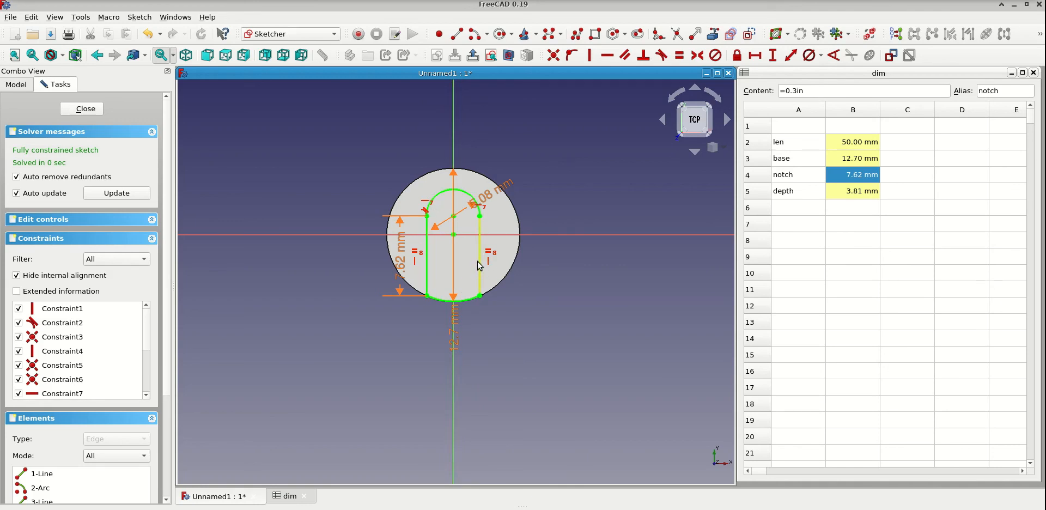
- Change the upper arc's diameter expression to <<dim>>.notch * 5 / 6 and move the dimension label outside the circle
double_click(489, 200)
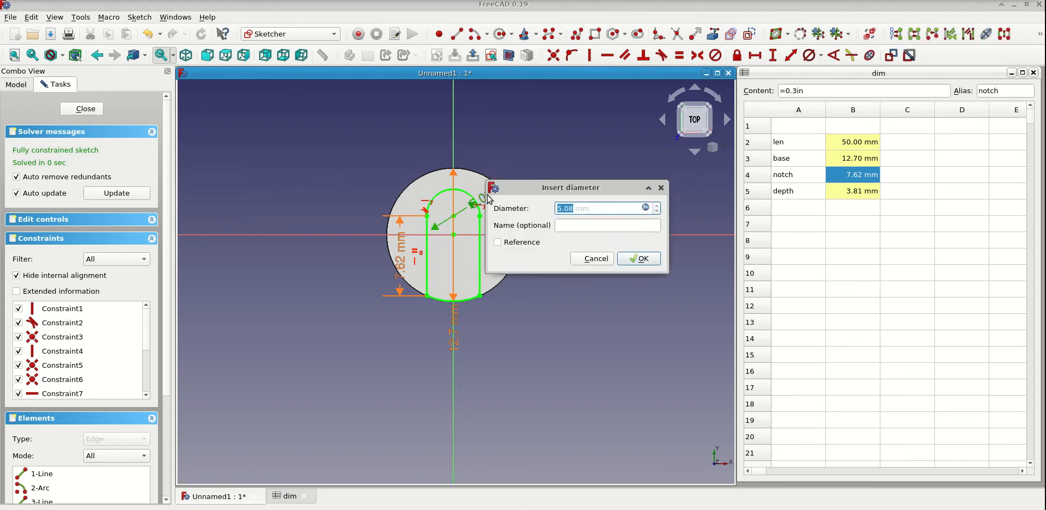
left_click(645, 208)
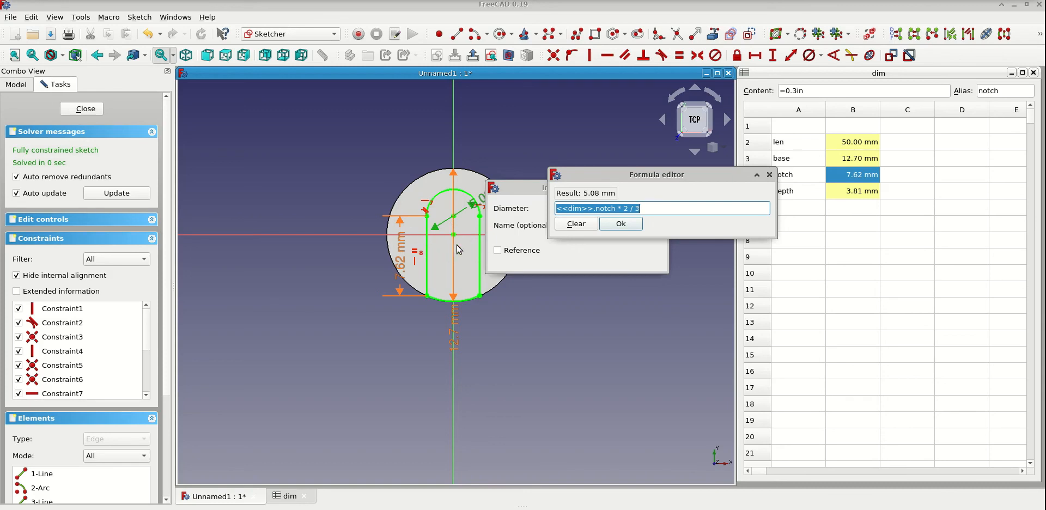
left_click(660, 210)
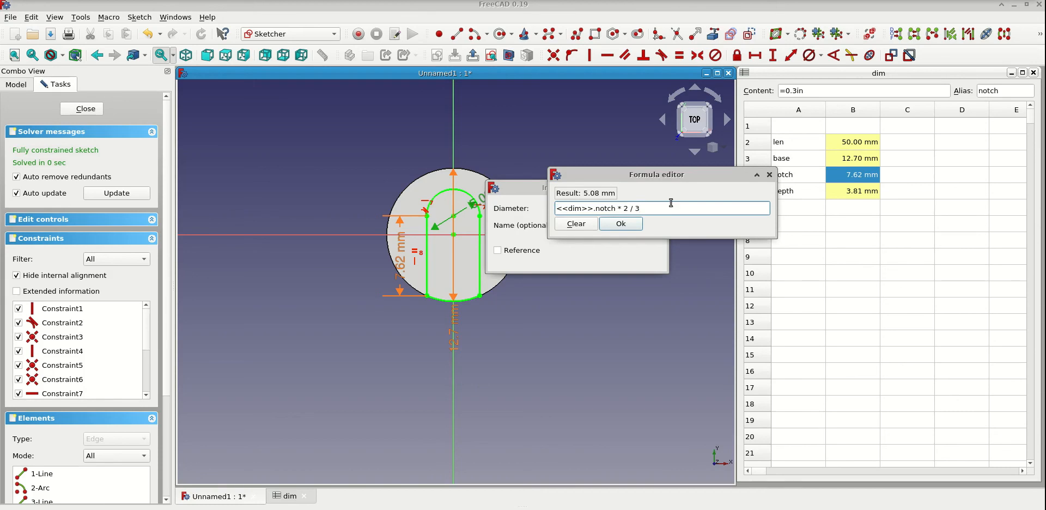
key("shift+Left")
type("5")
key("shift+Right")
type("6")
key("Return")
key("Return")
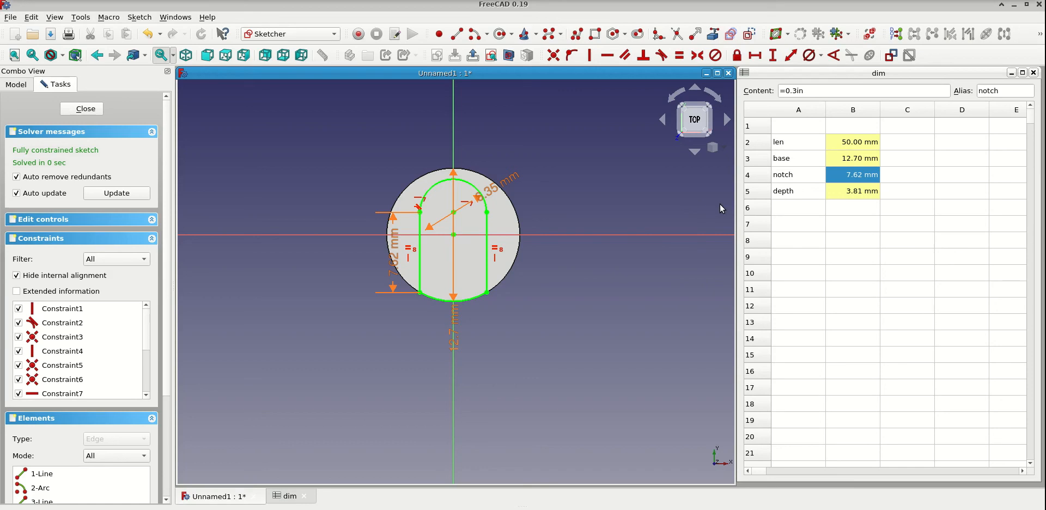
left_click_drag(504, 183, 553, 217)
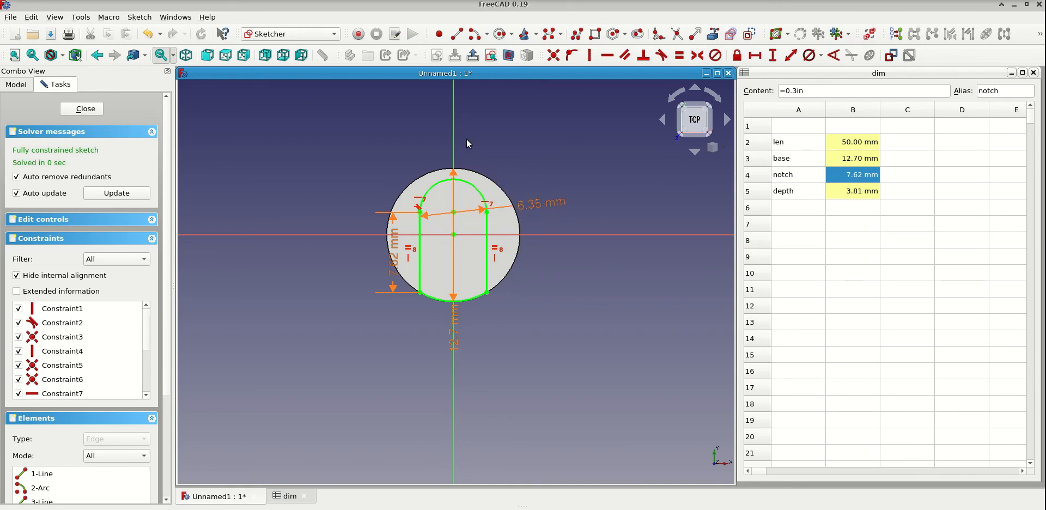
- Close the notch sketch and show the body's Origin planes and axes around the cylinder
left_click(86, 109)
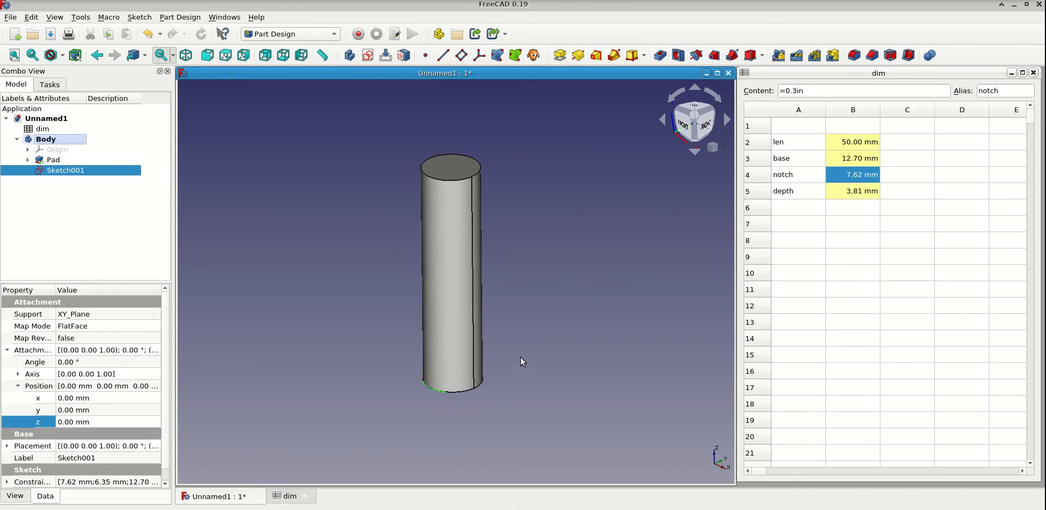
middle_click_drag(521, 358, 479, 286)
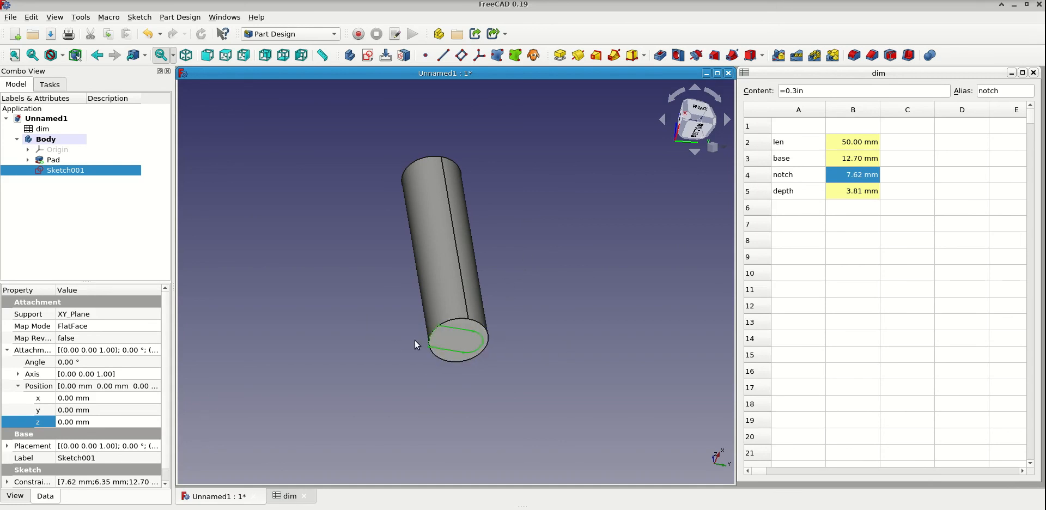
left_click(28, 150)
left_click(61, 152)
key("space")
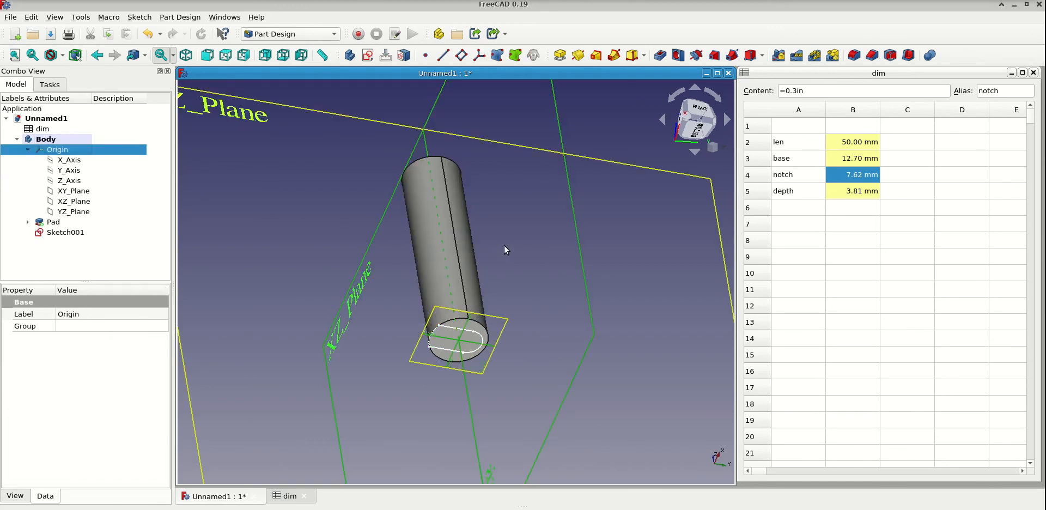
- Collapse the body's Origin group in the model tree and select the notch sketch, Sketch001
middle_click_drag(503, 241, 520, 286)
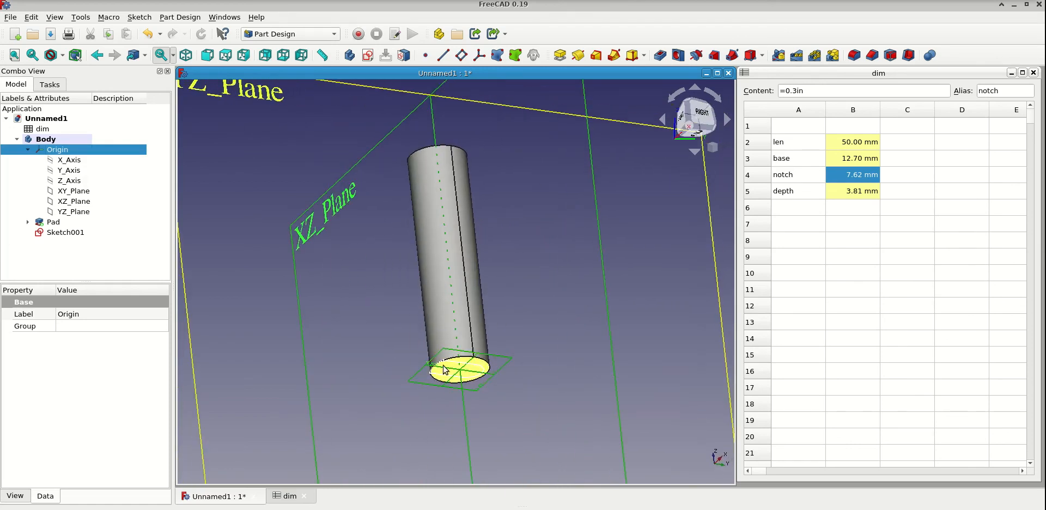
middle_click_drag(512, 263, 515, 326)
middle_click_drag(305, 254, 307, 273)
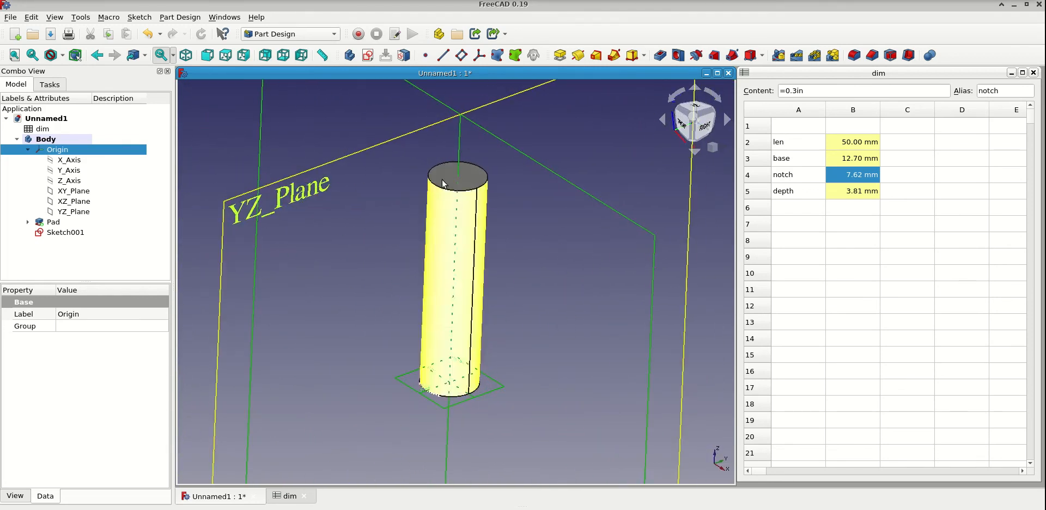
left_click(28, 149)
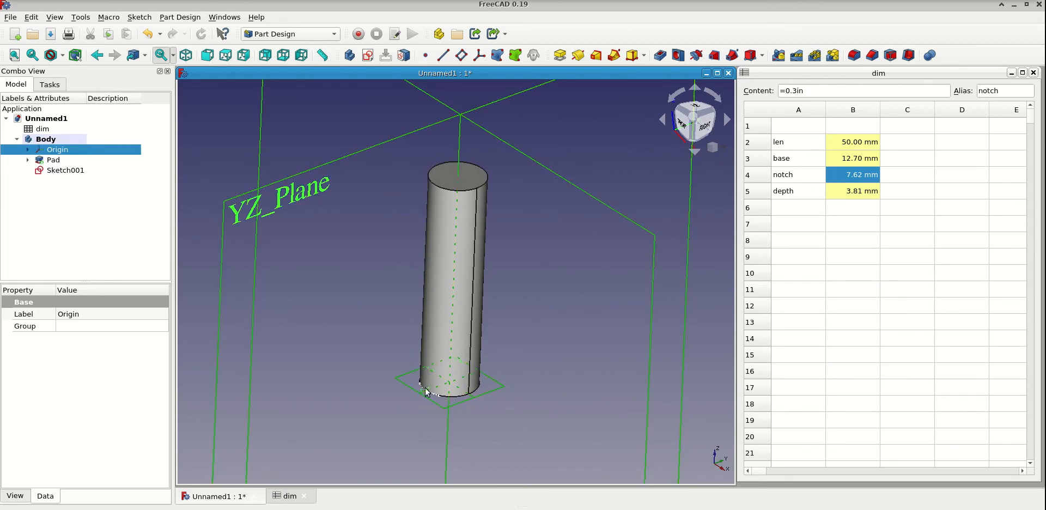
left_click(64, 171)
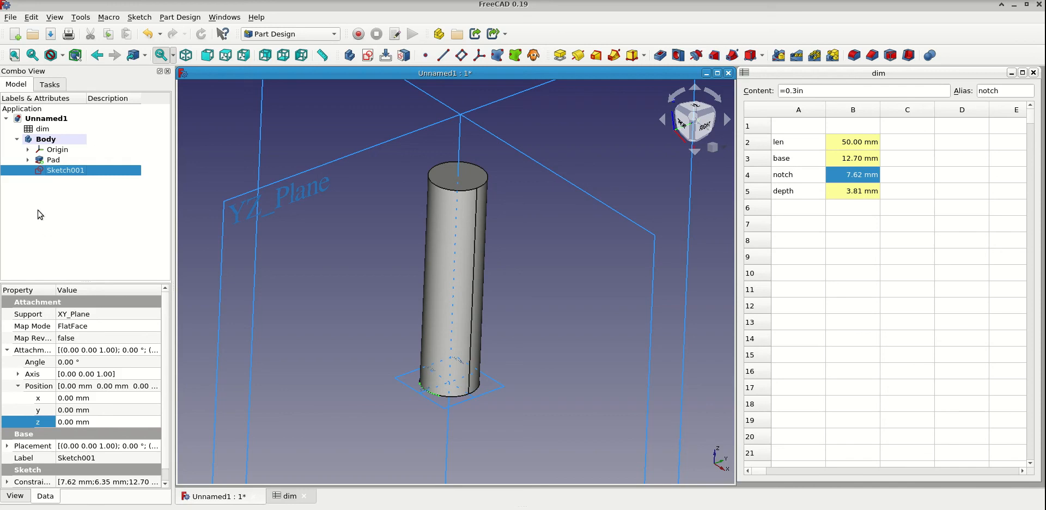
- Set the notch sketch's attachment position z to 30 mm
left_click(17, 387)
left_click(17, 386)
left_click(72, 422)
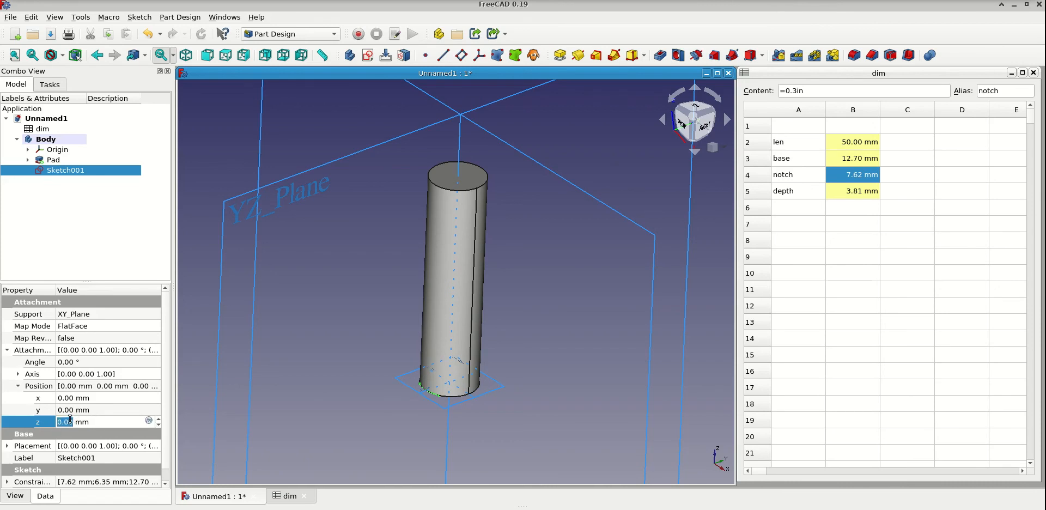
type("30")
- Drive the notch sketch's attachment position z with the expression <<dim>>.len and recompute the document
left_click_drag(89, 421, 57, 418)
key("equal")
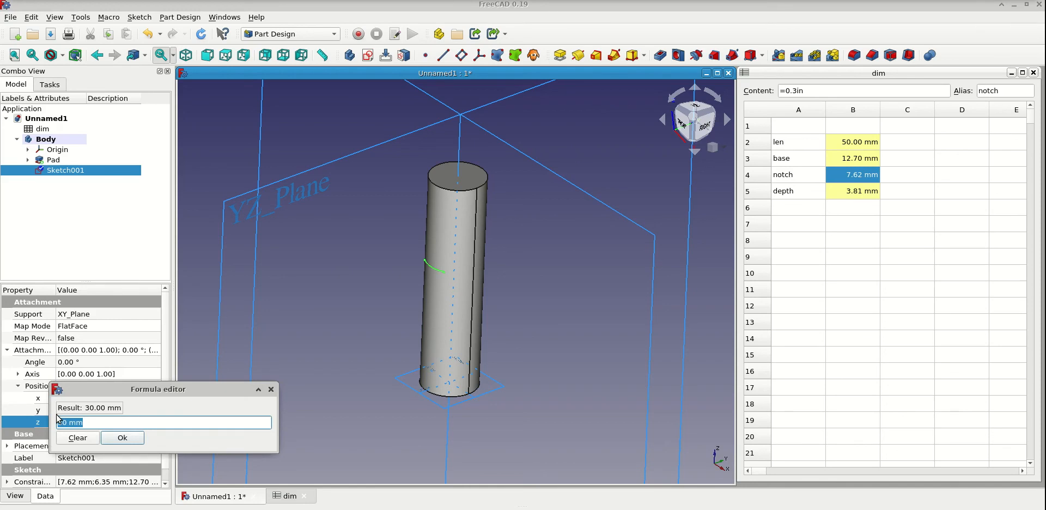
type("dim")
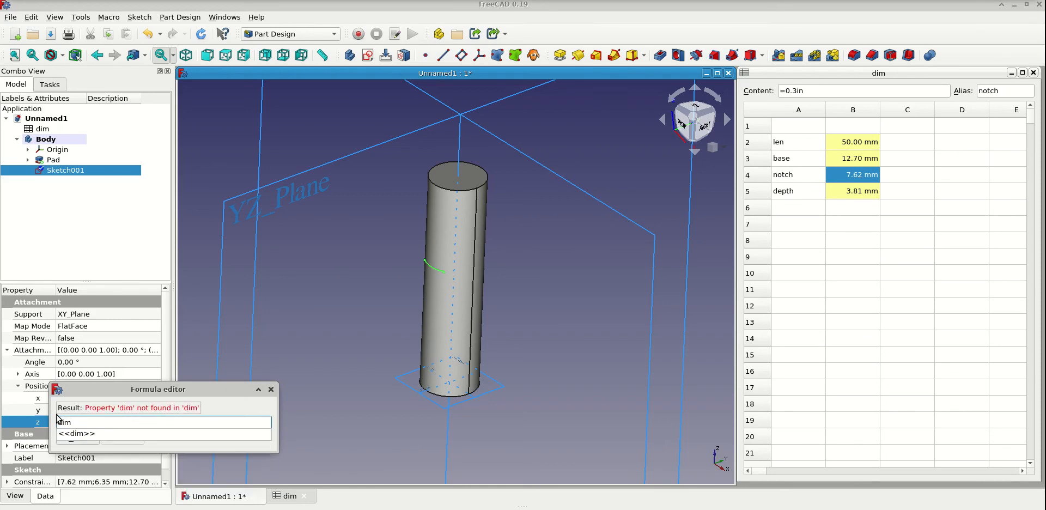
left_click(68, 433)
type(".")
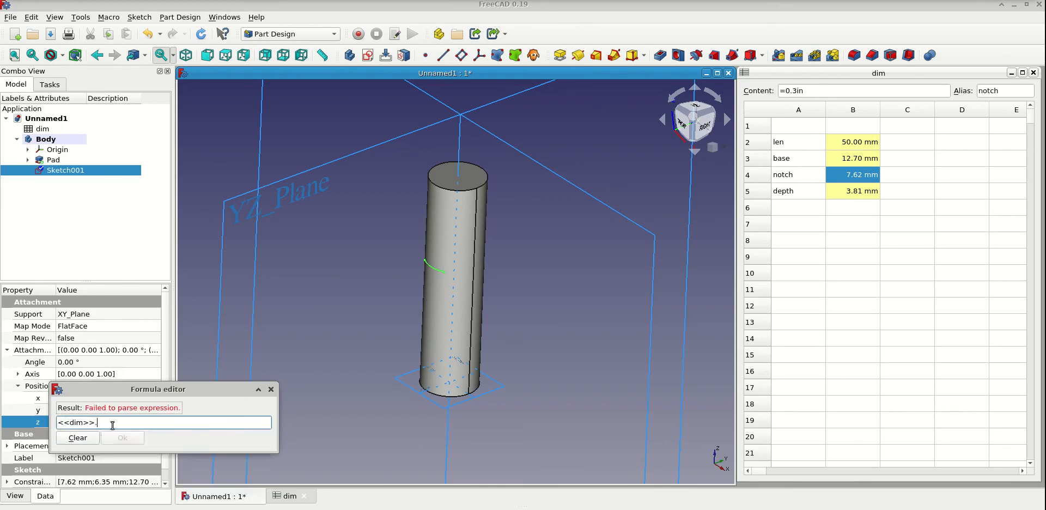
type("len")
left_click(87, 434)
left_click(135, 440)
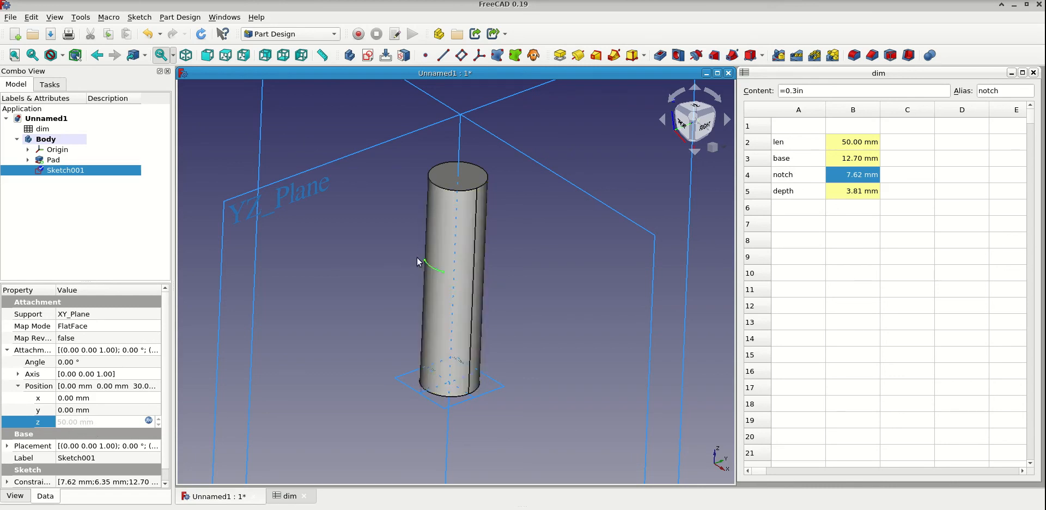
left_click(201, 36)
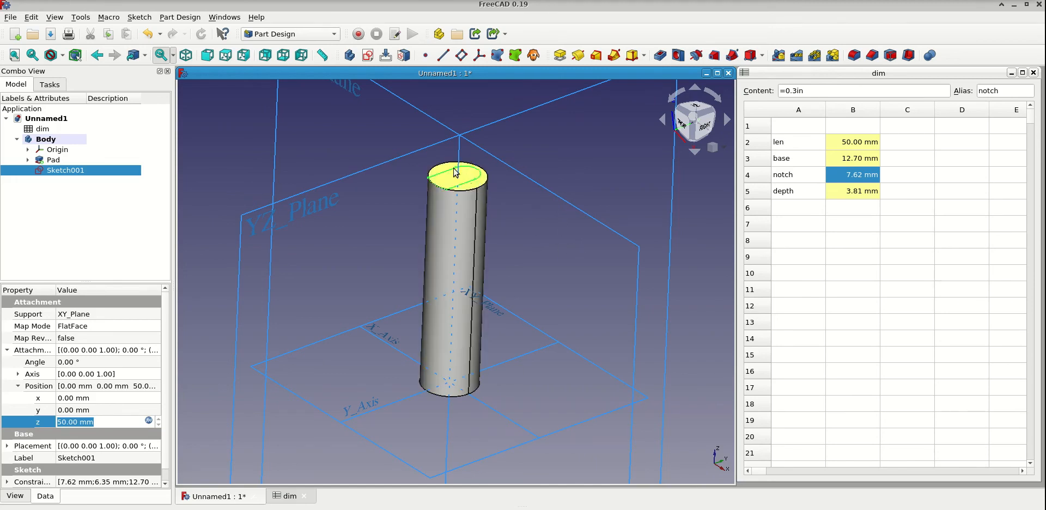
- Create a dimension-type pocket from the notch sketch and open the formula editor for its length
left_click(661, 55)
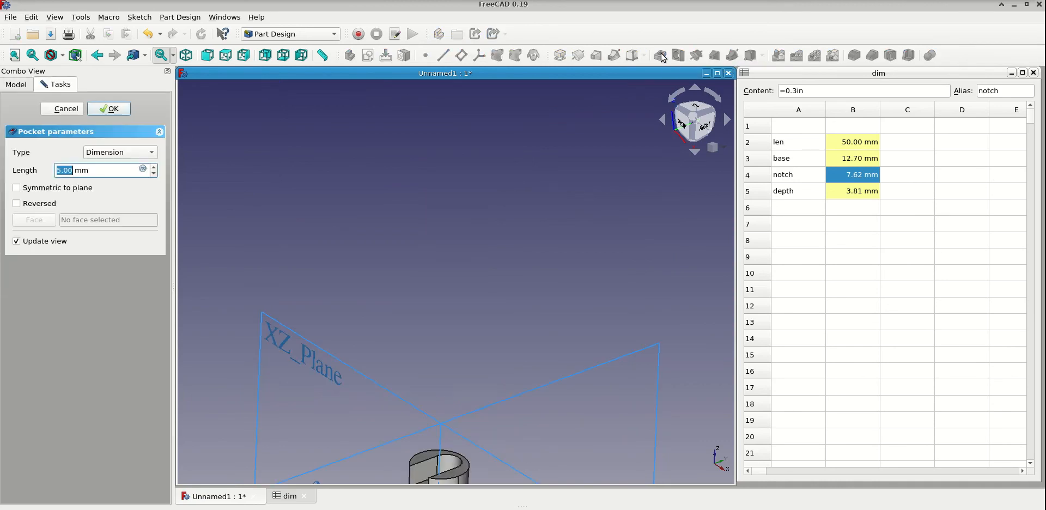
middle_click_drag(519, 415, 492, 304)
mouse_move(485, 377)
middle_mouse_down()
mouse_move(474, 327)
mouse_move(475, 344)
mouse_move(516, 349)
mouse_move(486, 337)
mouse_move(497, 357)
middle_mouse_up()
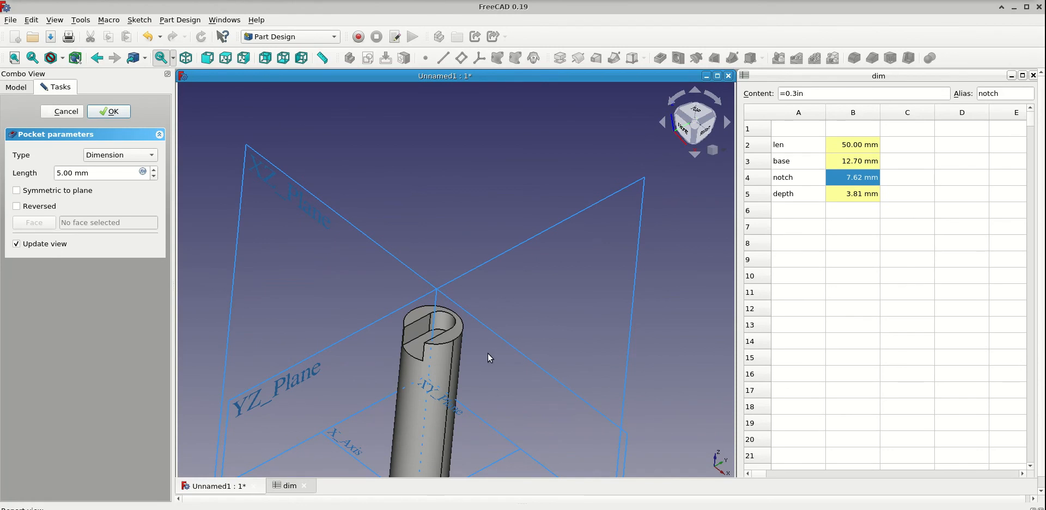
middle_click_drag(486, 354, 447, 356)
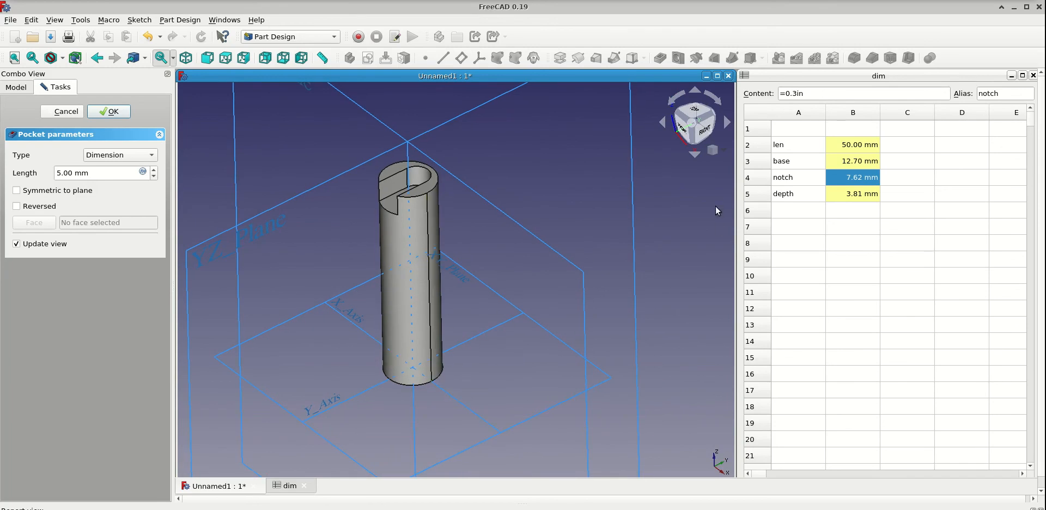
middle_click_drag(479, 316, 395, 374)
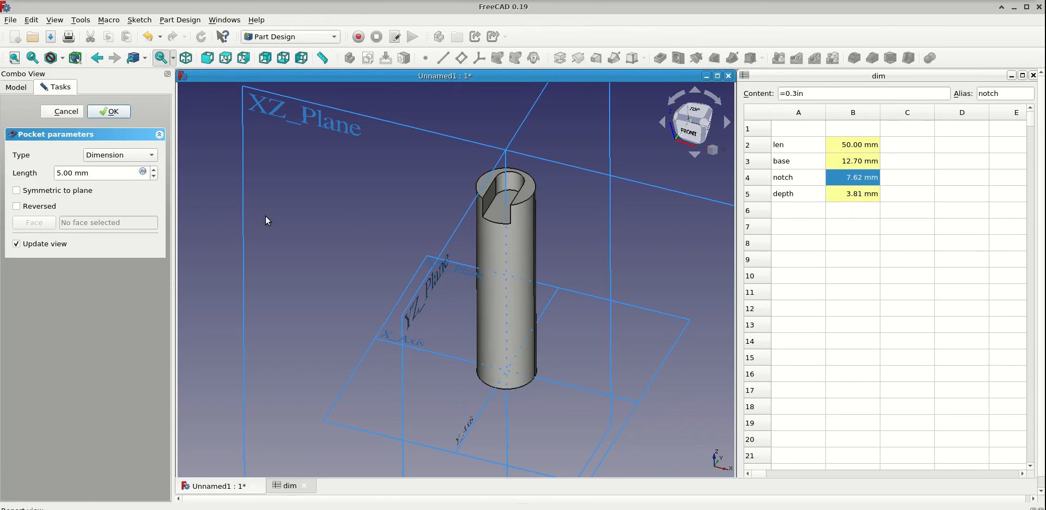
left_click(142, 172)
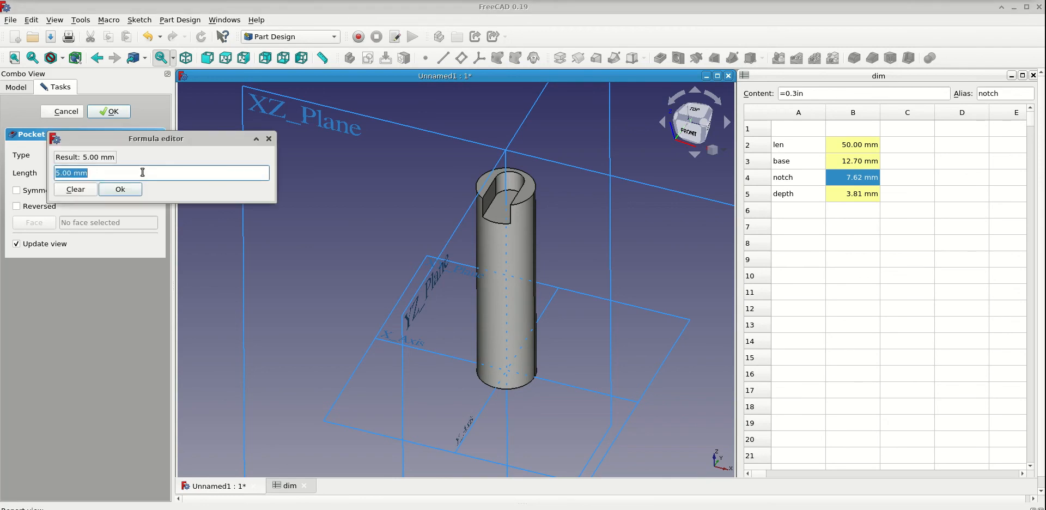
- Try to drive the pocket's length with the expression =<<dim>>.depth, including the leading equals sign
type("=<<di")
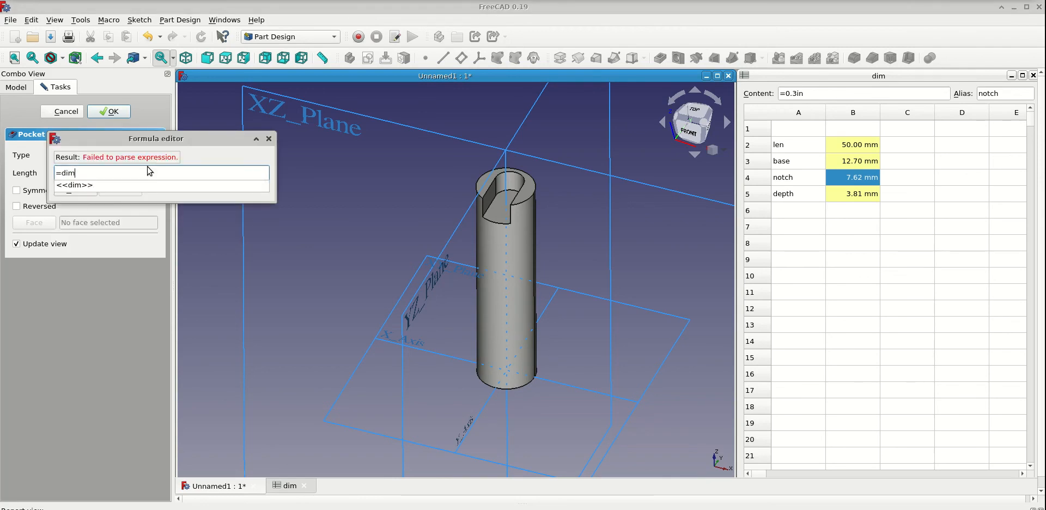
type("m")
left_click(136, 186)
type("de")
left_click(82, 188)
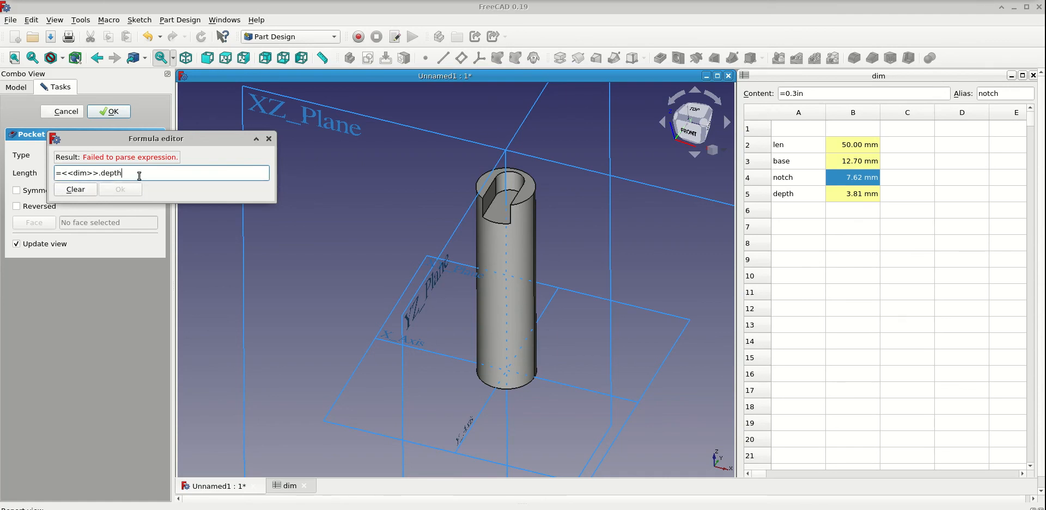
key("BackSpace")
key("BackSpace")
key("BackSpace")
key("BackSpace")
key("BackSpace")
key("BackSpace")
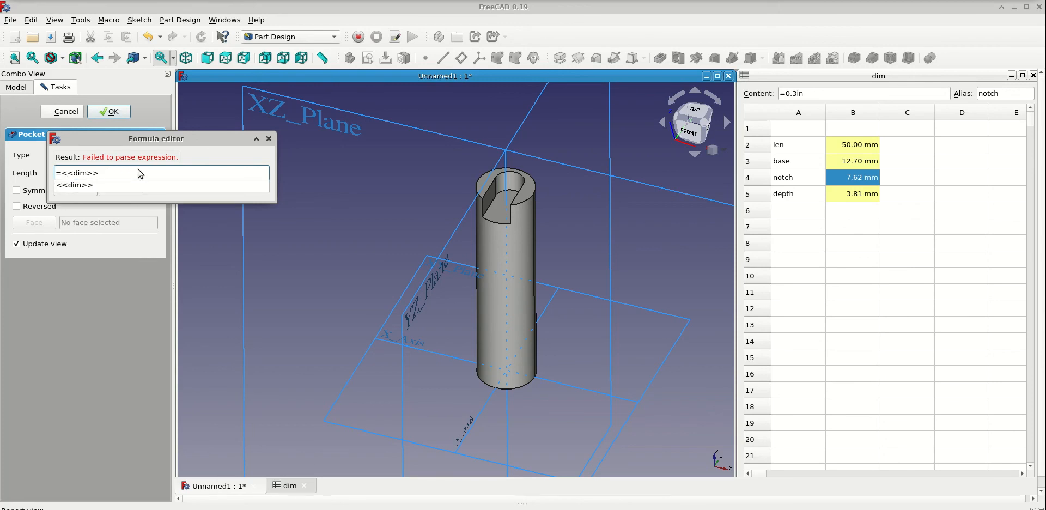
type(".")
key("BackSpace")
key("BackSpace")
key("BackSpace")
key("BackSpace")
key("BackSpace")
key("BackSpace")
key("BackSpace")
key("BackSpace")
key("BackSpace")
- Drive the pocket's length with the expression <<dim>>.depth and finish the pocket
type("dim")
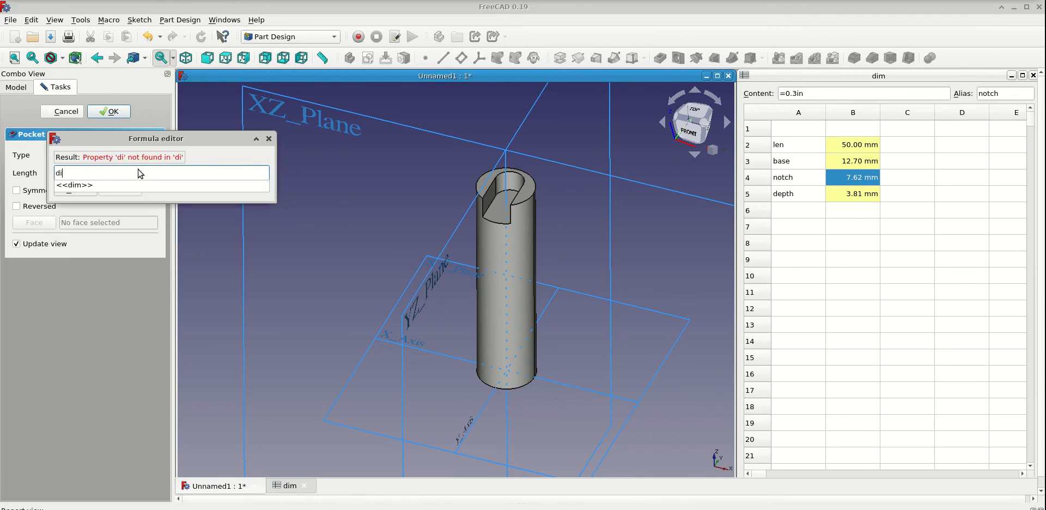
left_click(113, 187)
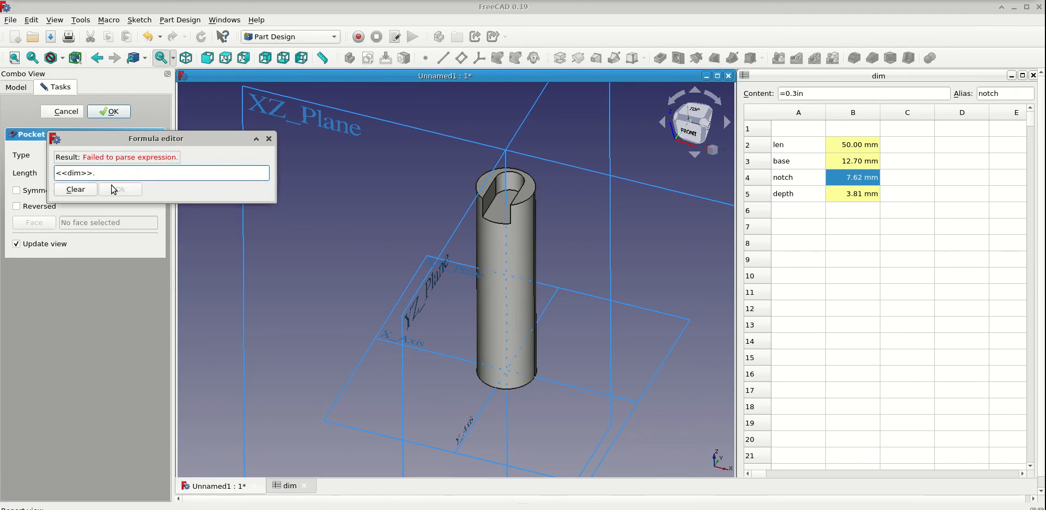
type("d")
left_click(75, 185)
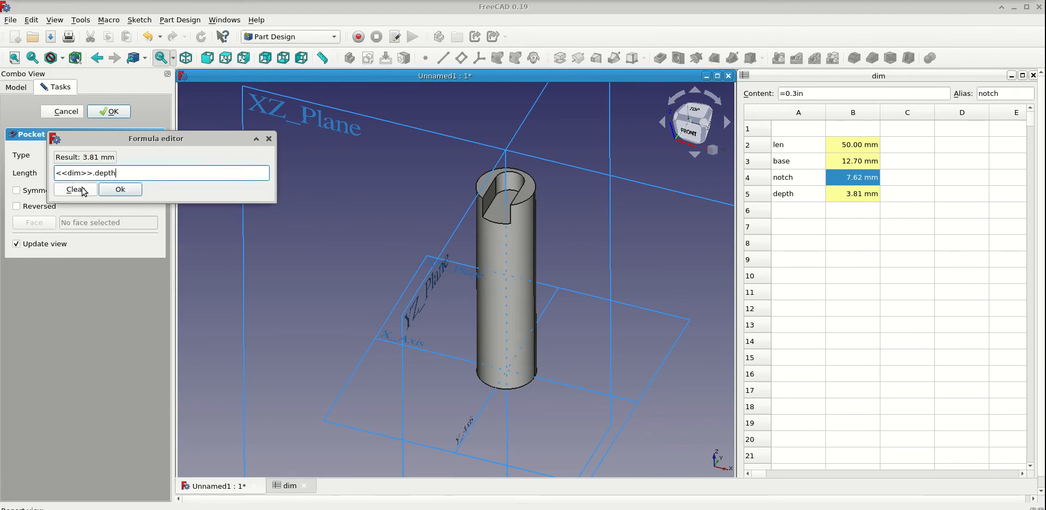
left_click(120, 189)
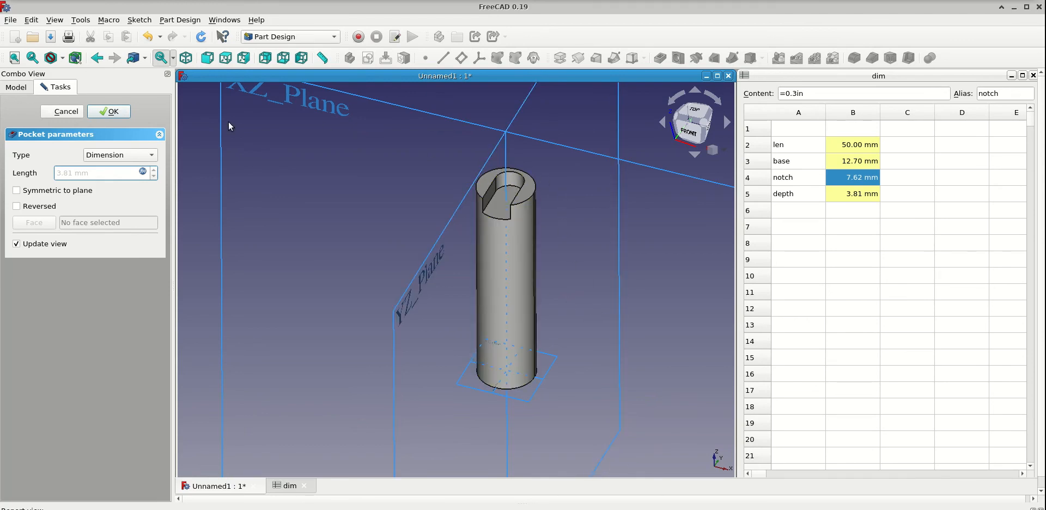
left_click(127, 114)
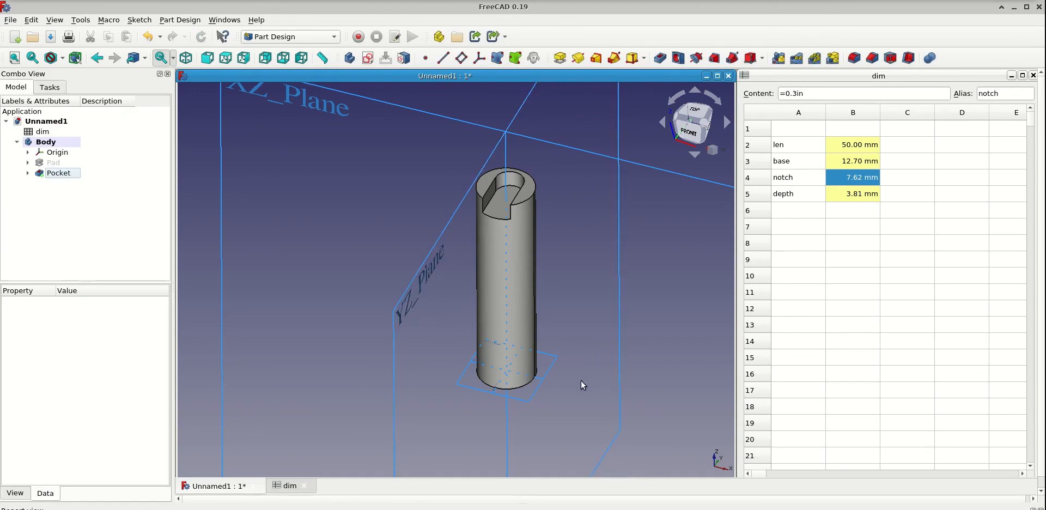
right_click(539, 366)
left_click(572, 316)
left_click(11, 20)
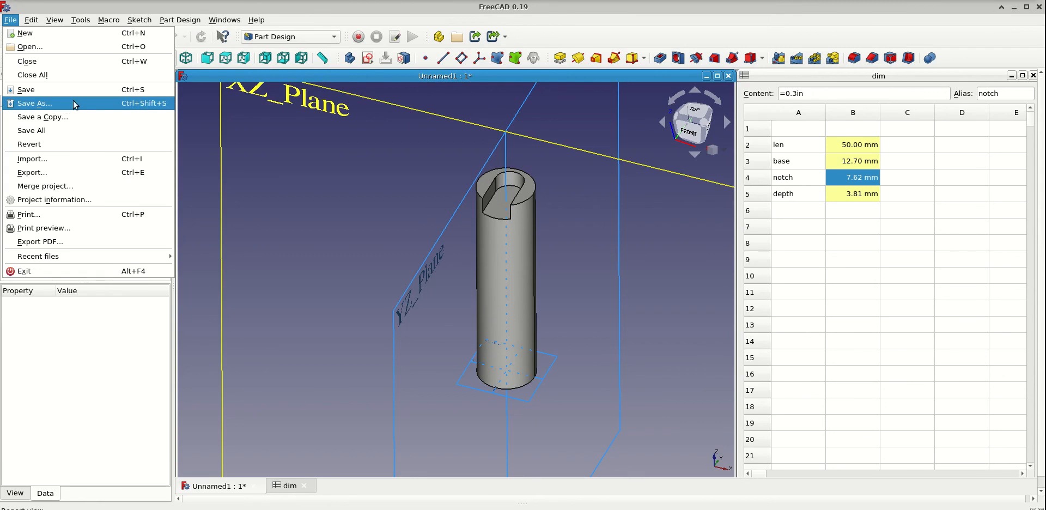
left_click(550, 234)
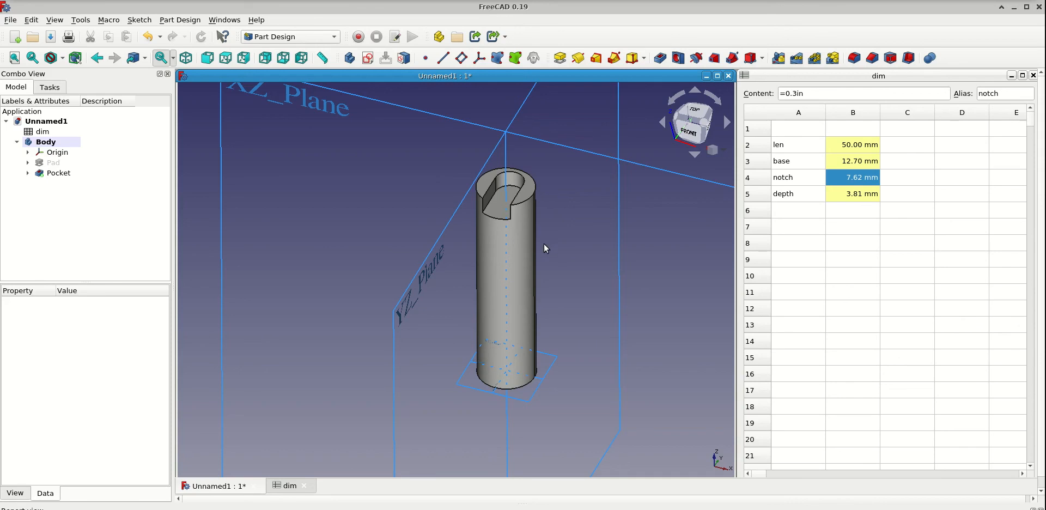
- Export the Body as an STL mesh file named revolver_follower
left_click(33, 143)
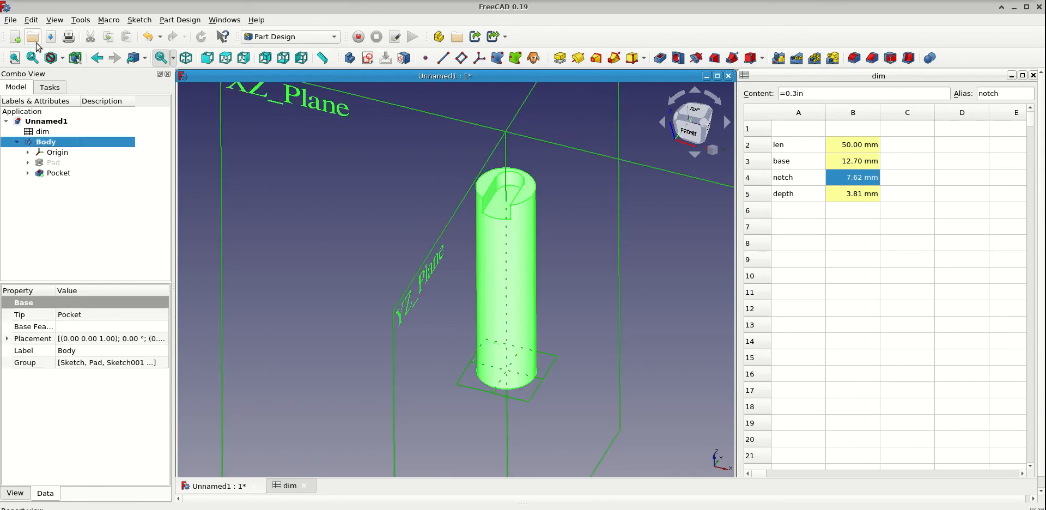
left_click(11, 21)
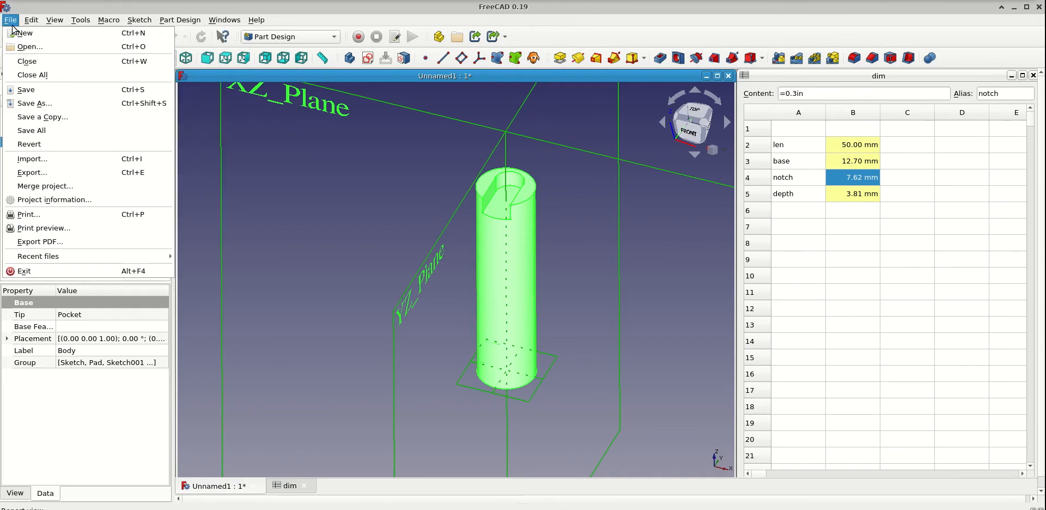
left_click(56, 175)
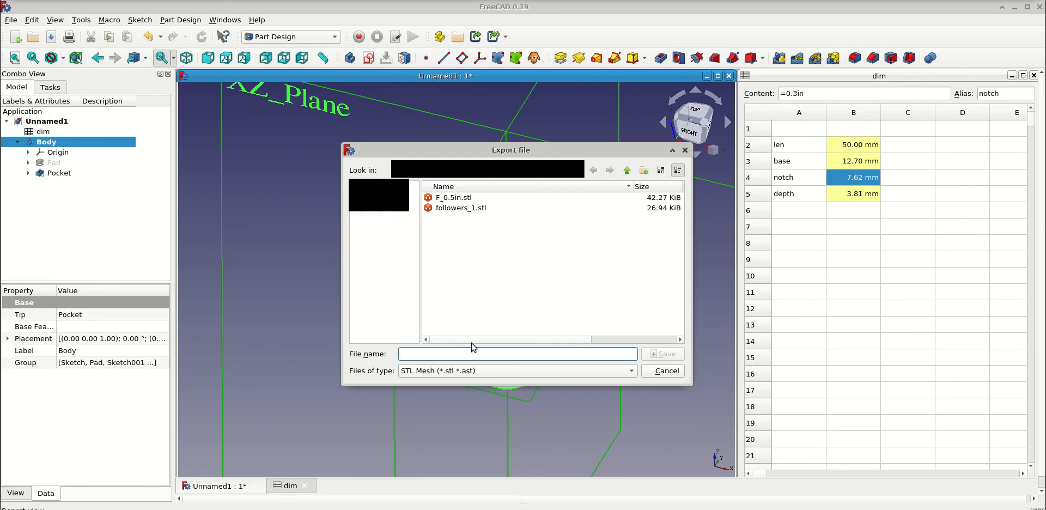
type("revolver_follower")
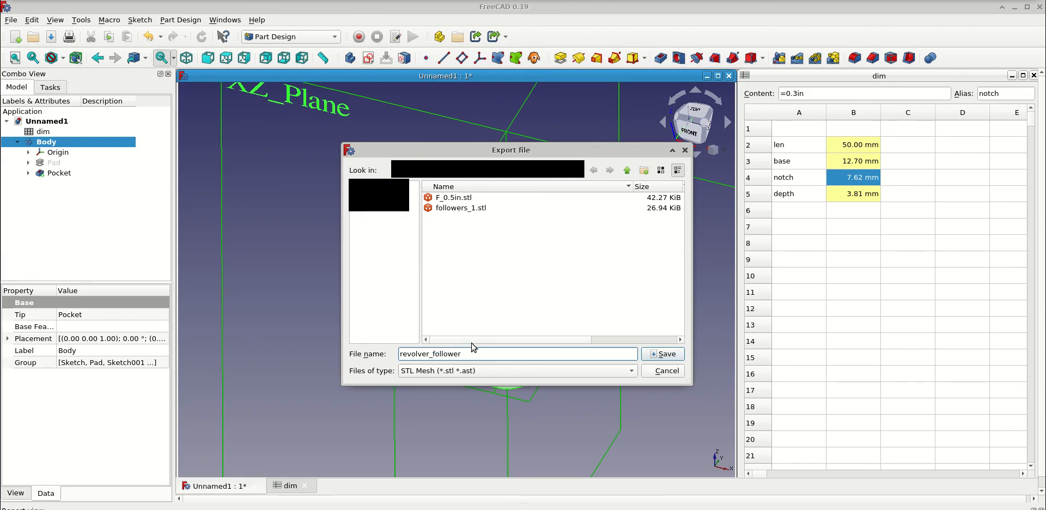
key("Return")
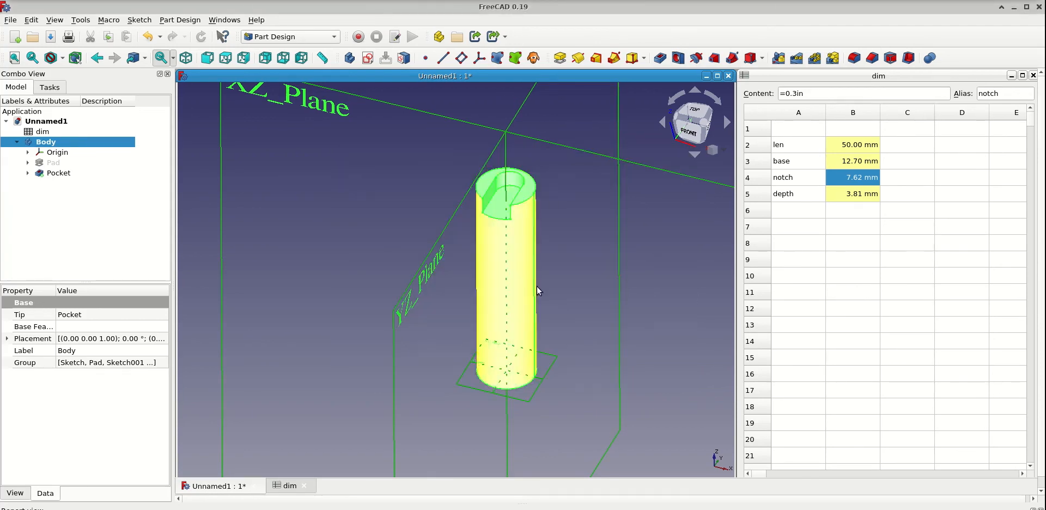